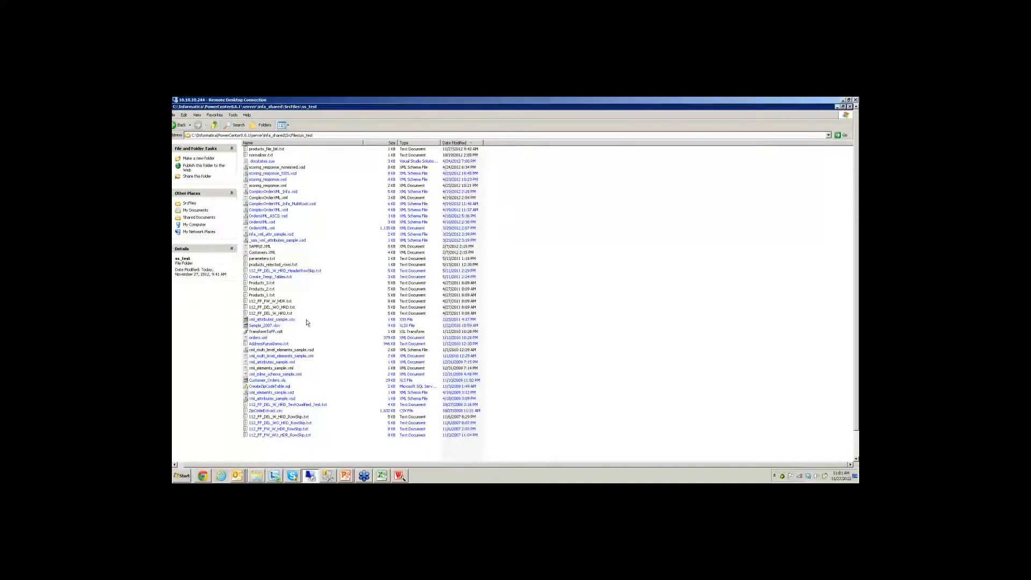
Locate the source files Products_1.txt, Products_2.txt and Products_3.txt in the ss_test folder
left_click(264, 295)
left_click(264, 291)
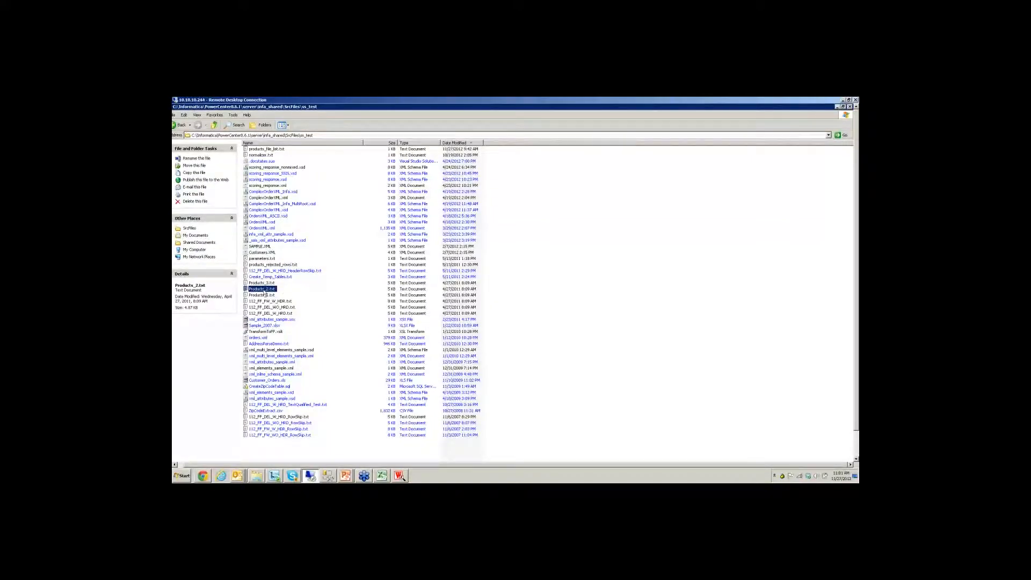
left_click(269, 283, "ctrl")
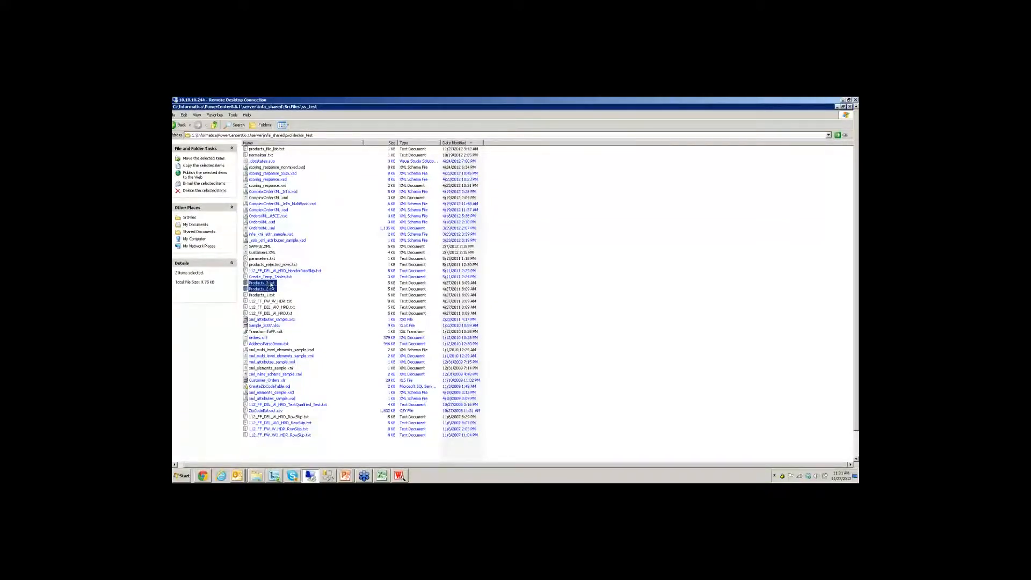
left_click(287, 291)
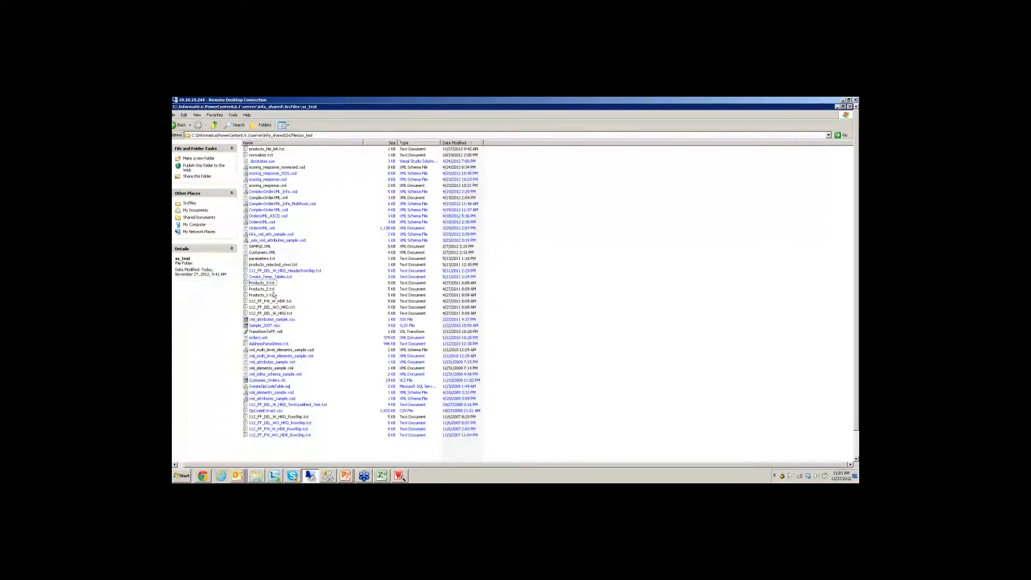
left_click(264, 290)
key("Up")
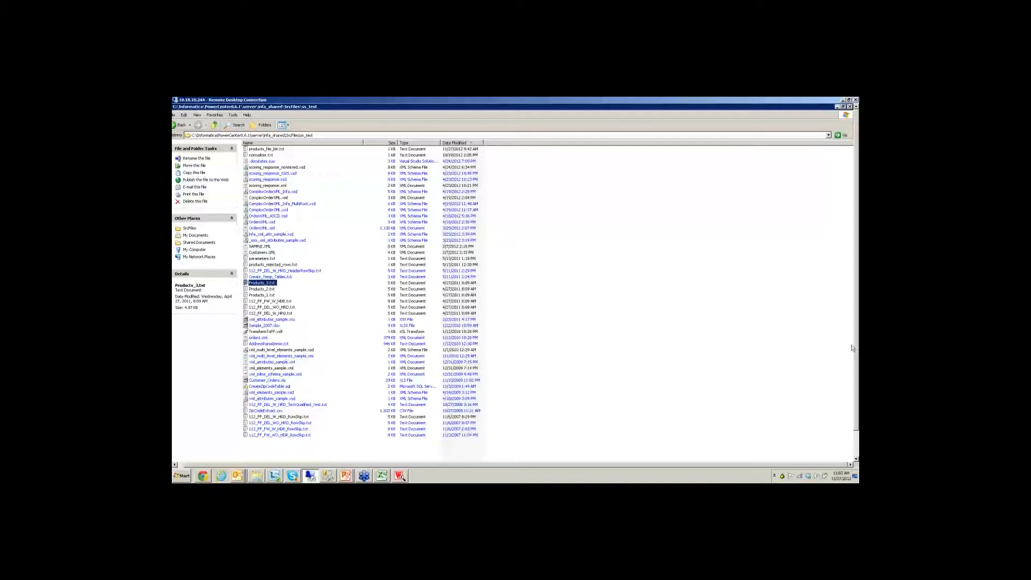
Switch to PowerCenter Designer, move the flat file source definition away from its source qualifier, and review the mapping's expression and target
left_click_drag(857, 329, 824, 398)
left_click(504, 458)
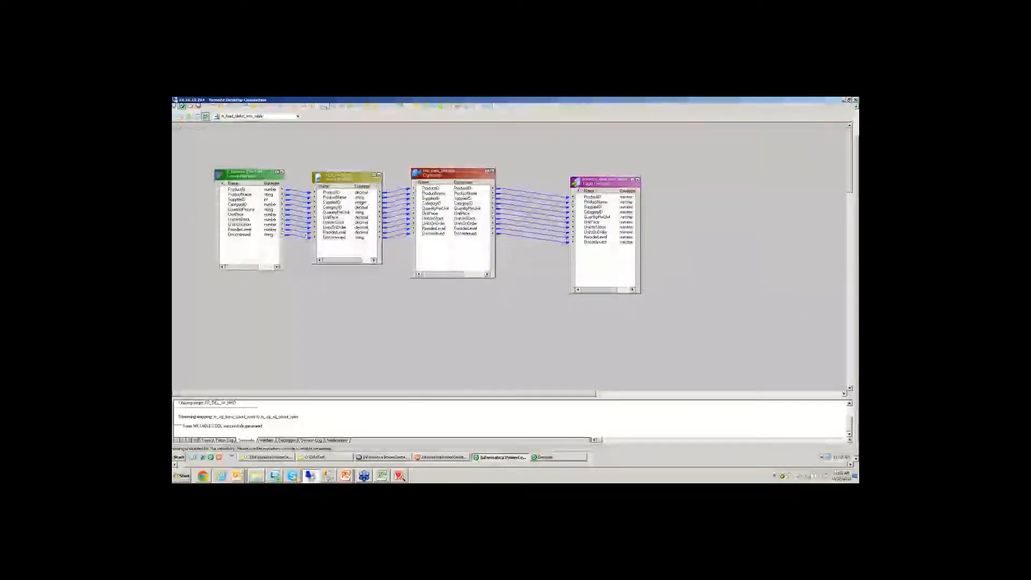
left_click_drag(261, 176, 238, 176)
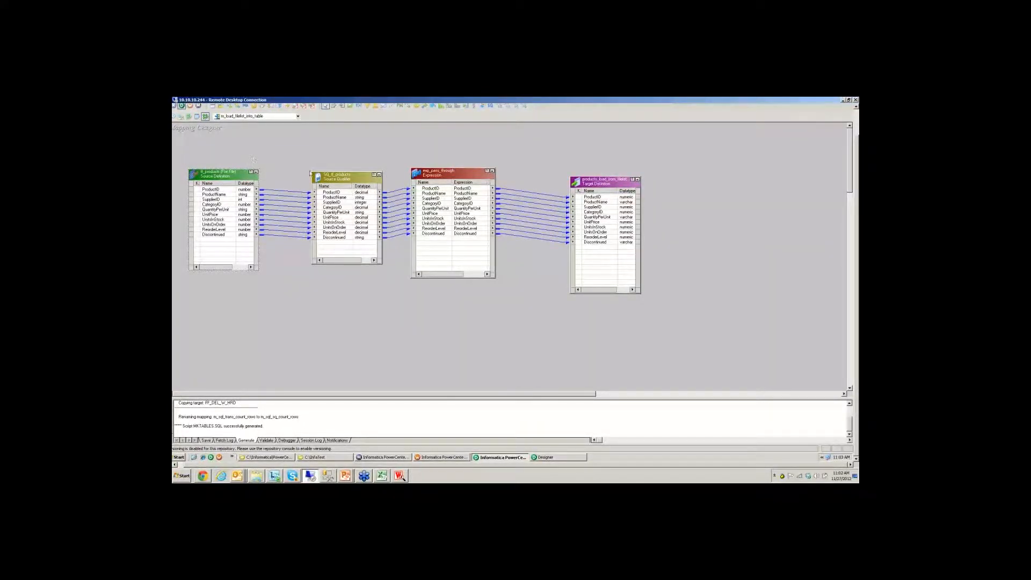
left_click(429, 176)
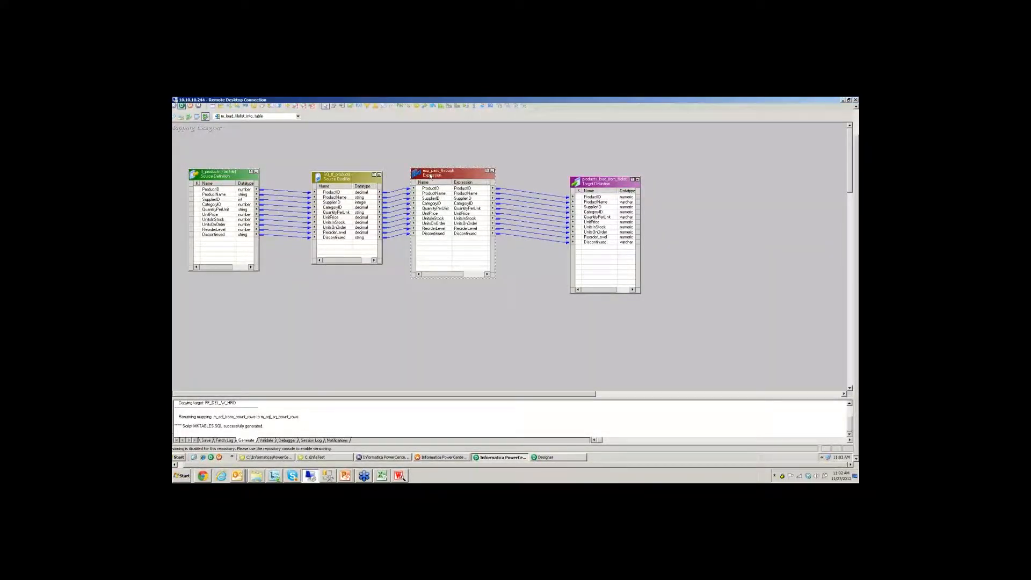
left_click(571, 182)
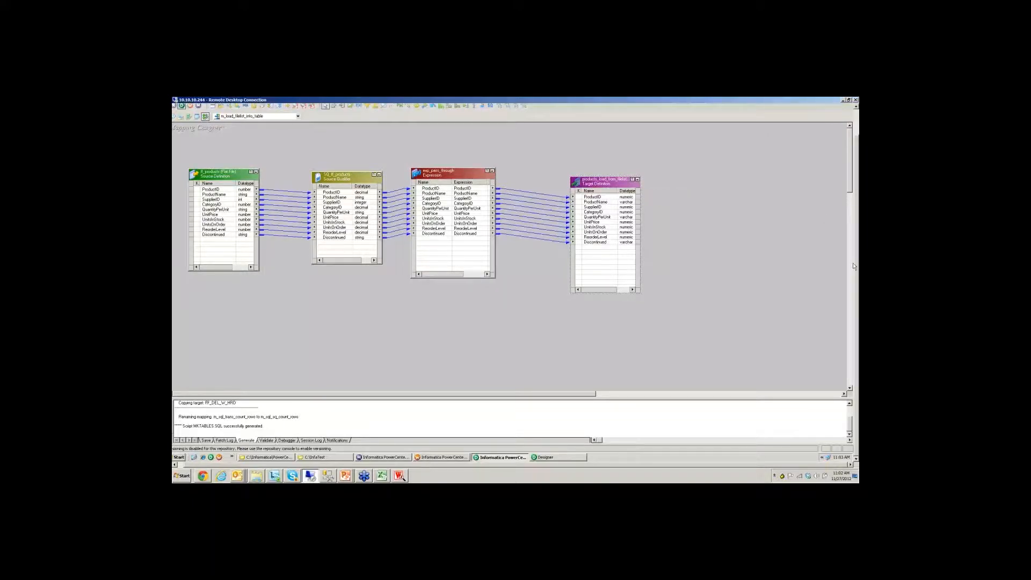
left_click_drag(858, 264, 858, 238)
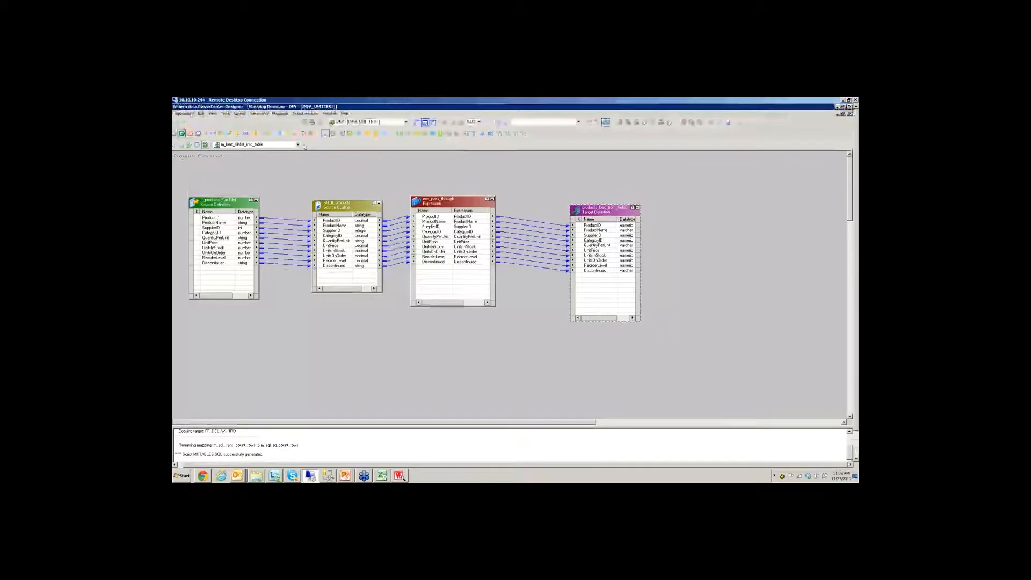
Switch to Workflow Manager and check which mapping the load session uses, comparing it with the mapping in Designer
left_click(190, 134)
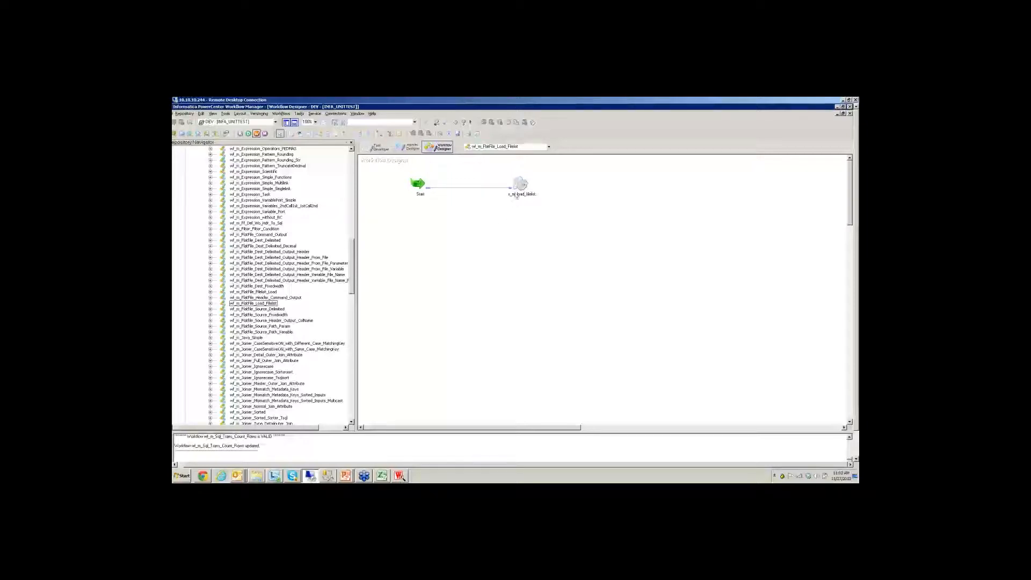
left_click(520, 184)
double_click(519, 184)
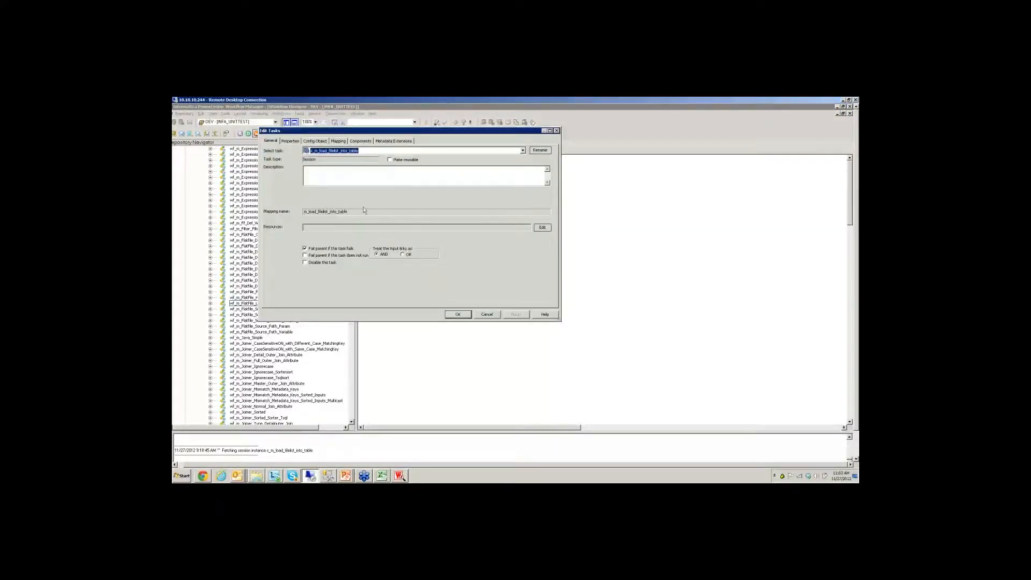
double_click(363, 212)
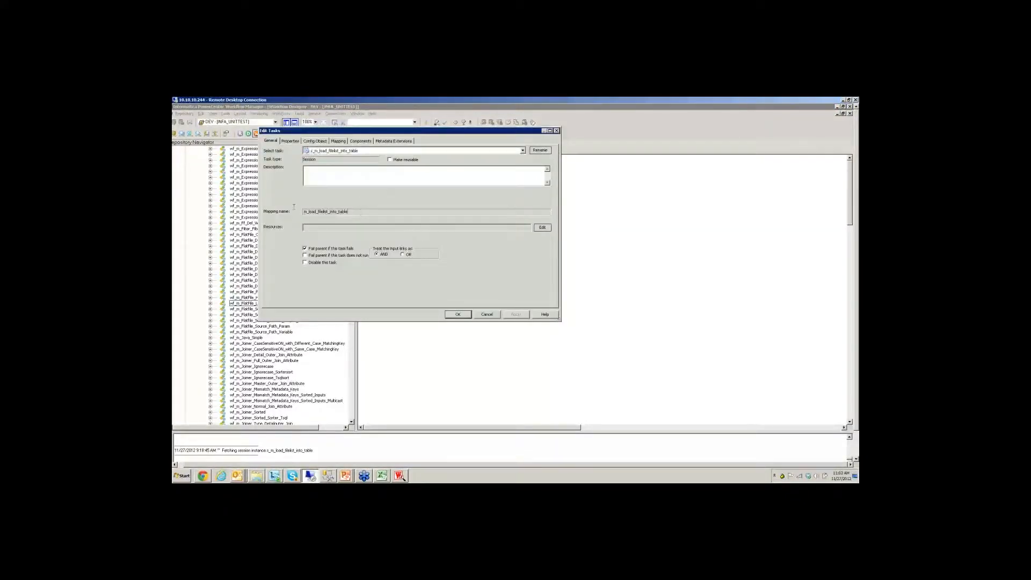
left_click(458, 315)
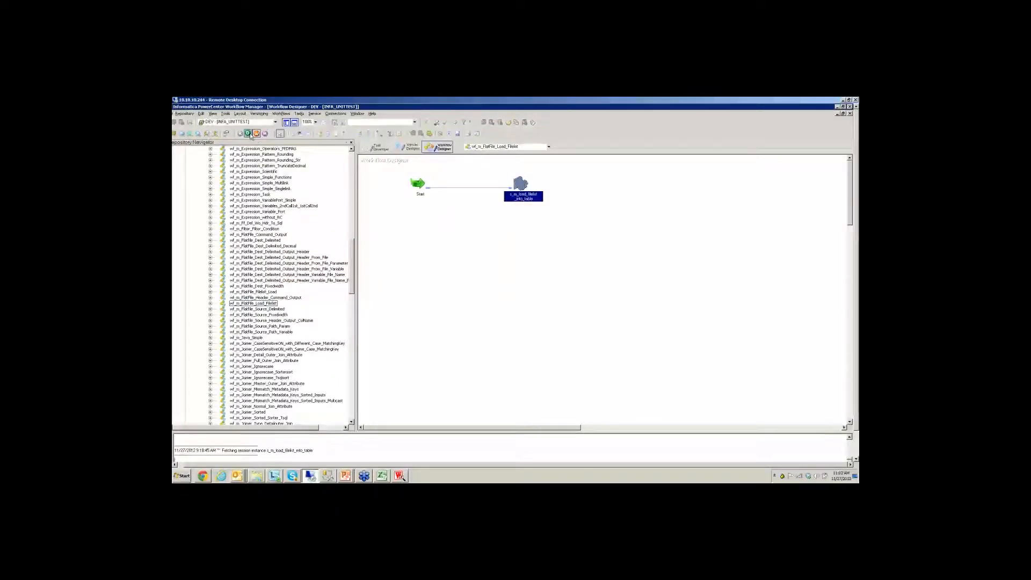
left_click(248, 133)
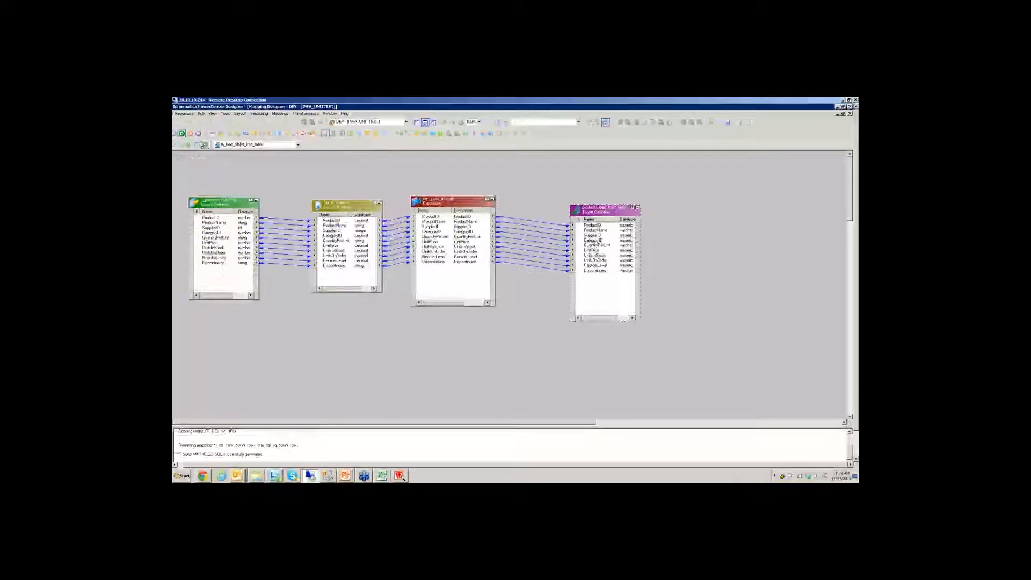
left_click(191, 133)
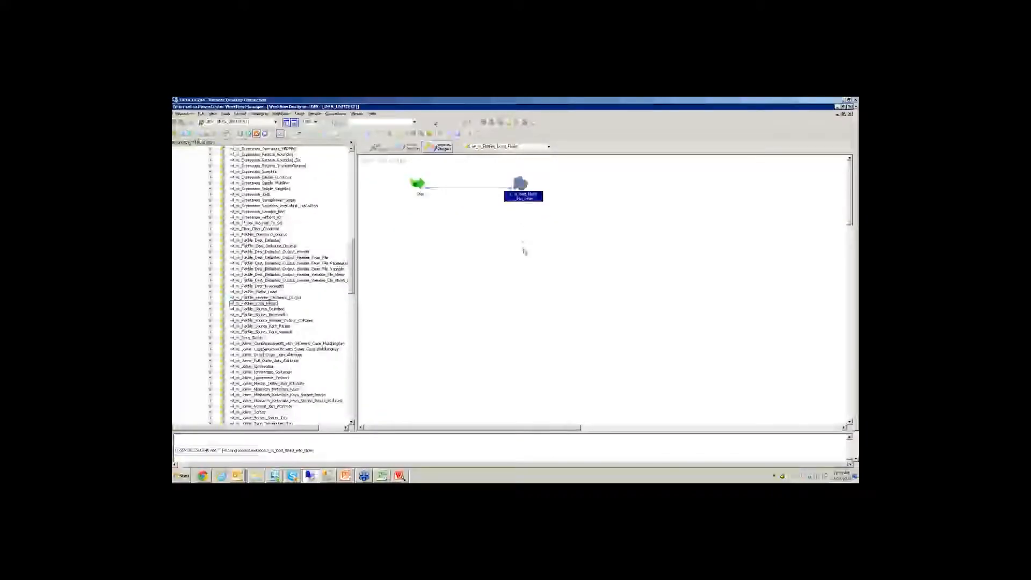
Open the load session's mapping settings for the SQ_ff_products source in a maximized task editor
double_click(519, 185)
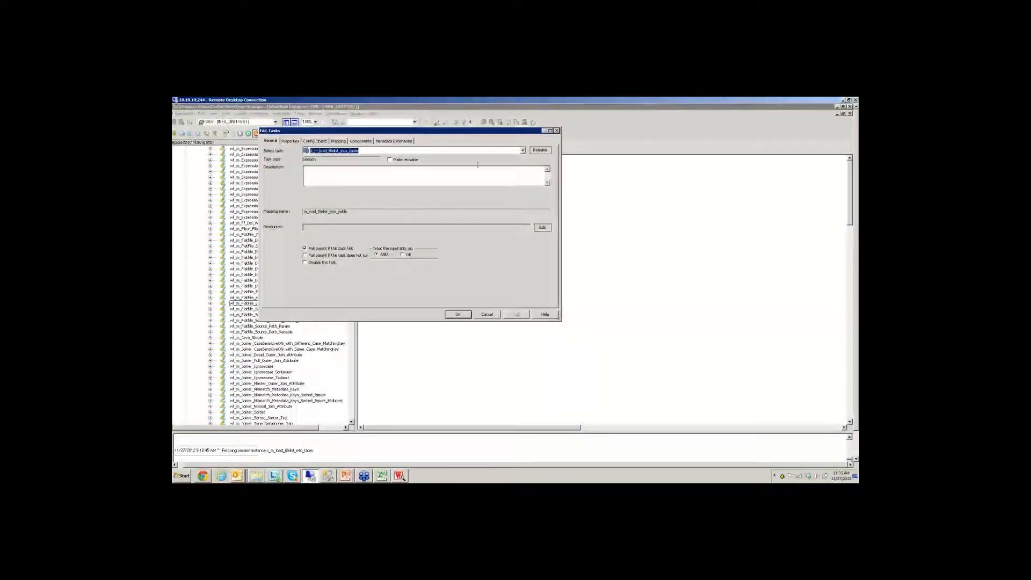
left_click(338, 141)
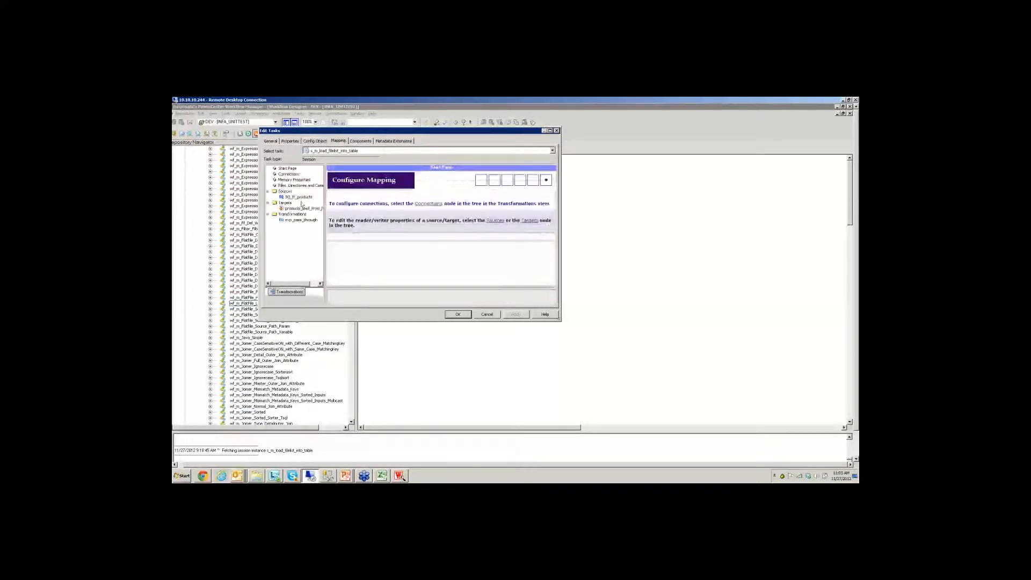
left_click(298, 197)
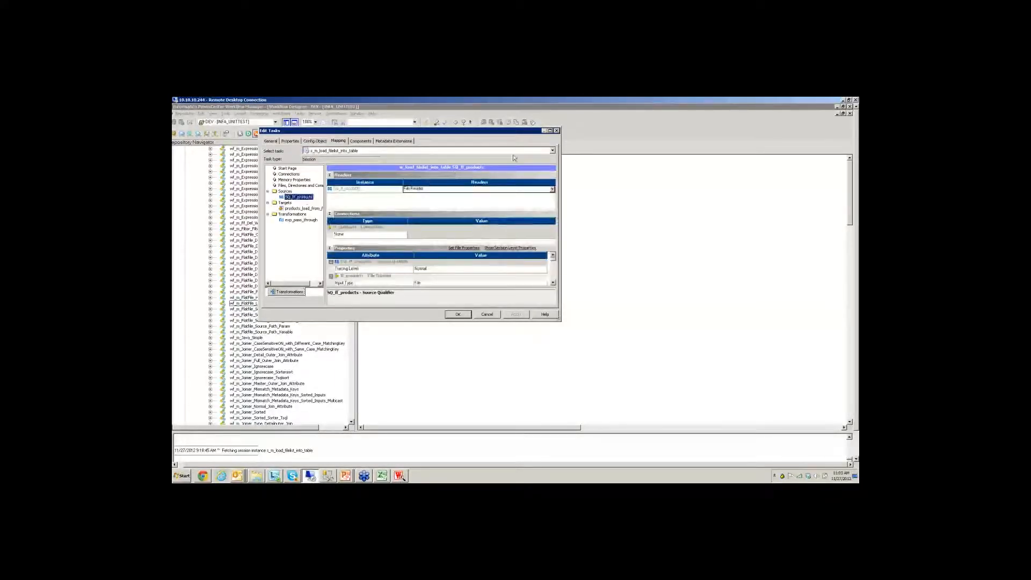
left_click(550, 130)
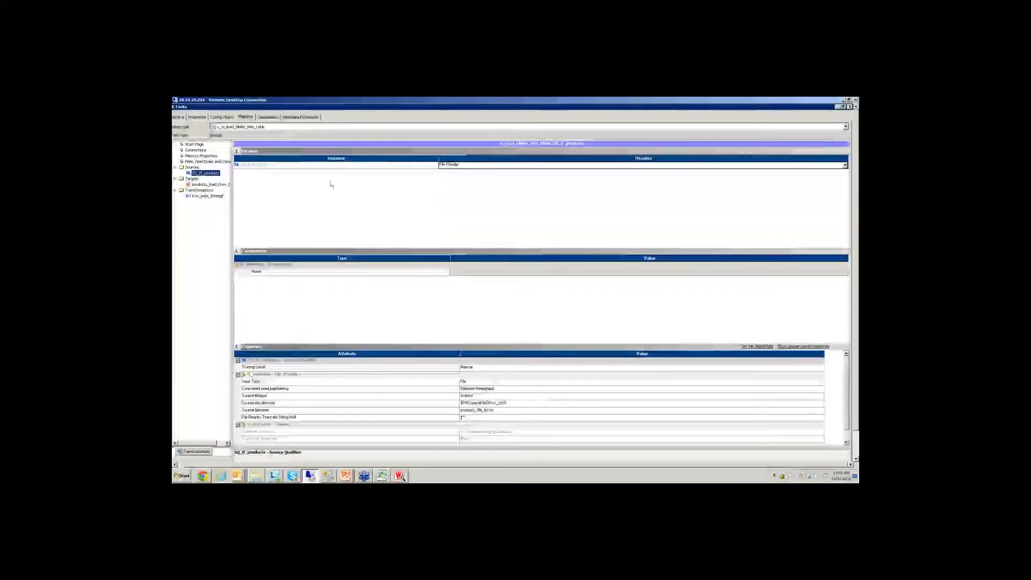
Set the ff_products file reader's Input Type to File and its Source filetype to Indirect
left_click(275, 381)
left_click(475, 383)
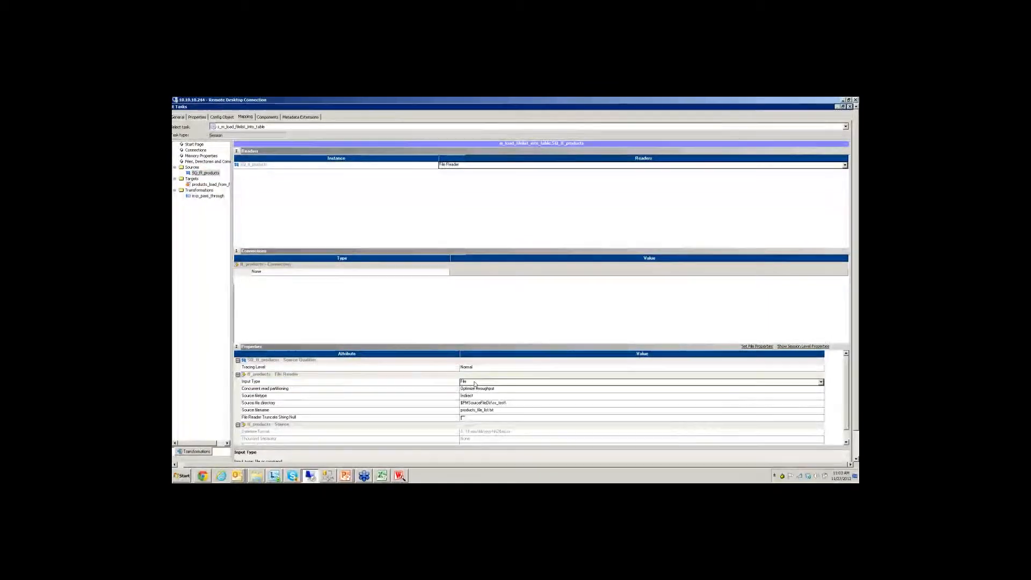
left_click(475, 383)
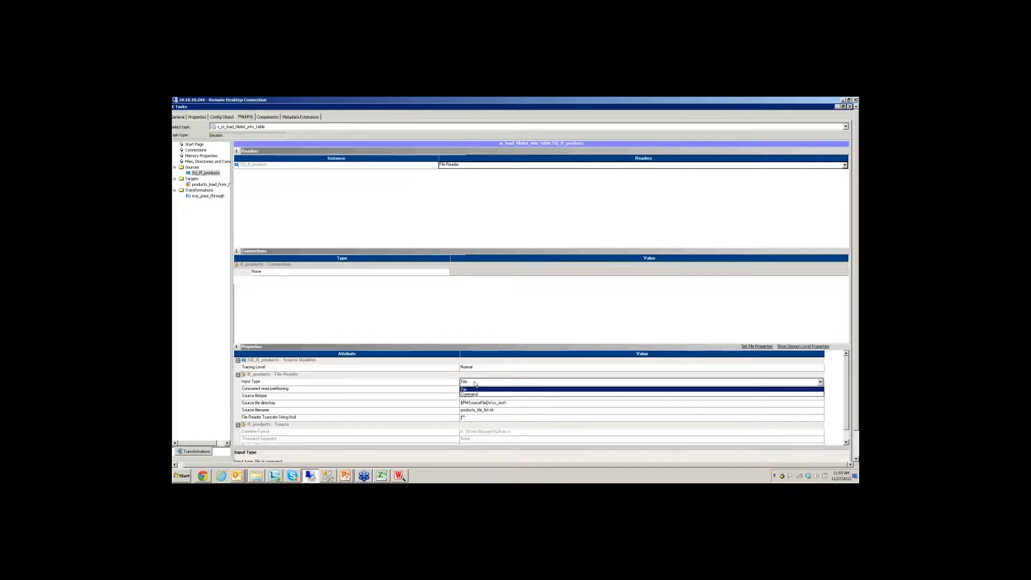
left_click(475, 383)
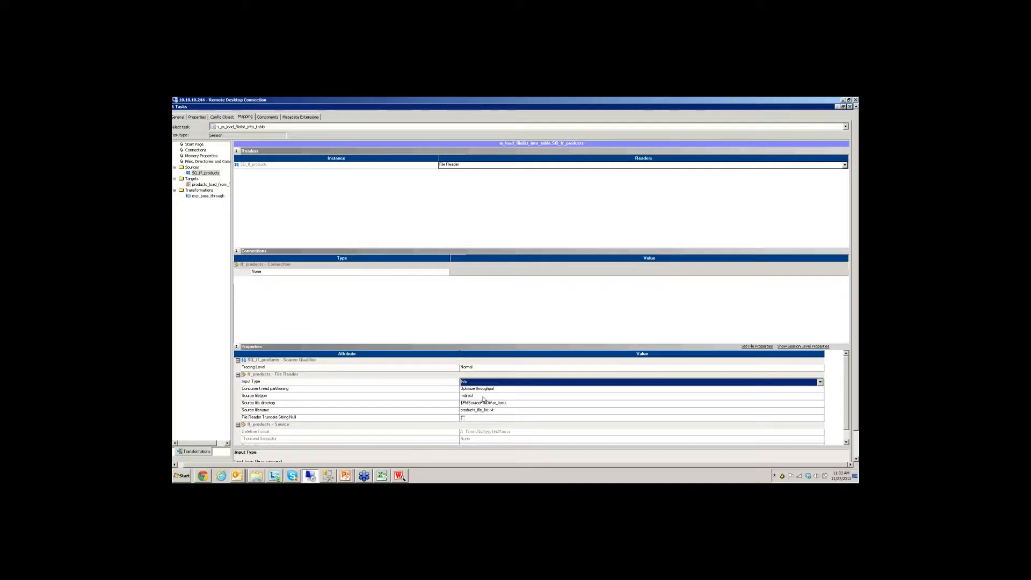
left_click(483, 396)
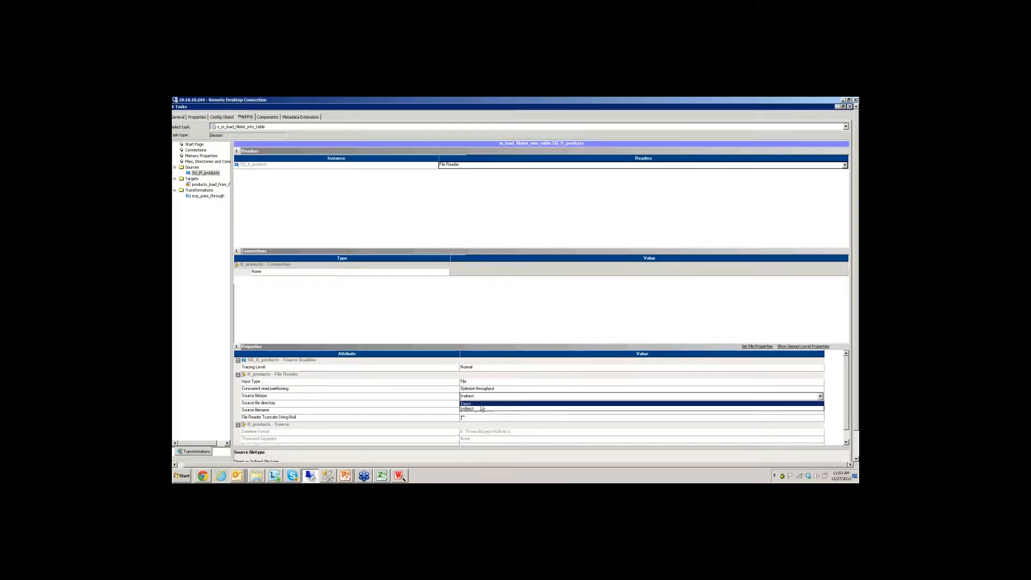
left_click(483, 403)
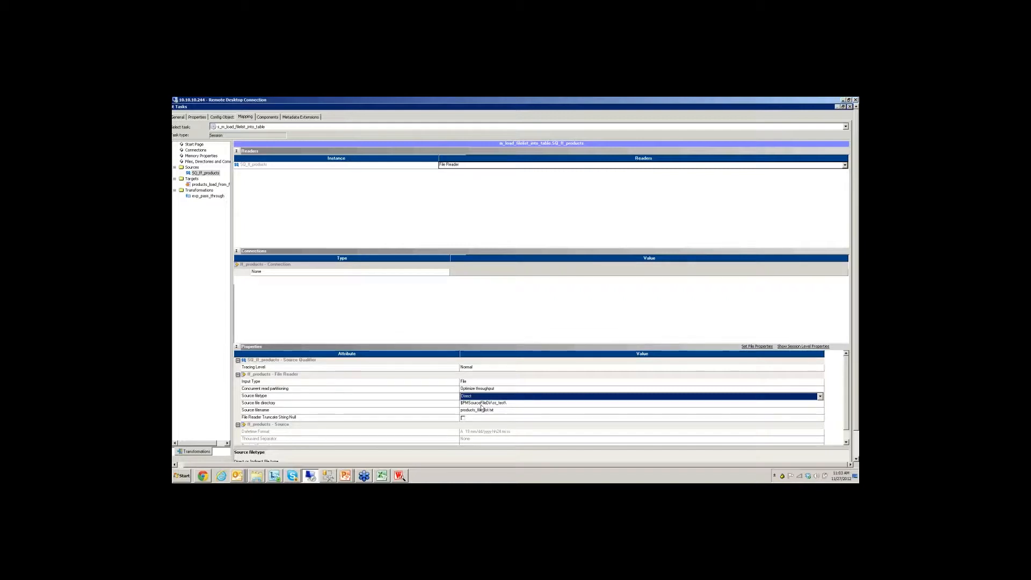
left_click(489, 397)
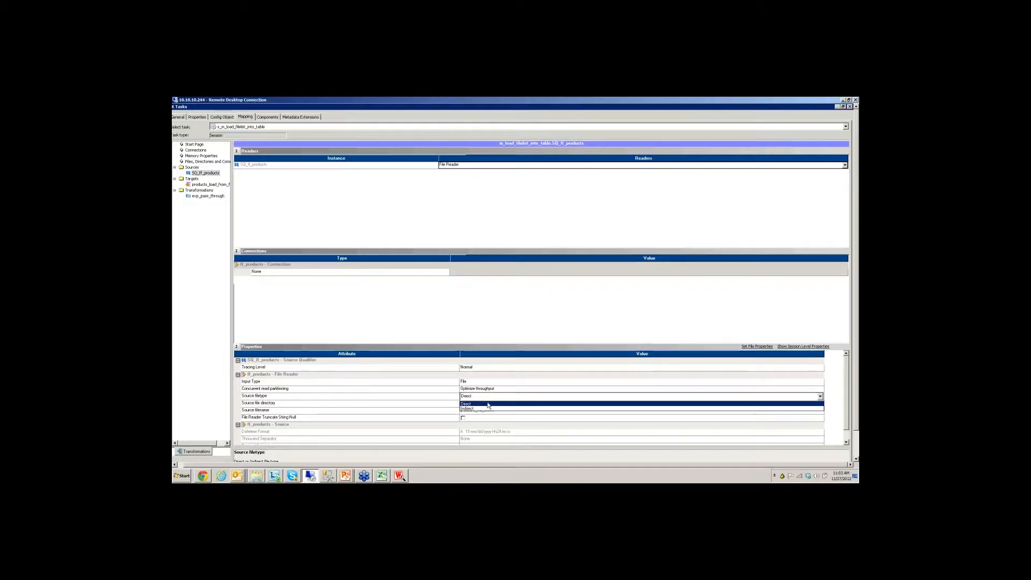
left_click(489, 410)
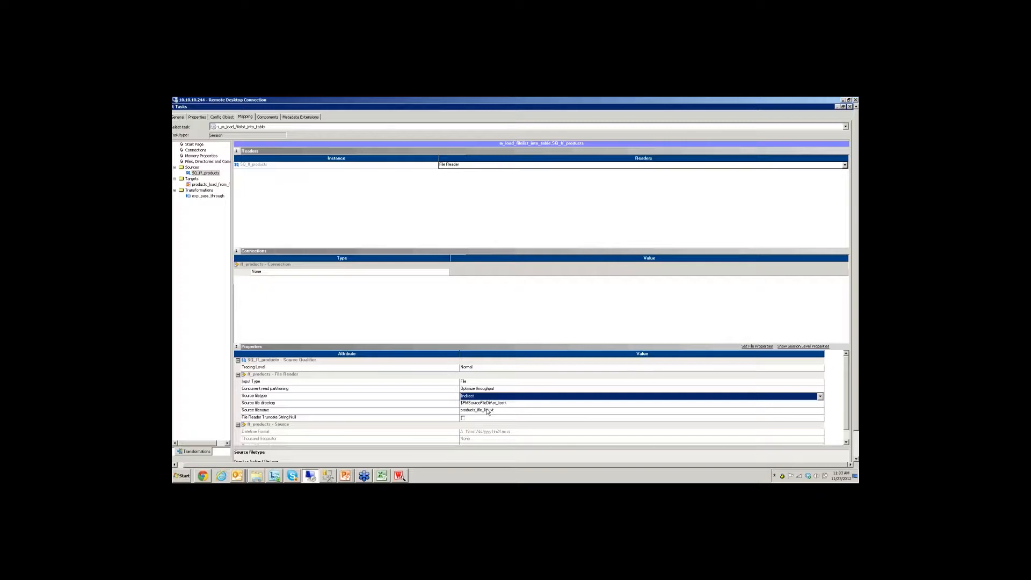
Highlight the source filename products_file_list.txt in the ff_products file reader properties
left_click(495, 411)
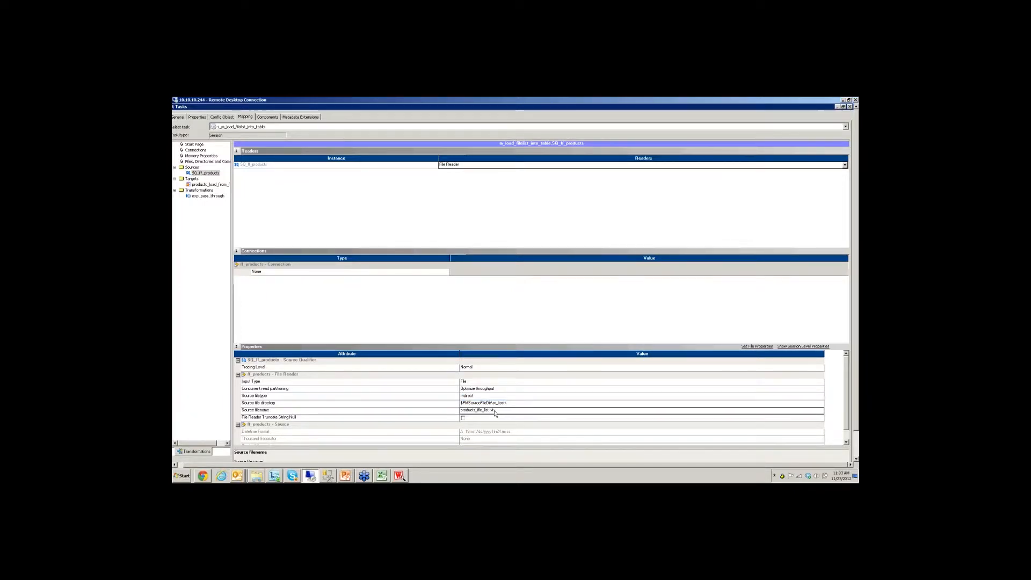
left_click_drag(495, 411, 454, 410)
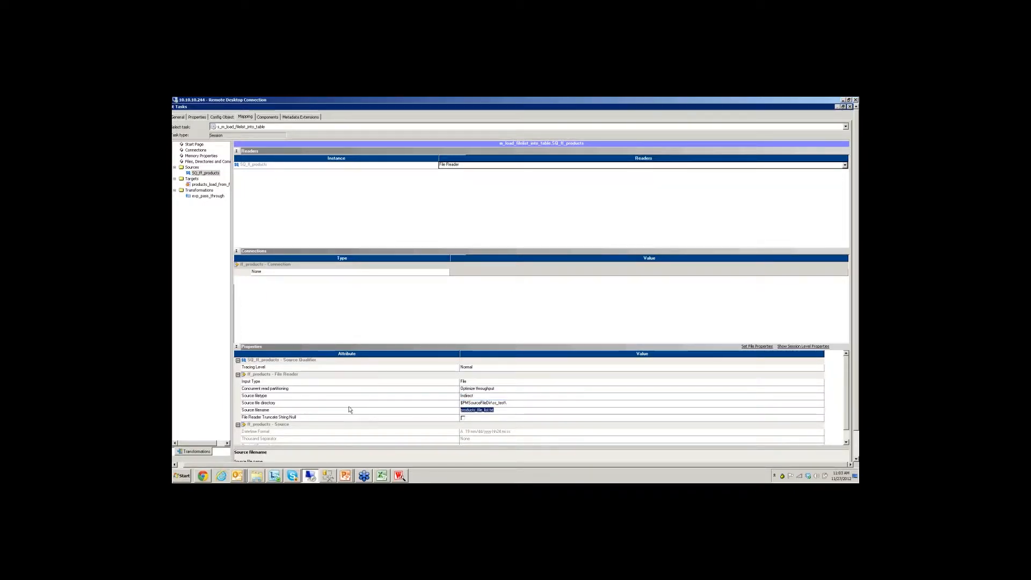
left_click(492, 410)
left_click_drag(494, 411, 462, 411)
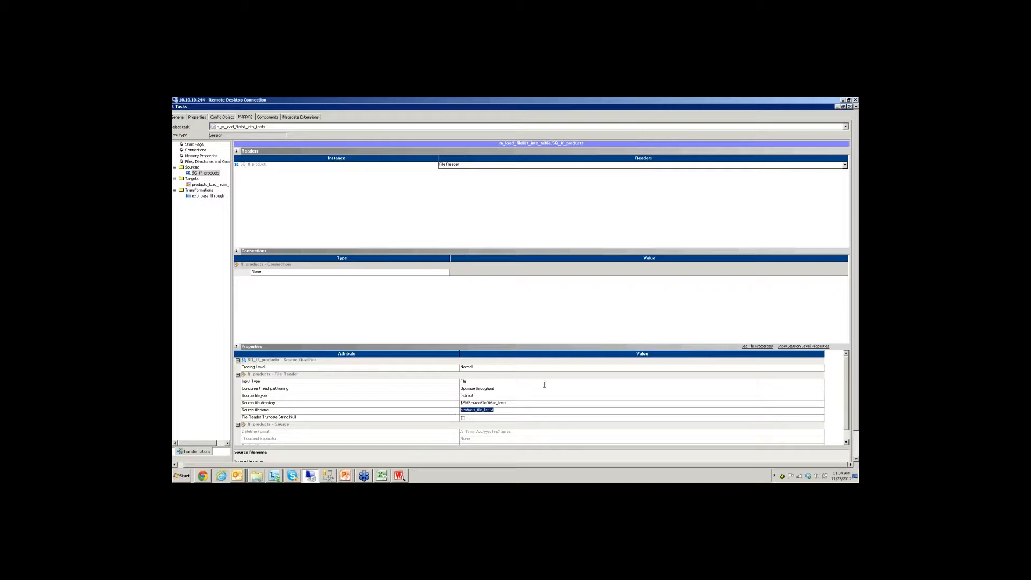
Switch to the ss_test folder in Windows Explorer and go through the three Products text files that the list file references
left_click(856, 312)
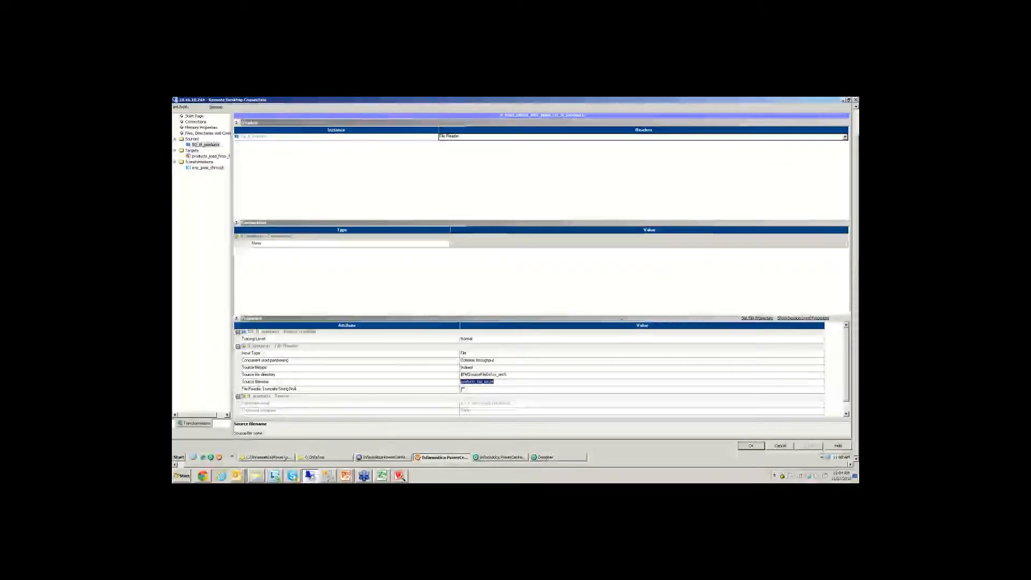
left_click(284, 457)
left_click(254, 261)
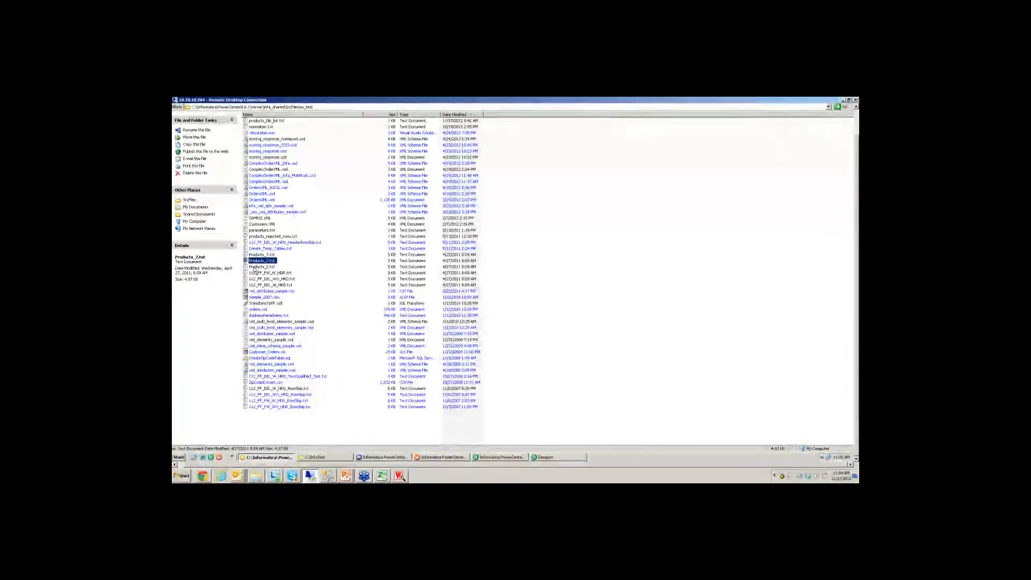
left_click(254, 267)
left_click(257, 261)
left_click(260, 256)
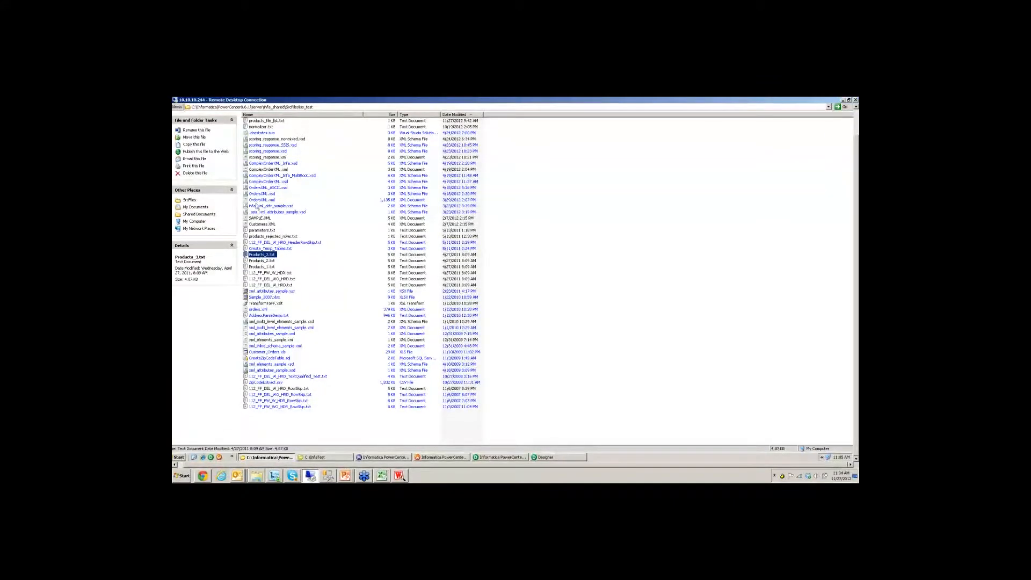
Open products_file_list.txt in a maximized Notepad window to examine its file paths
double_click(269, 120)
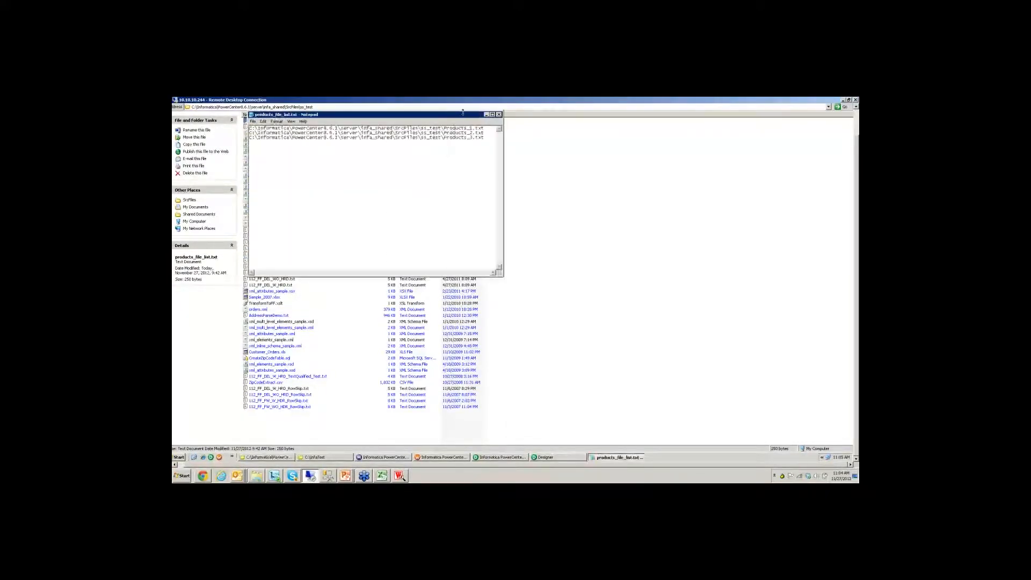
left_click_drag(464, 114, 467, 126)
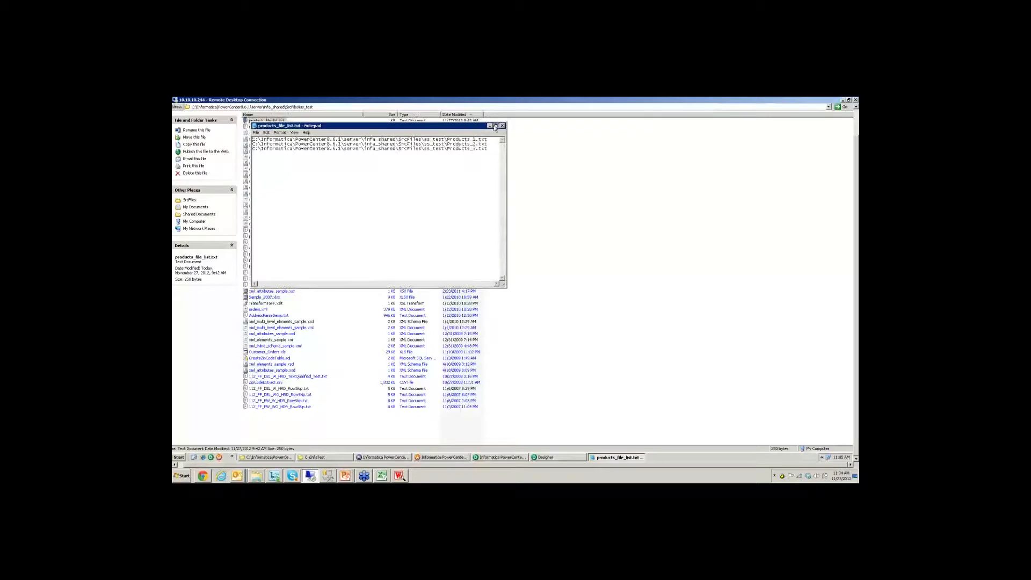
left_click(496, 126)
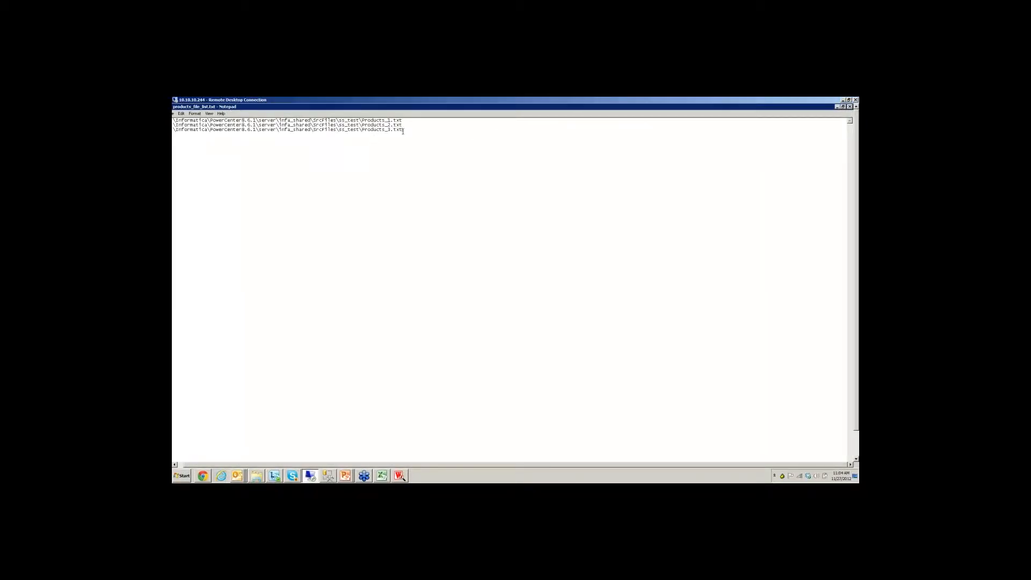
Highlight the three Products file paths listed in products_file_list.txt to examine how each line is written
key("ctrl+a")
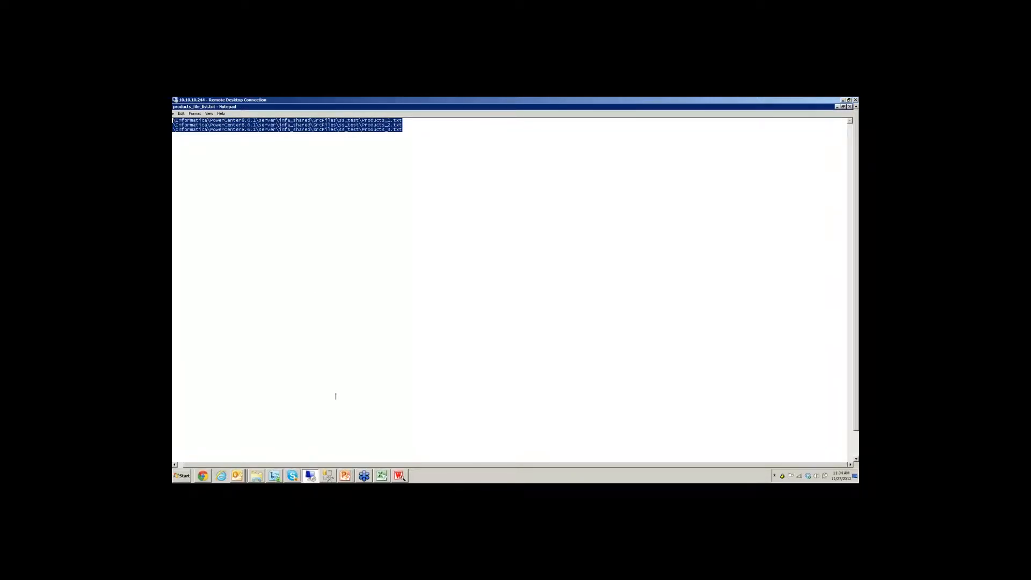
left_click(273, 297)
left_click_drag(409, 131, 190, 120)
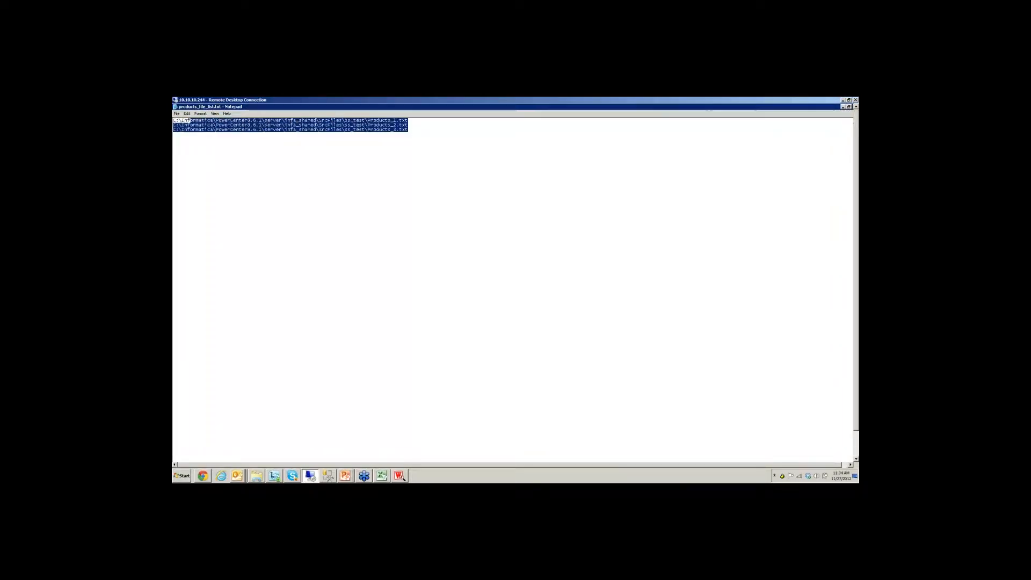
left_click(244, 178)
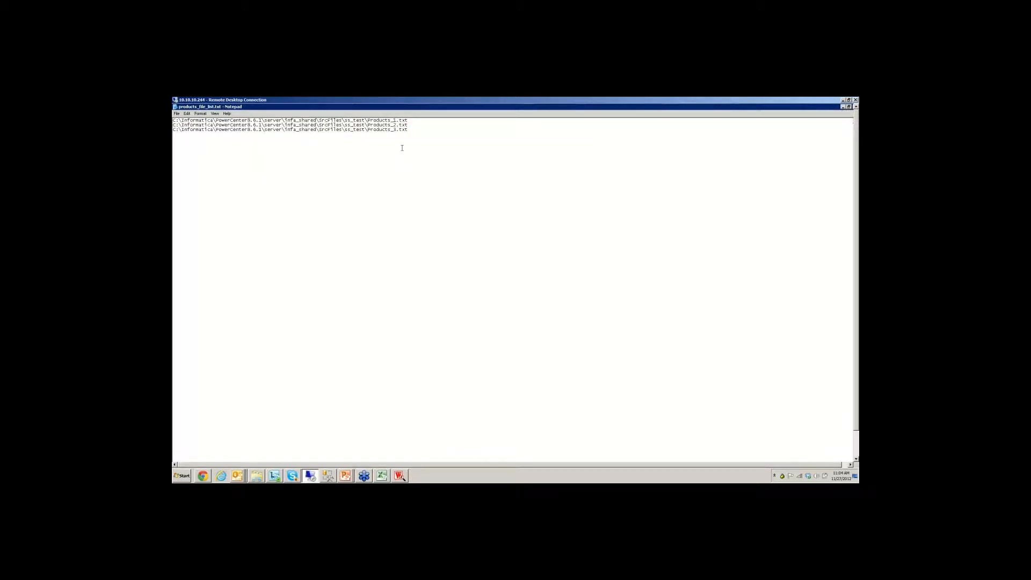
left_click_drag(414, 134, 173, 120)
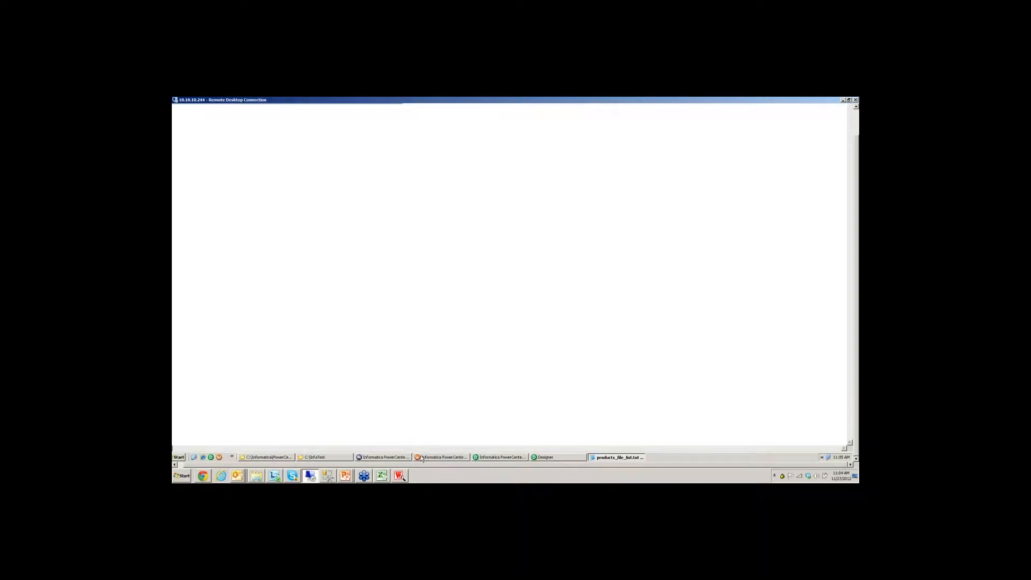
Switch to the Workflow Manager session properties, check the Source filetype choices keeping Indirect, and open the products_load_from_filelist target's properties
left_click(424, 459)
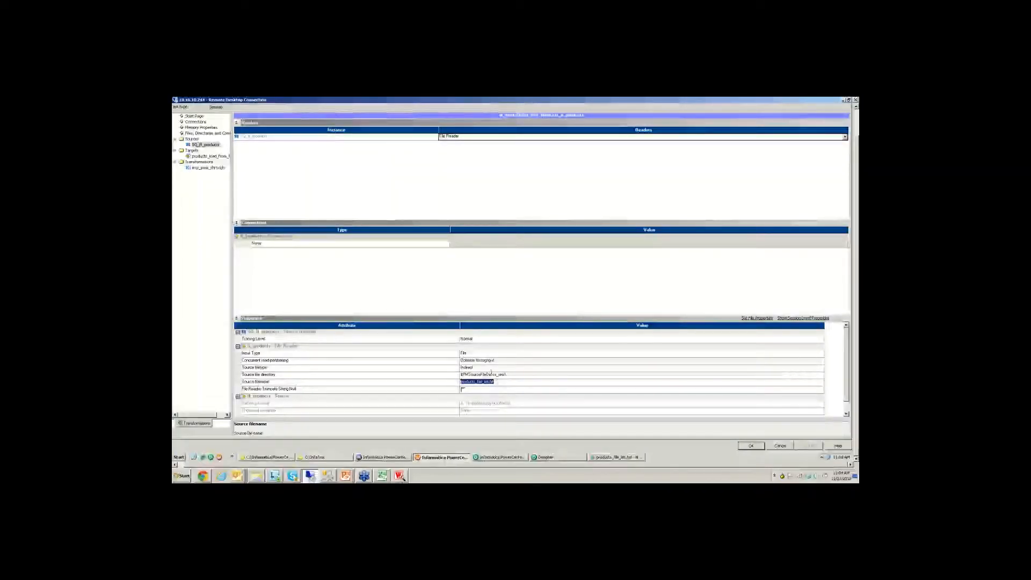
left_click(475, 369)
left_click(476, 368)
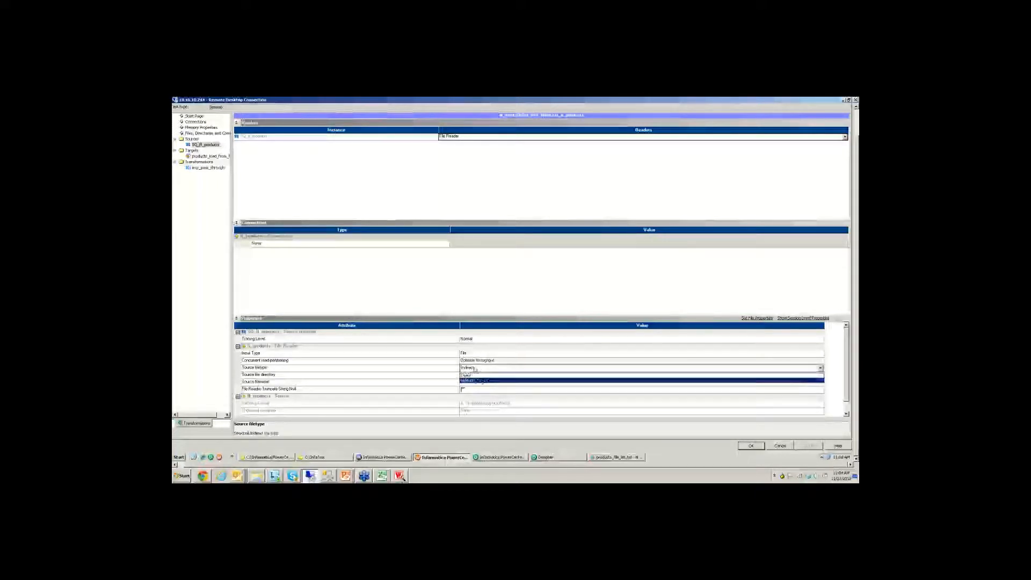
left_click(475, 369)
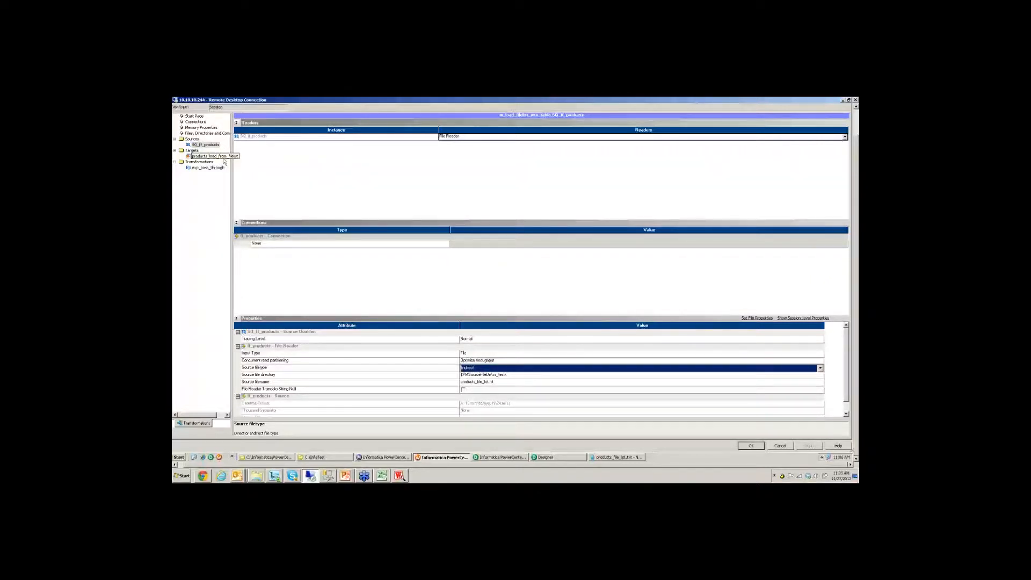
left_click(224, 160)
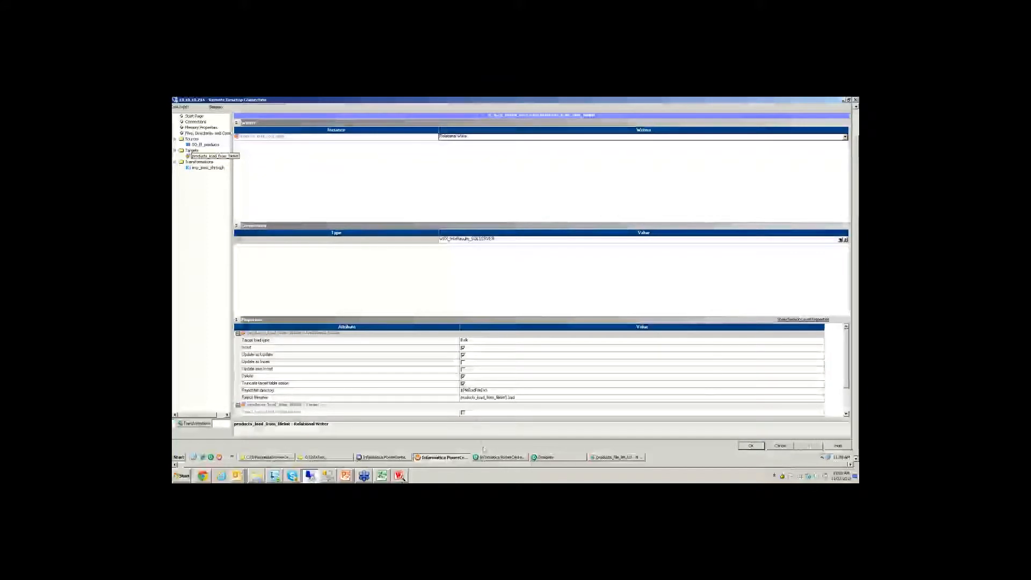
Widen the products_load_from_filelist target definition in the Designer mapping, and return to Workflow Manager to accept the session properties
left_click(498, 457)
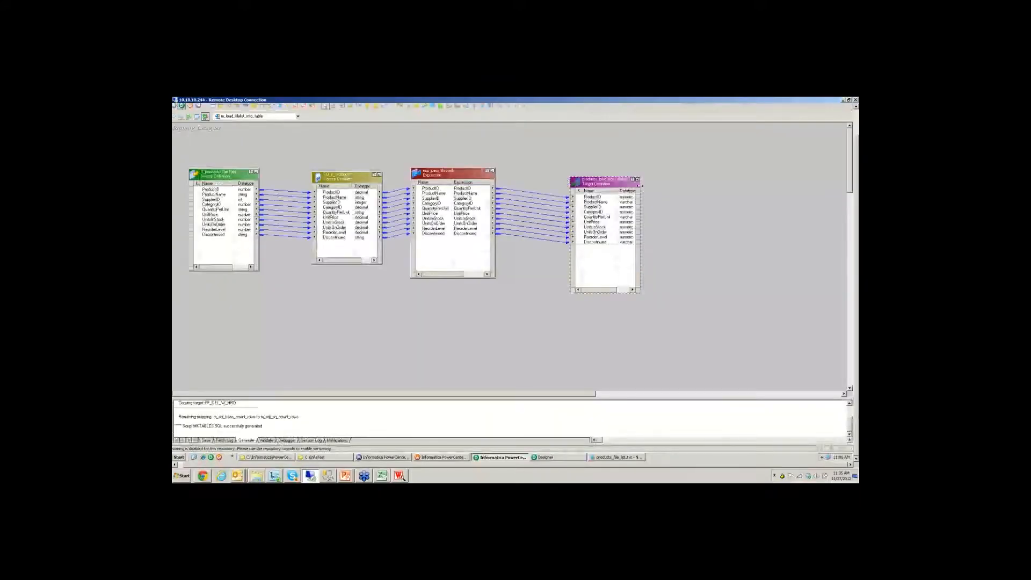
left_click_drag(641, 186, 714, 186)
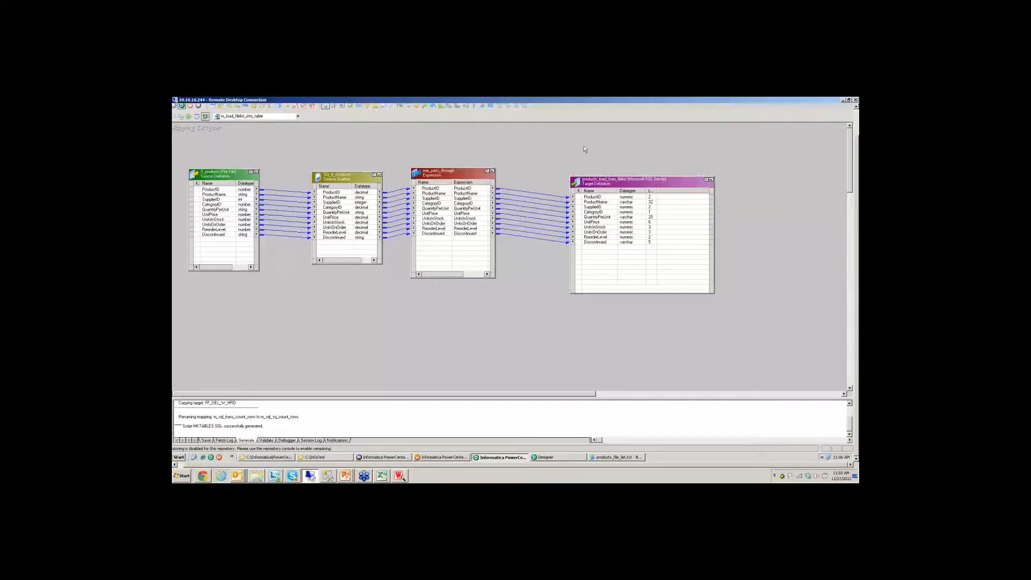
left_click(438, 457)
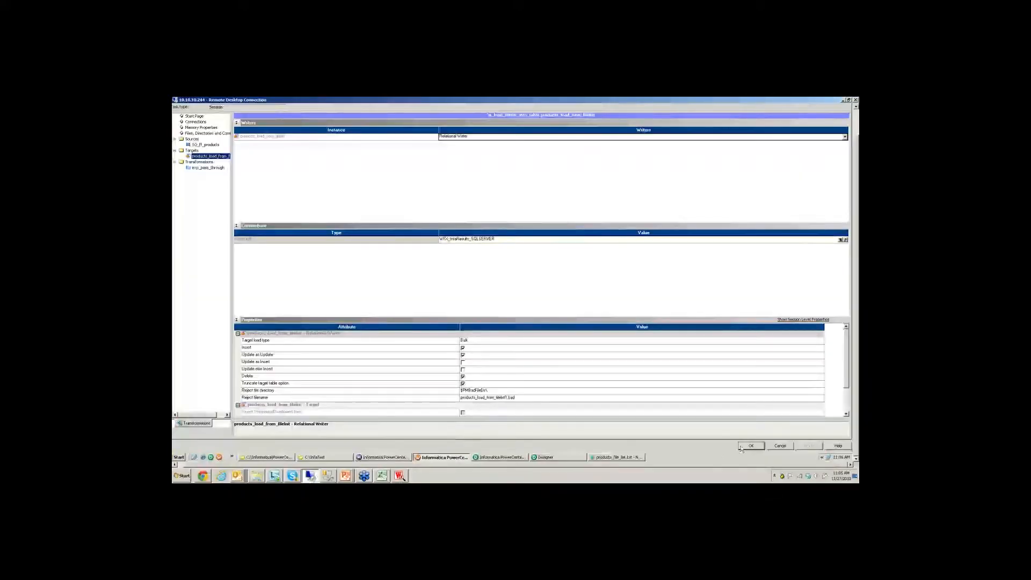
left_click(741, 448)
Switch to the ss_test folder in Windows Explorer and look through the contents of Products_1.txt
left_click(618, 457)
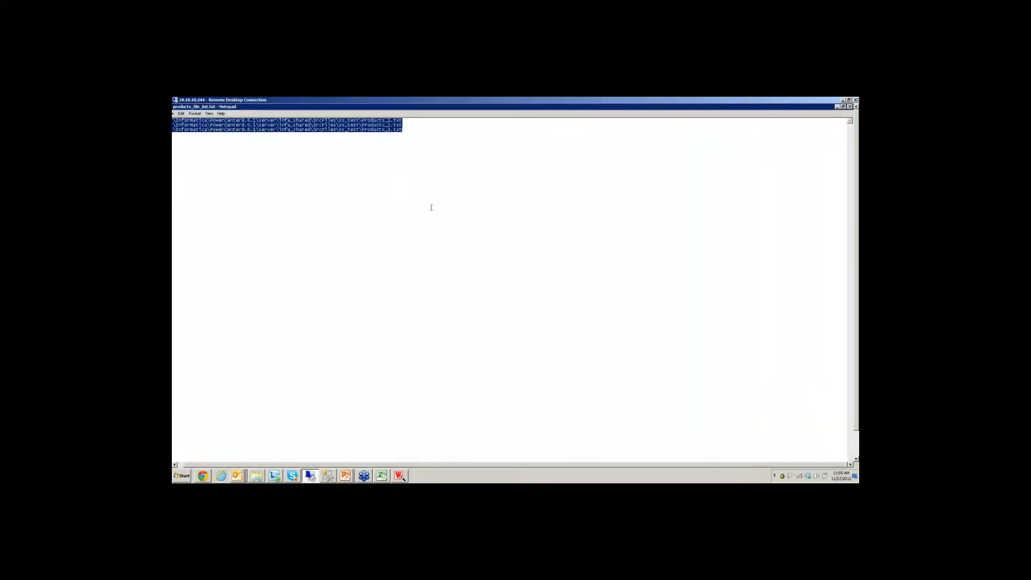
left_click_drag(857, 336, 857, 366)
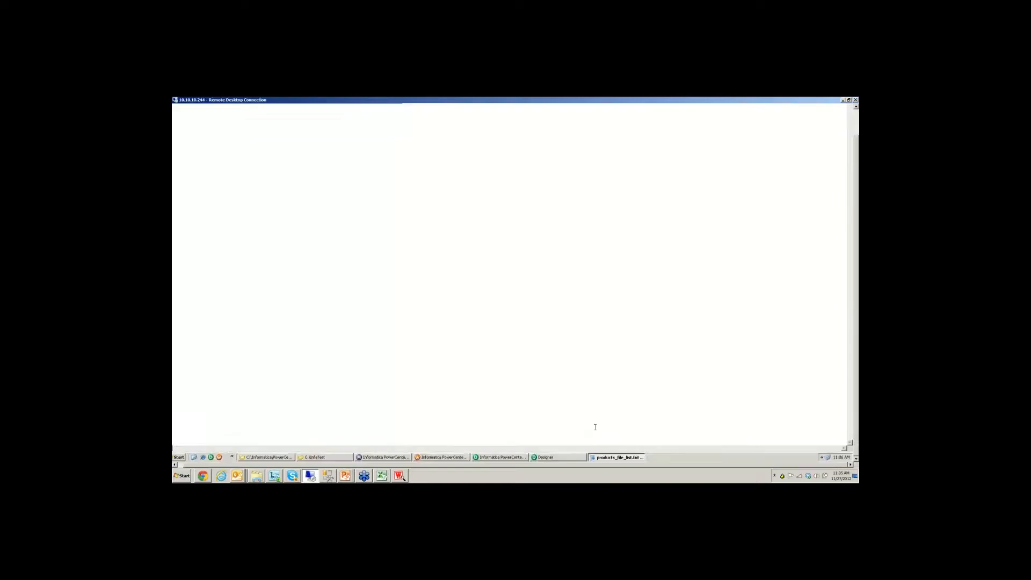
left_click(287, 460)
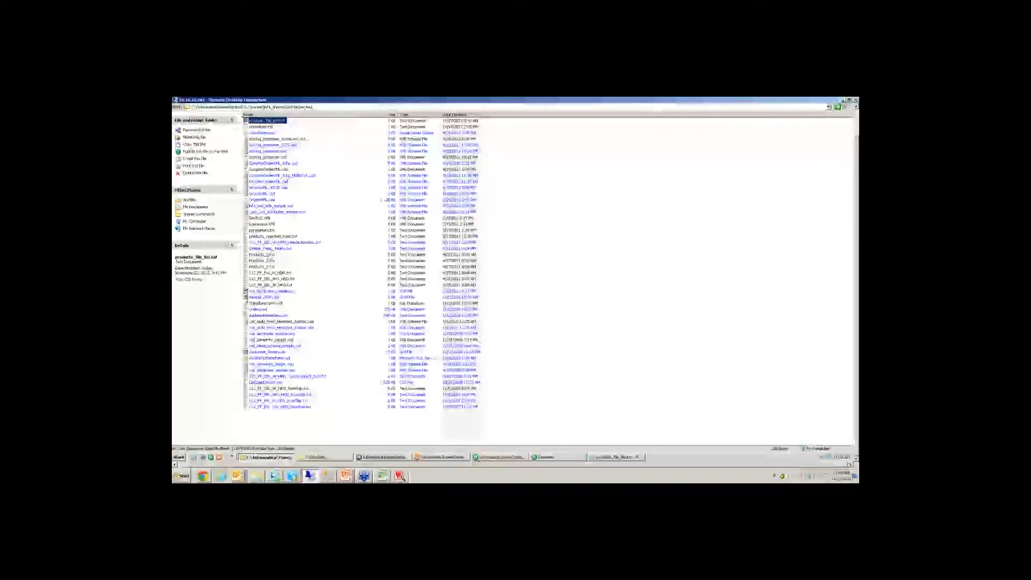
double_click(270, 264)
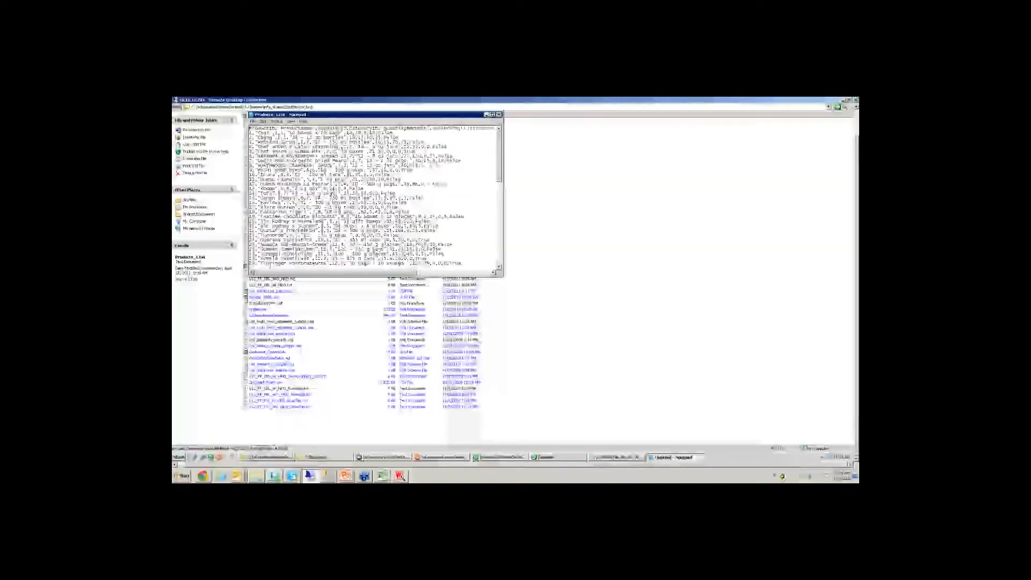
left_click_drag(500, 168, 500, 131)
left_click(499, 114)
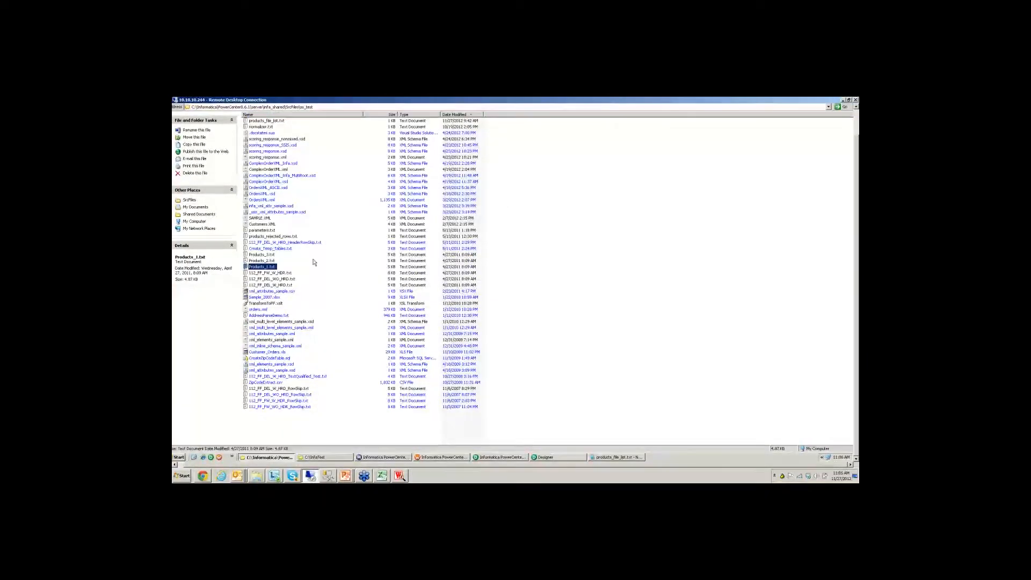
Open Products_2.txt and Products_3.txt in turn to compare their column structure and records, closing each one
double_click(264, 267)
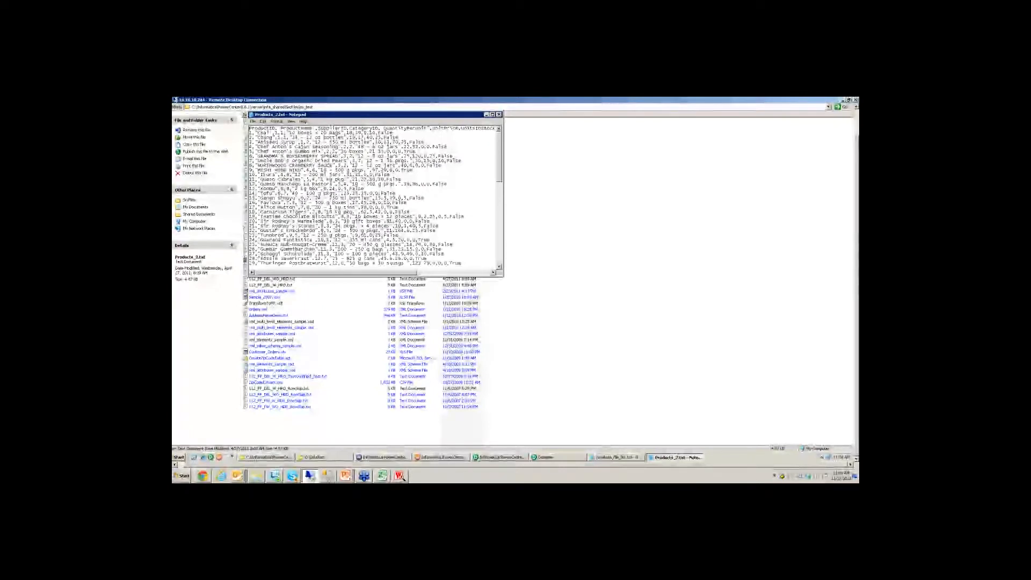
left_click(499, 114)
left_click(263, 255)
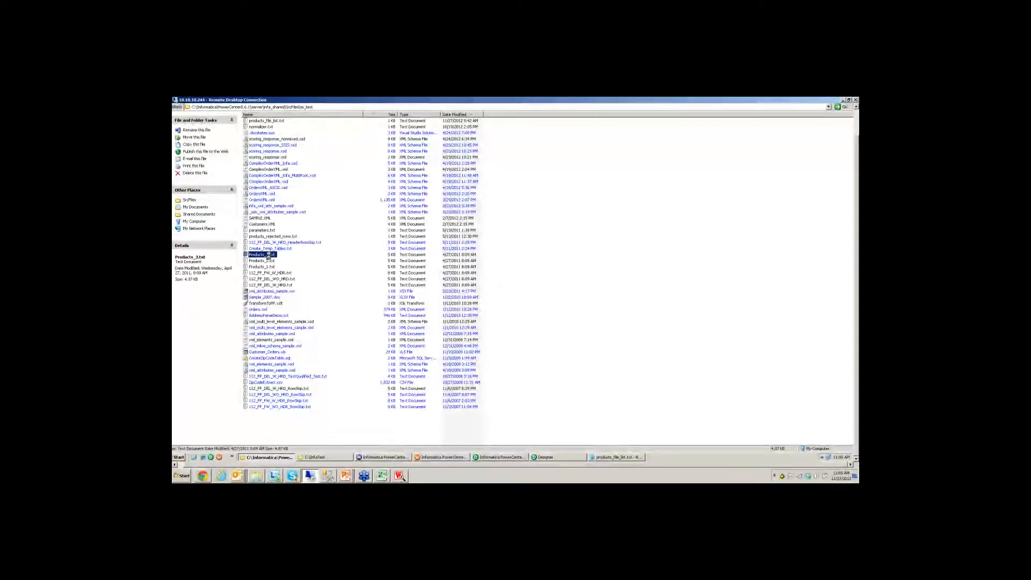
double_click(268, 257)
left_click_drag(500, 177, 500, 263)
left_click(499, 115)
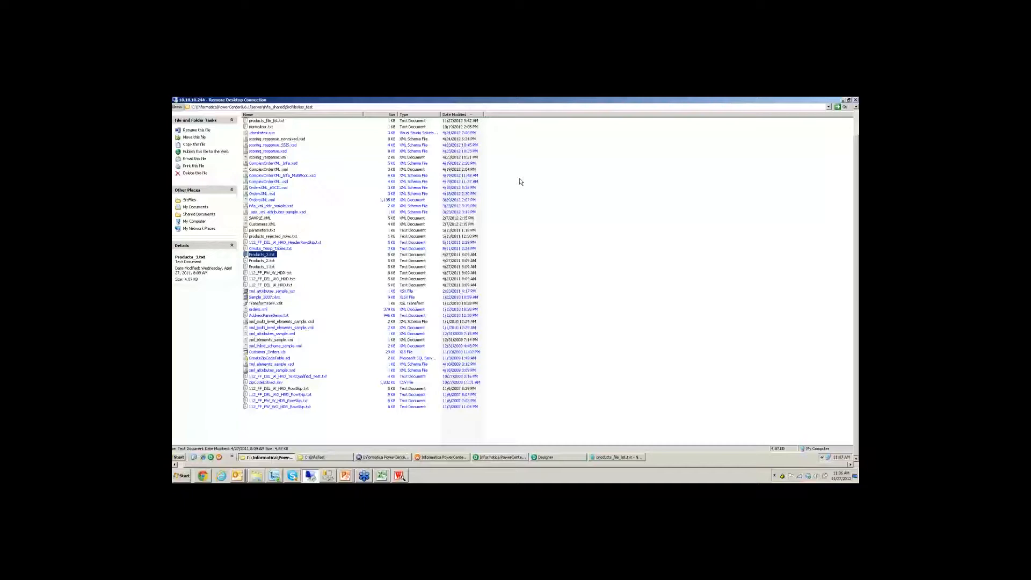
Switch to the Designer mapping and go through the ff_products source columns from ProductName down to Discontinued
left_click(500, 458)
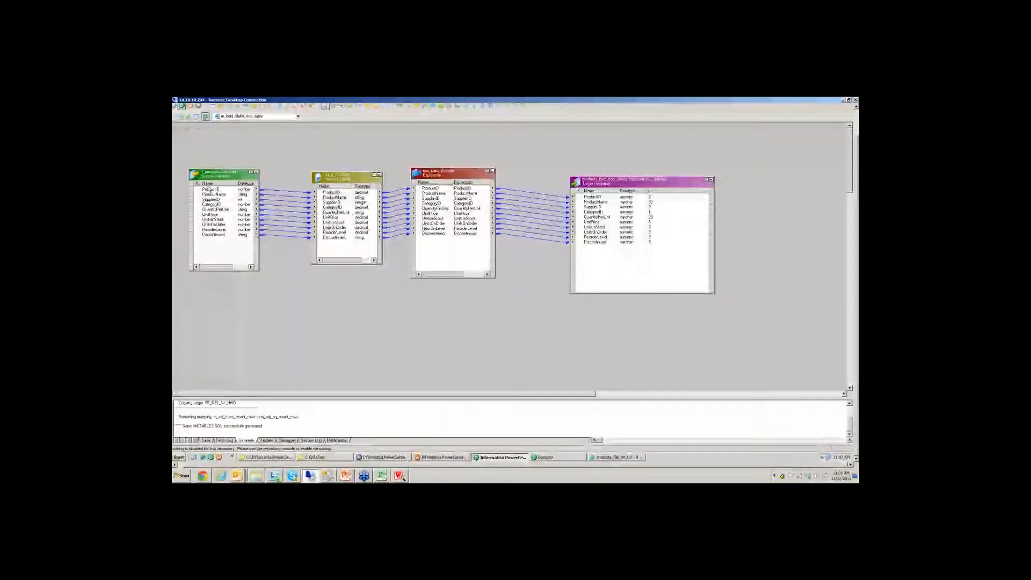
left_click(212, 194)
left_click(211, 199)
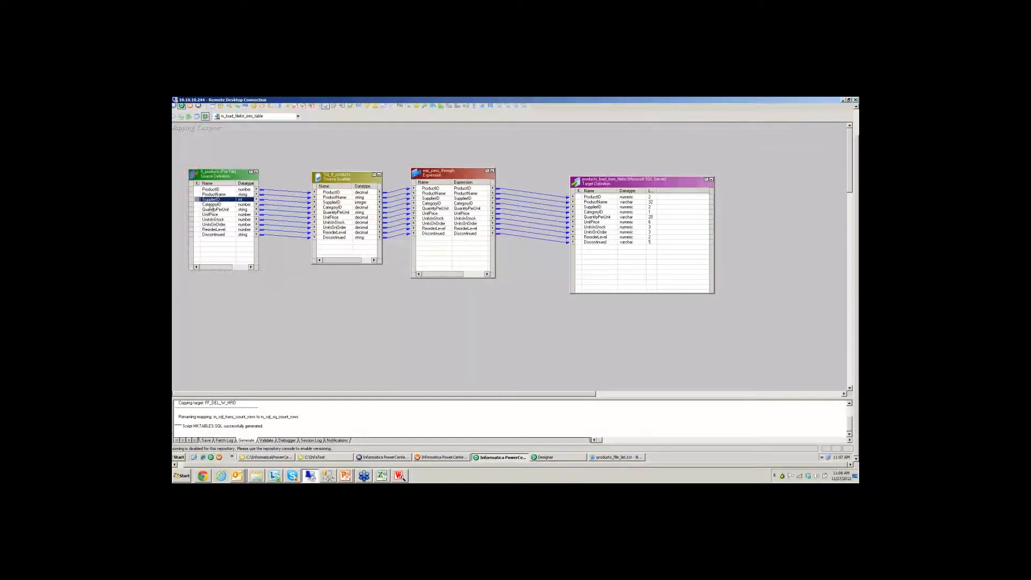
left_click(210, 205)
left_click(210, 210)
left_click(209, 214)
left_click(209, 220)
left_click(208, 224)
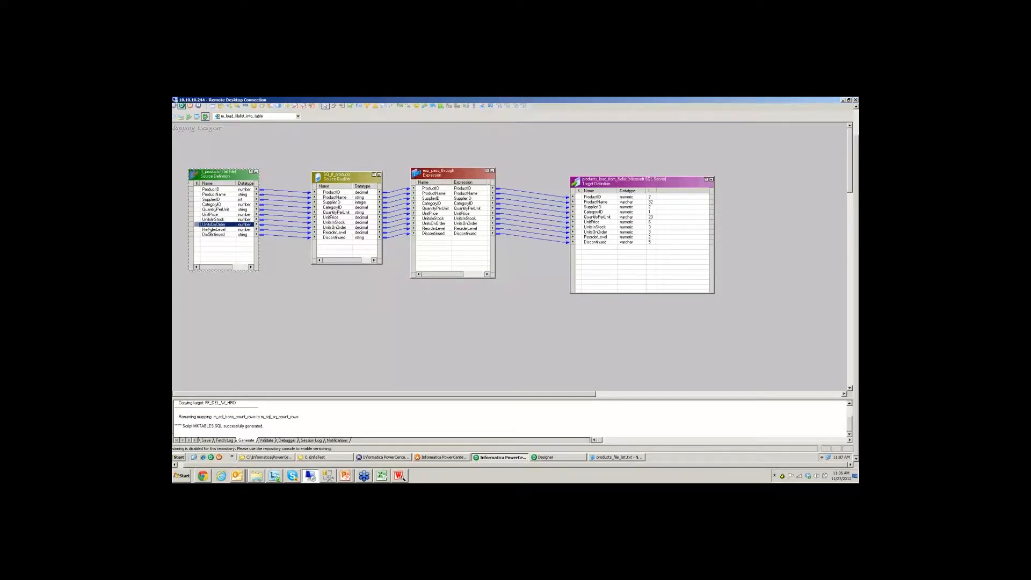
left_click(209, 229)
left_click(208, 234)
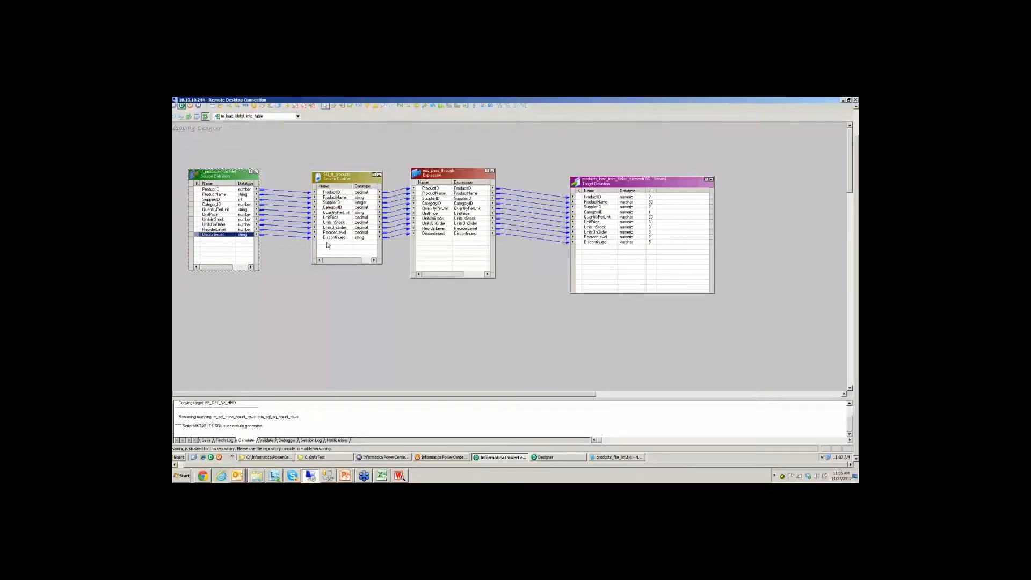
Switch to Workflow Manager and start the session task s_m_load_filelist_into_table on its own
left_click(435, 457)
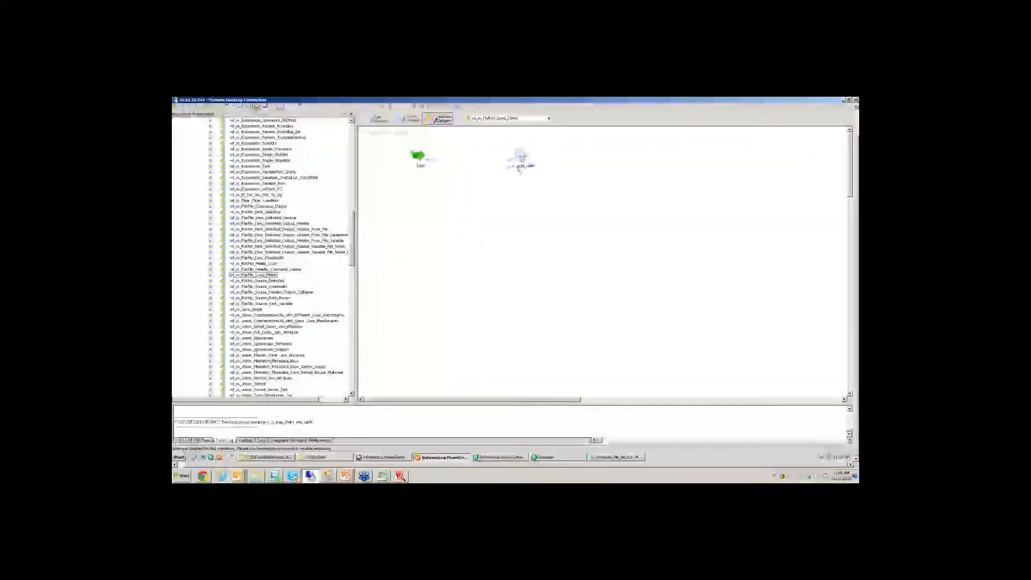
left_click(521, 156)
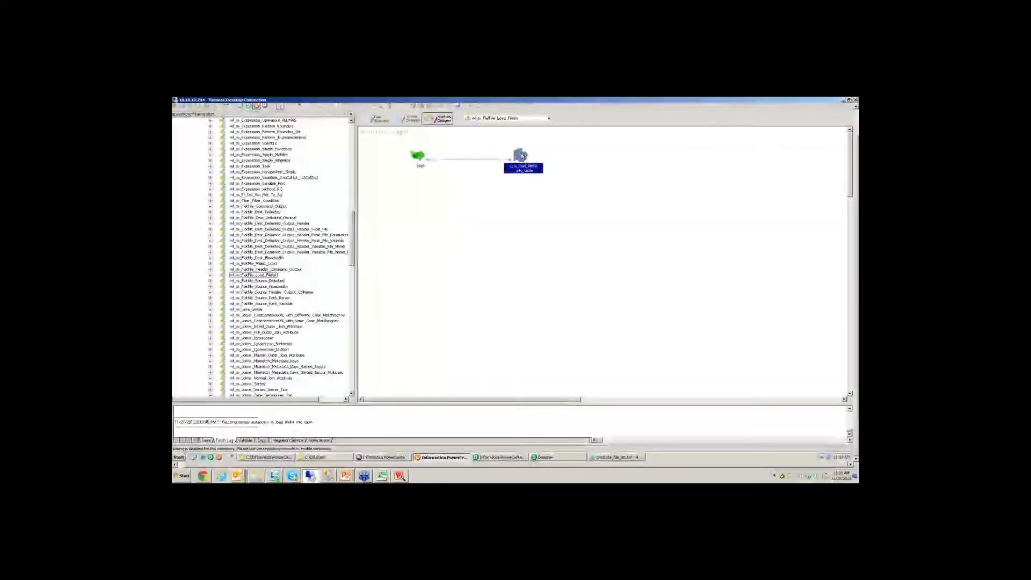
right_click(521, 156)
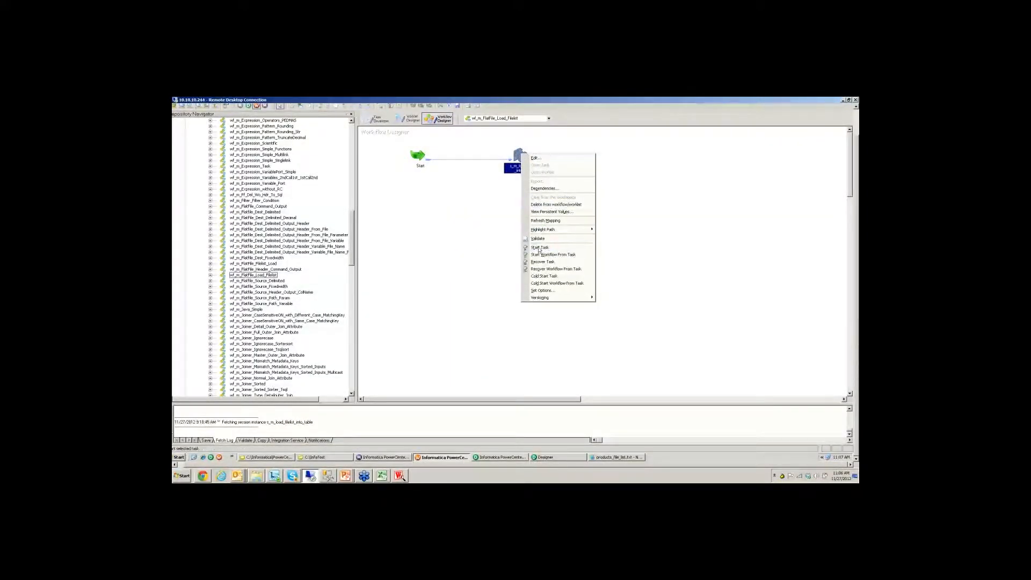
left_click(539, 248)
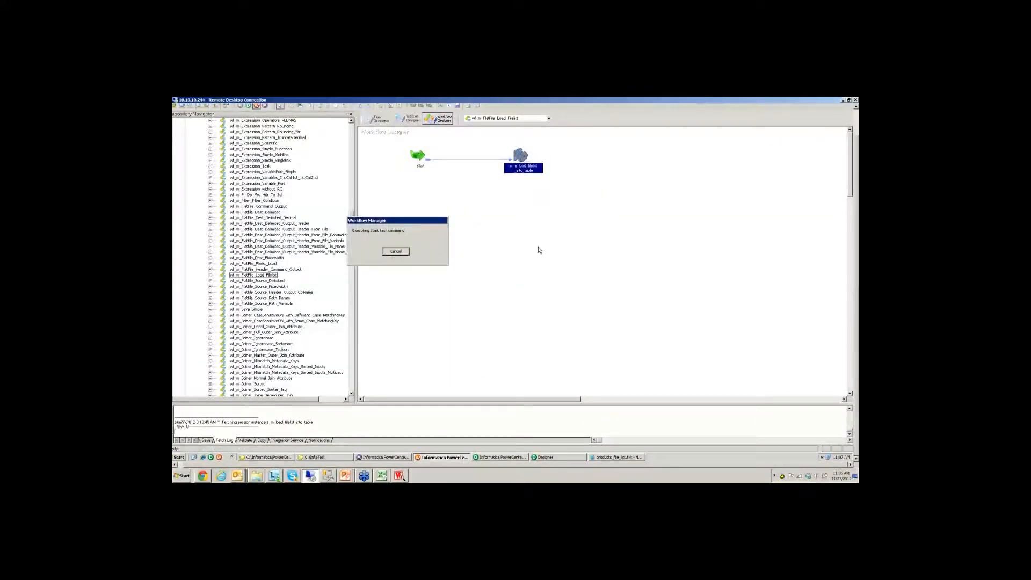
Switch to Workflow Monitor and examine the s_m_load_filelist_into_table run properties and the source qualifier's row statistics
left_click(370, 458)
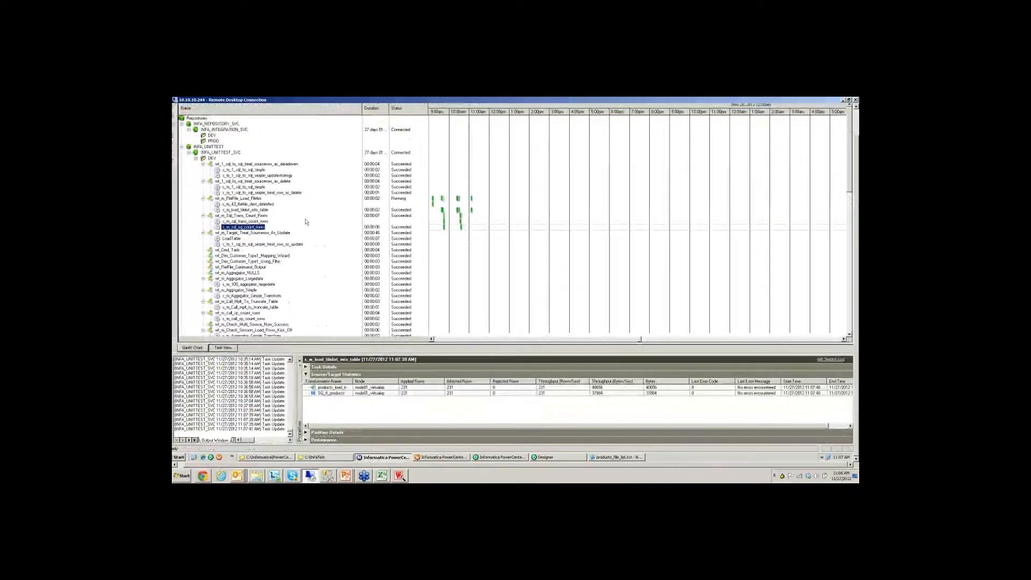
left_click(257, 210)
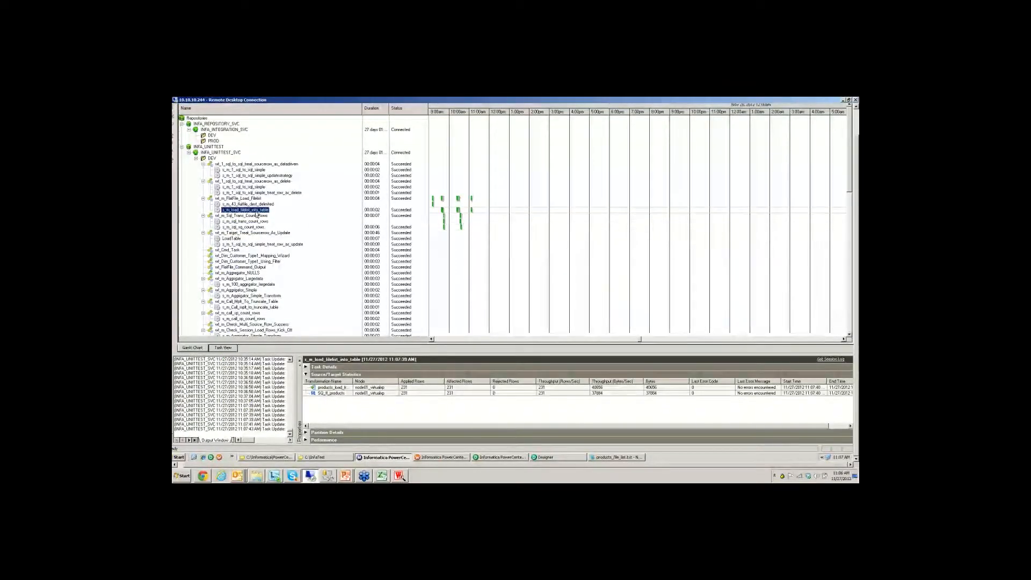
right_click(257, 211)
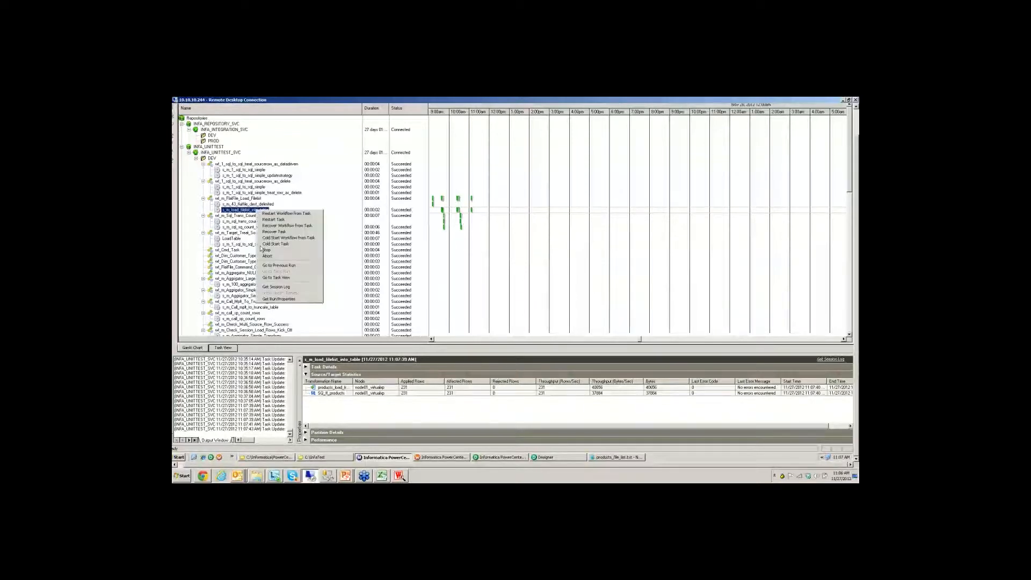
left_click(267, 298)
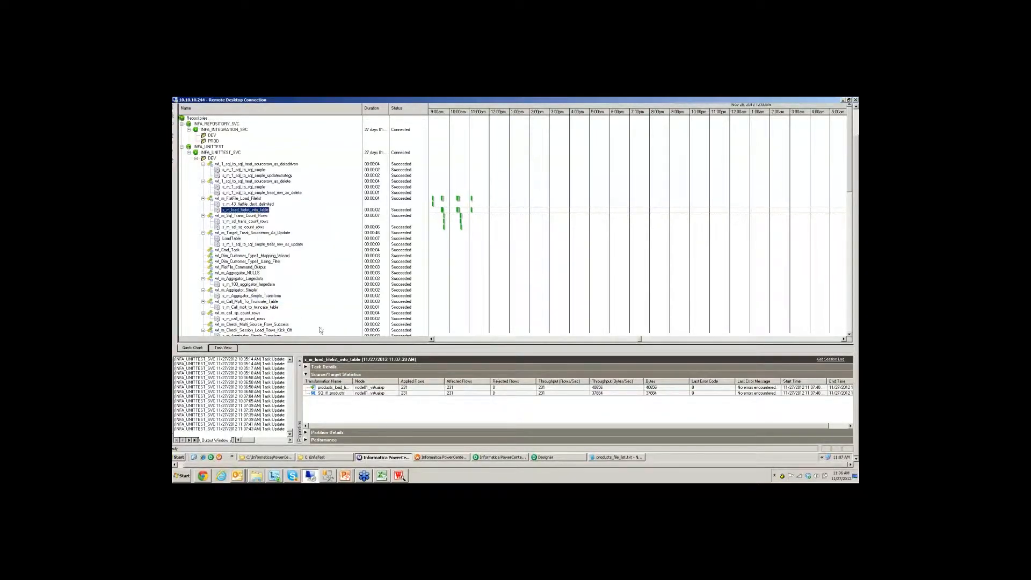
left_click(406, 394)
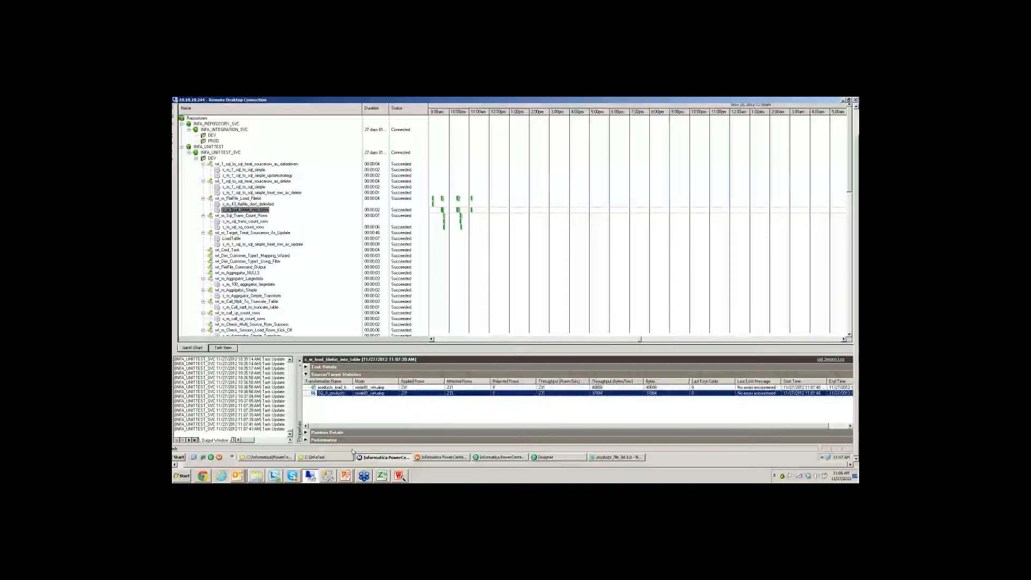
Return to the ss_test folder in Windows Explorer and point out the Products source files
left_click(285, 460)
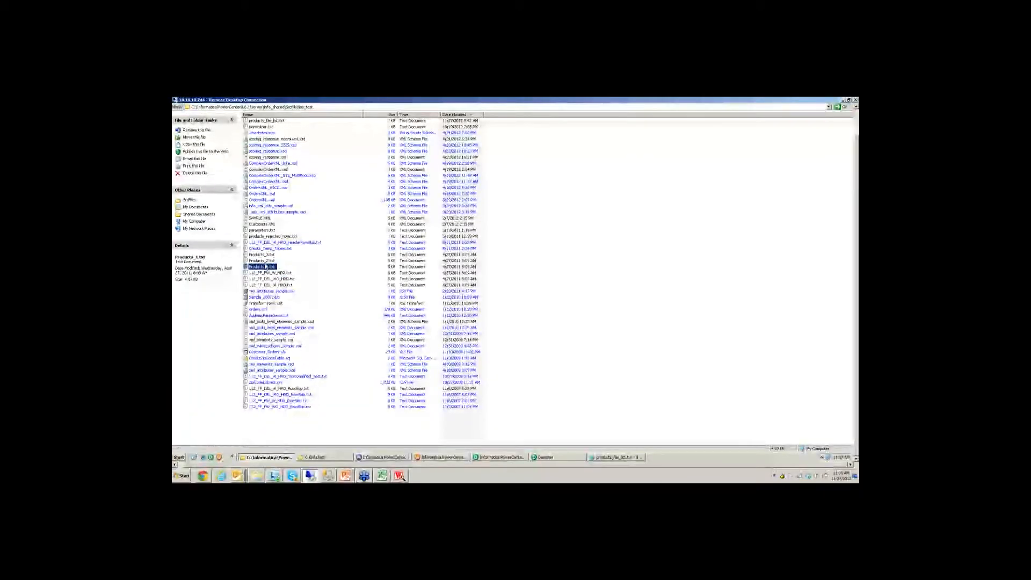
left_click(268, 260)
left_click(323, 268)
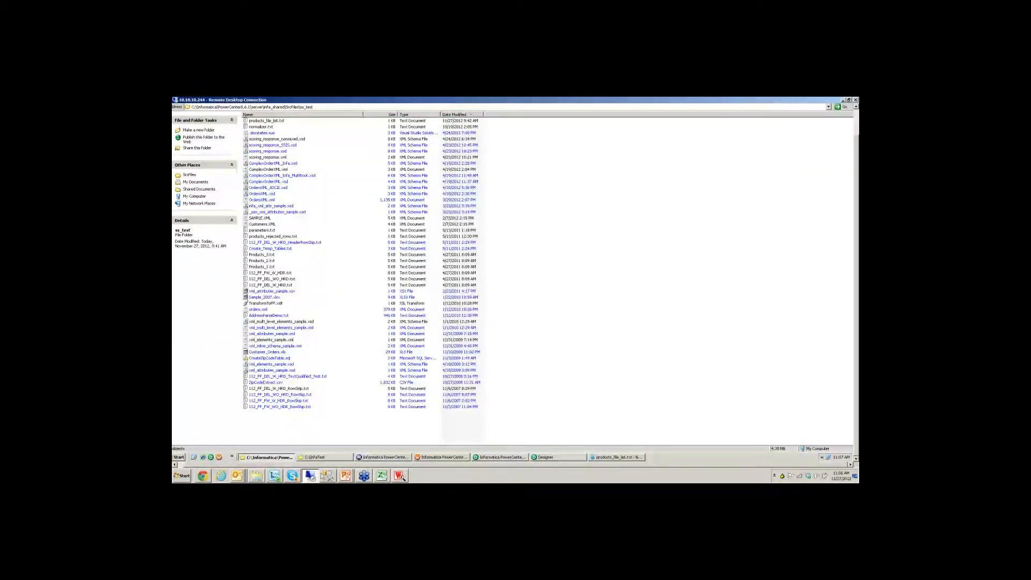
Switch to SQL Server Management Studio and run the query select * from products_load_from_filelist in the saved script
left_click(327, 475)
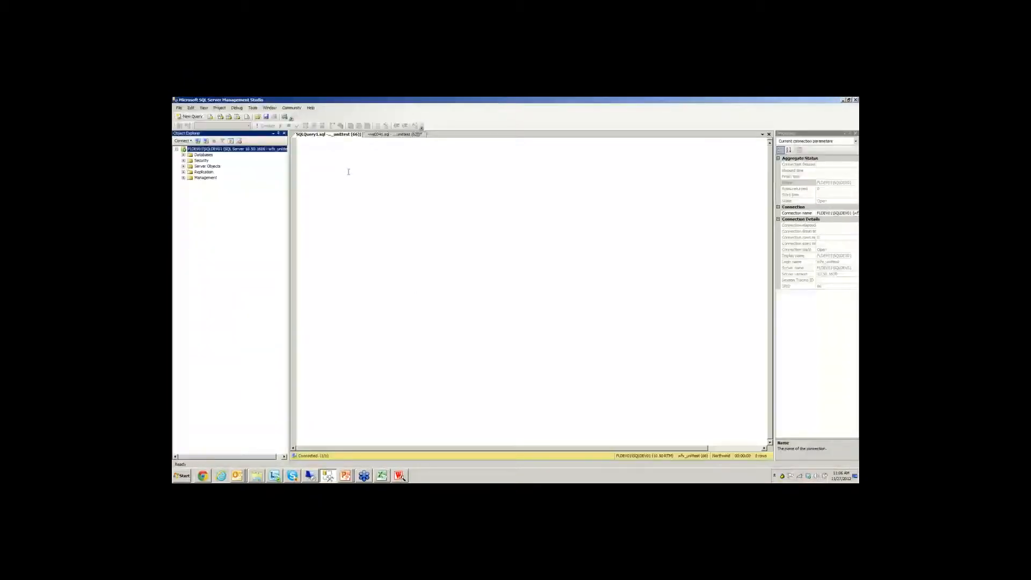
left_click(375, 135)
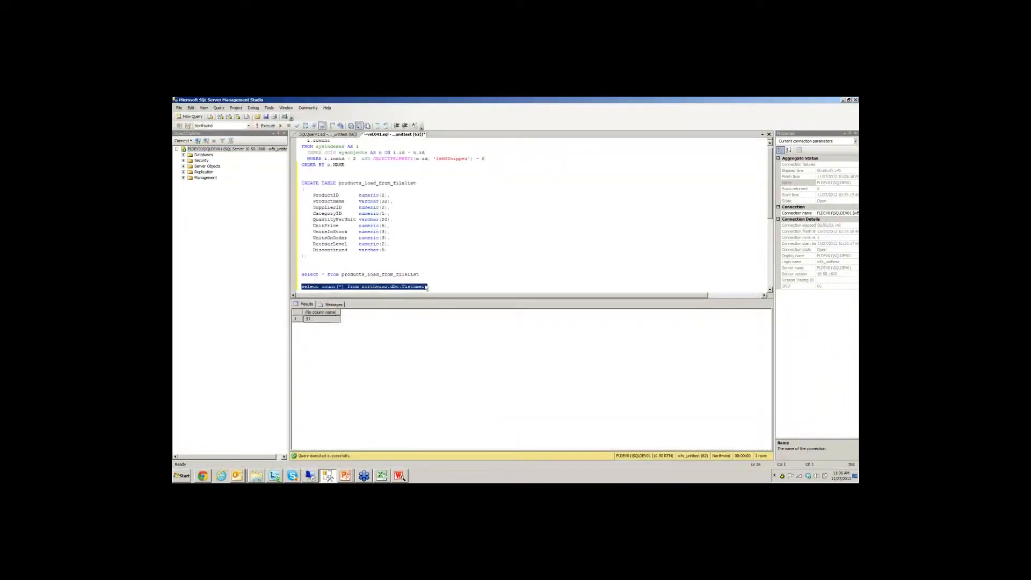
left_click(433, 287)
left_click_drag(423, 272, 293, 280)
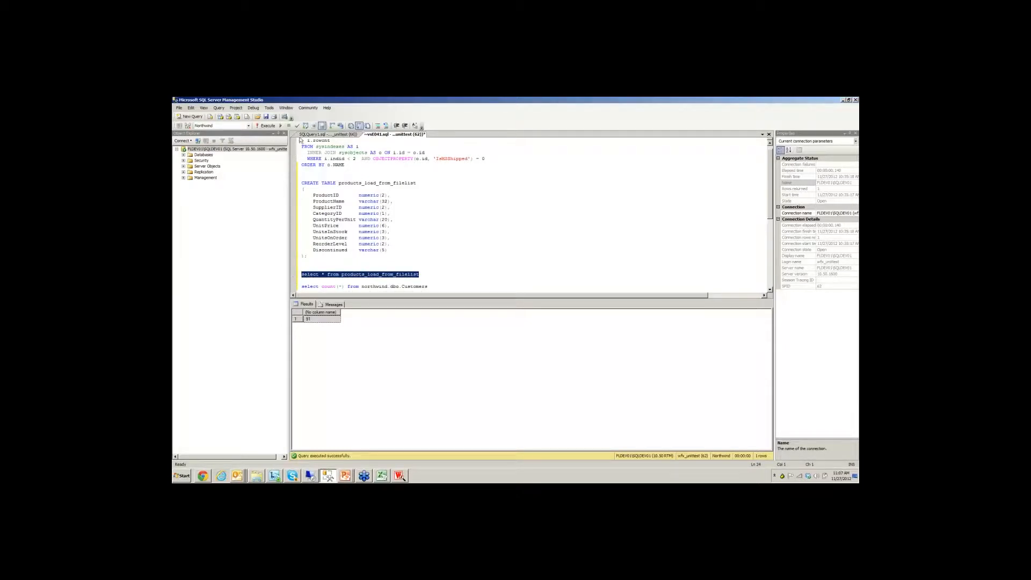
left_click(268, 125)
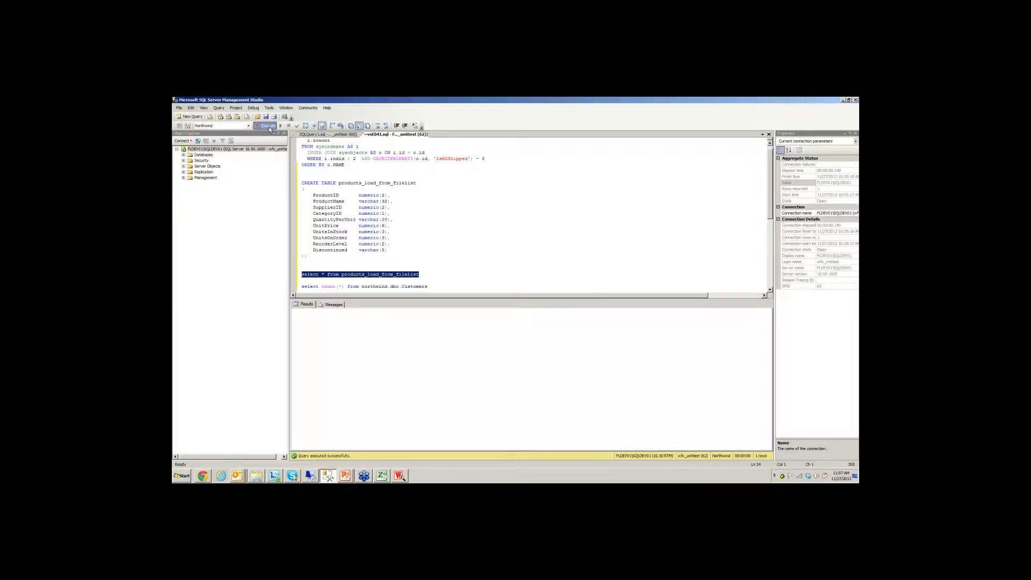
Qualify the table name in the products_load_from_filelist query with northwind.dbo. and select the whole statement
left_click(372, 268)
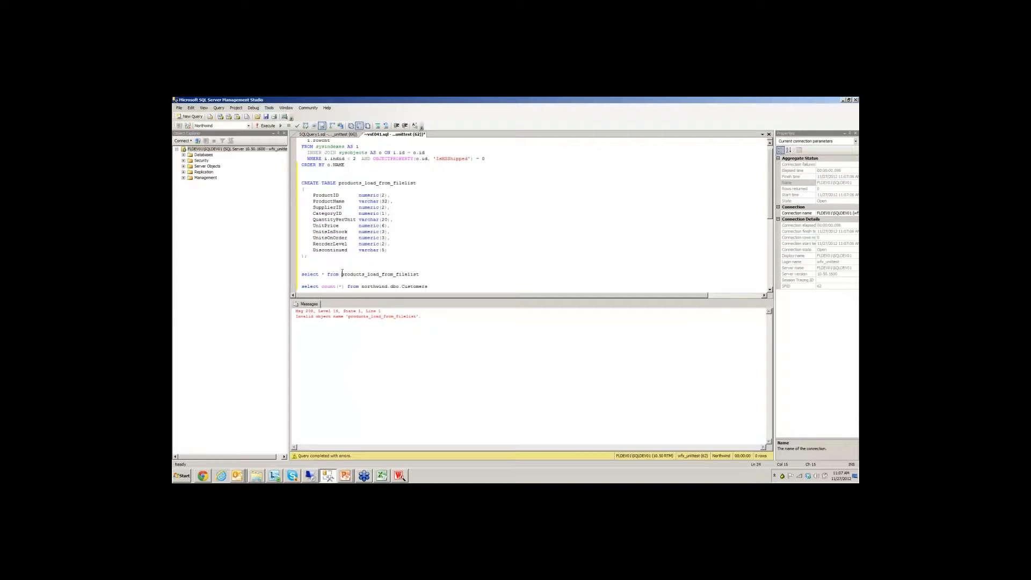
type("northwind.")
key("BackSpace")
key("BackSpace")
key("BackSpace")
type("ind.dbo.")
left_click_drag(470, 277, 302, 275)
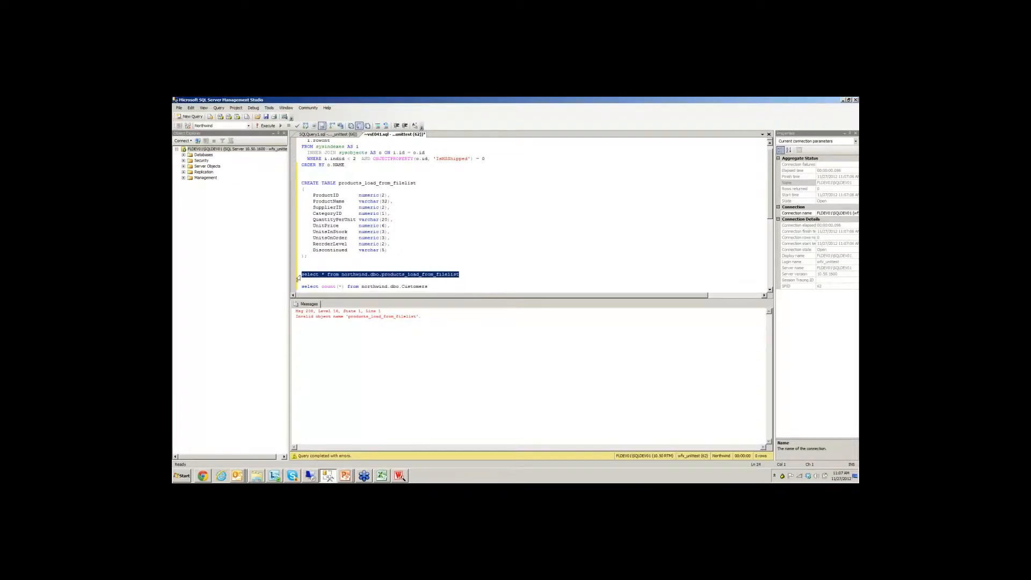
Set the query's database to WFX_InfaResults and run the selected statement
left_click(249, 125)
left_click_drag(260, 138, 258, 181)
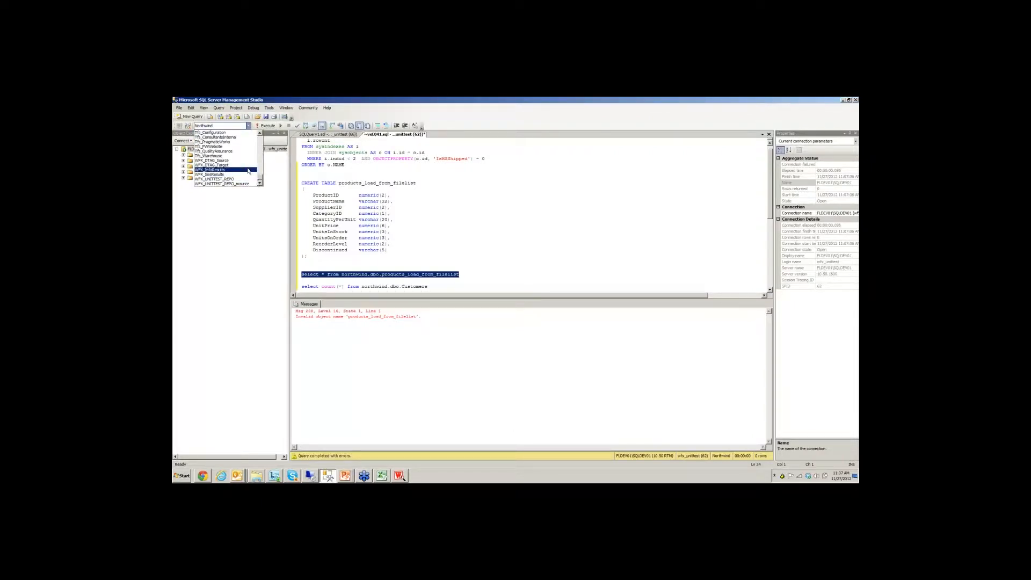
left_click(246, 171)
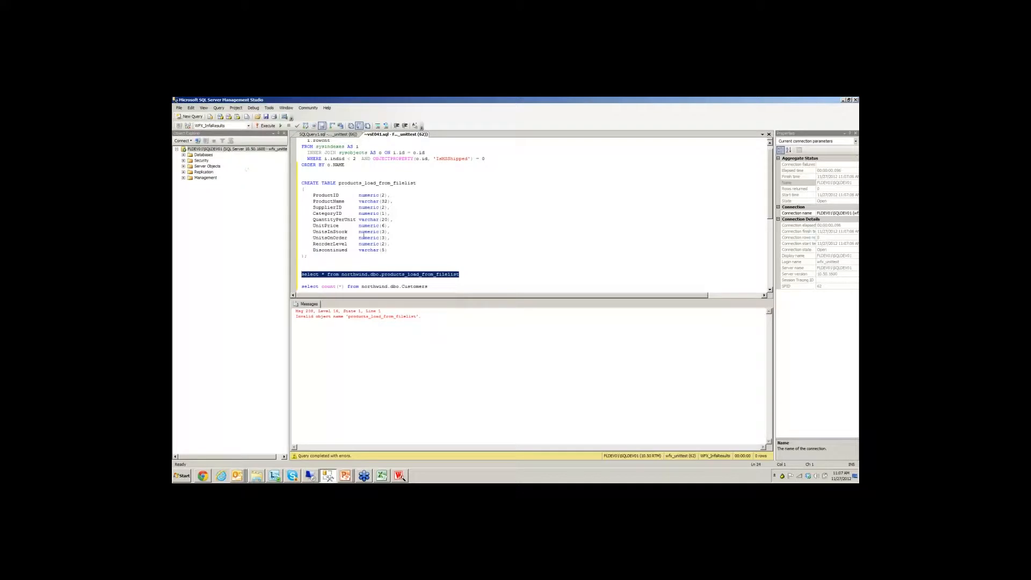
left_click(267, 126)
Remove the northwind.dbo. prefix from the query and run select * from products_load_from_filelist again
left_click(371, 244)
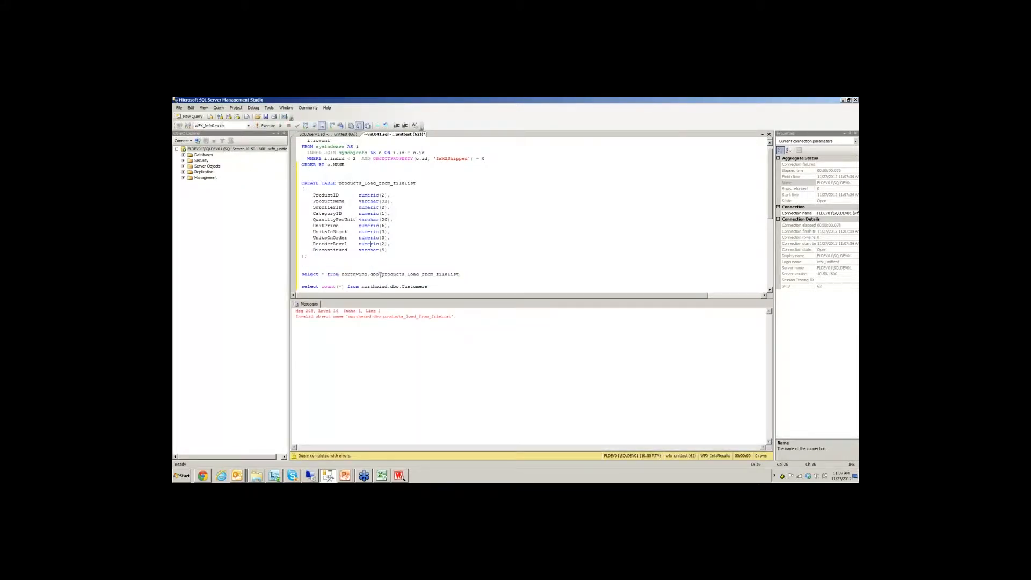
left_click_drag(382, 274, 342, 275)
key("Delete")
left_click_drag(425, 275, 302, 268)
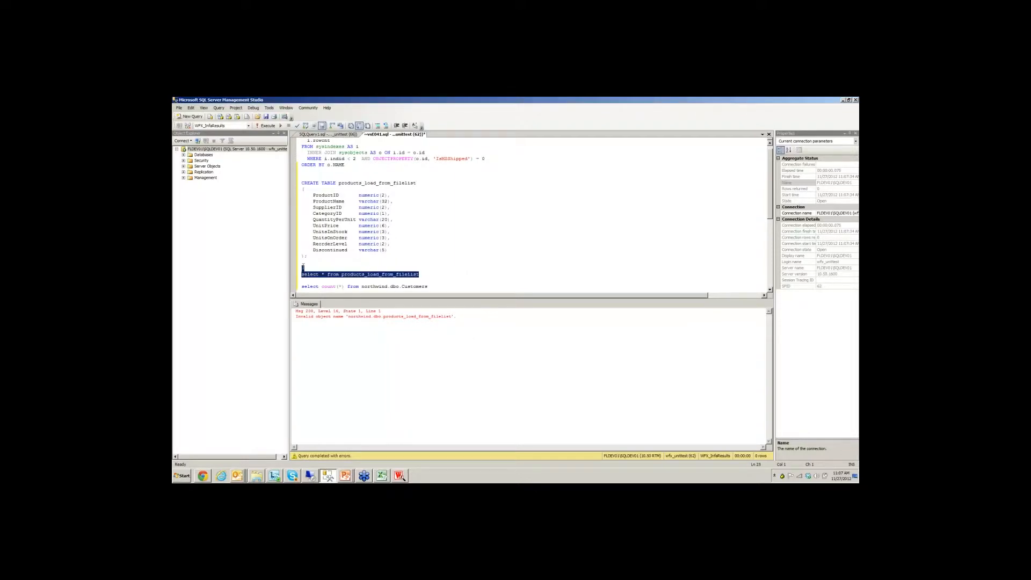
left_click(267, 125)
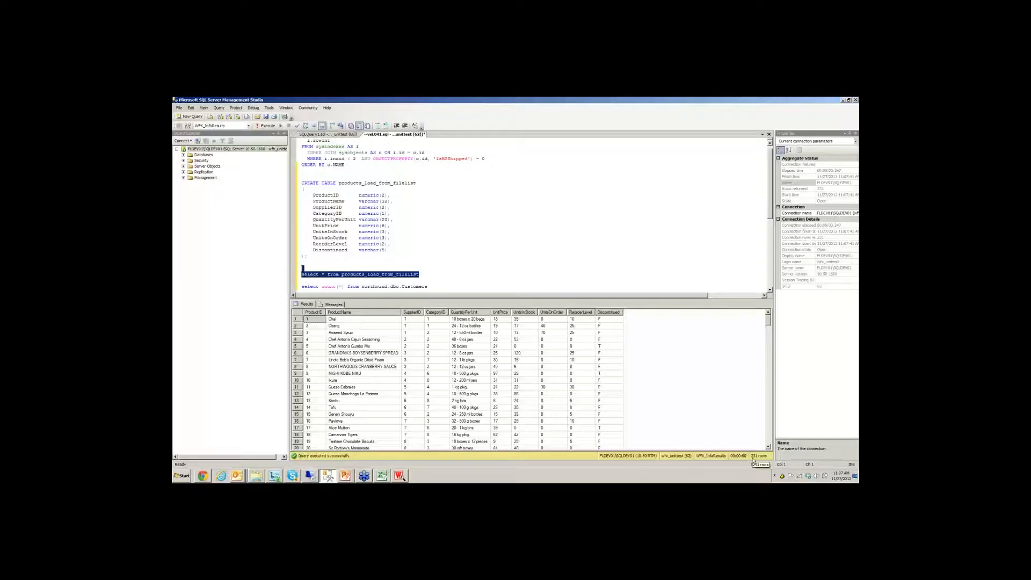
Go through the returned product rows down to the last one to check the data from all the files
left_click(382, 414)
scroll(385, 420, "down", 4)
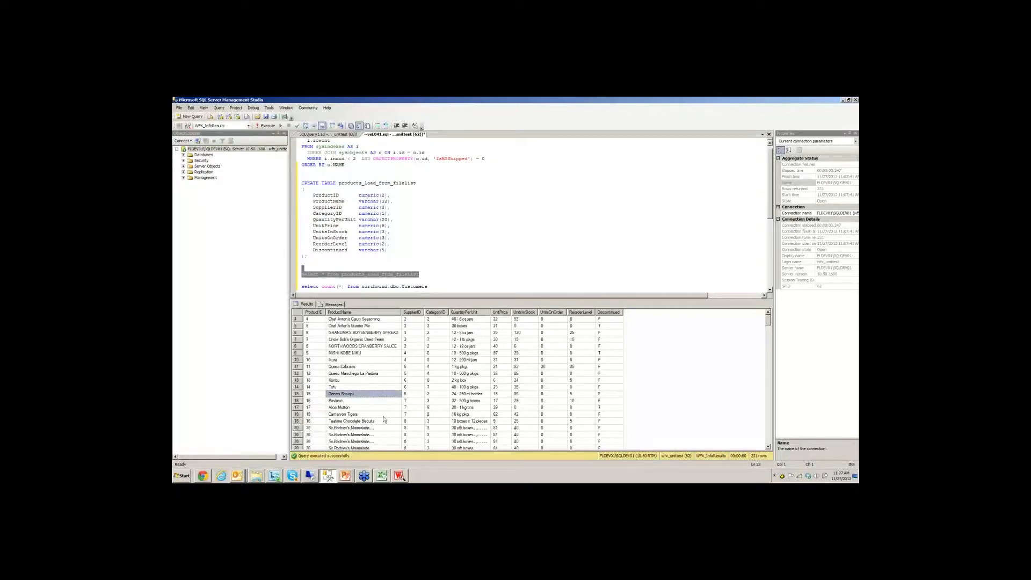
scroll(384, 420, "down", 20)
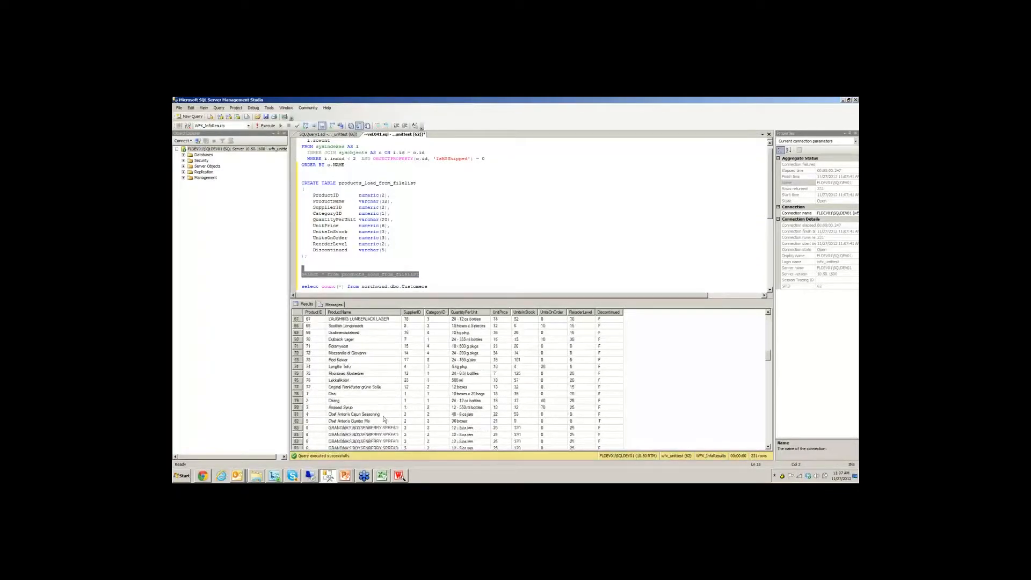
scroll(384, 420, "down", 20)
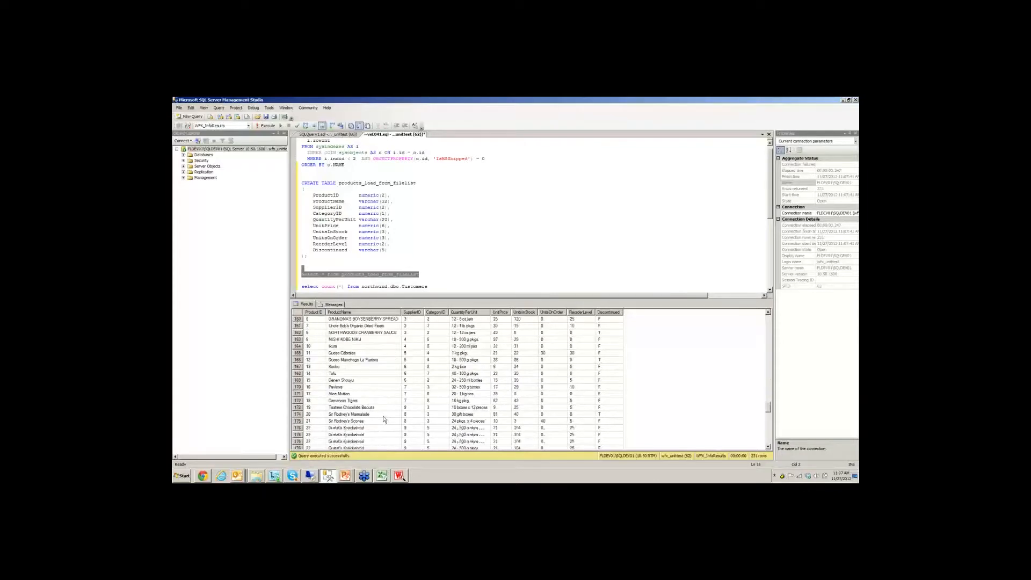
scroll(384, 419, "down", 7)
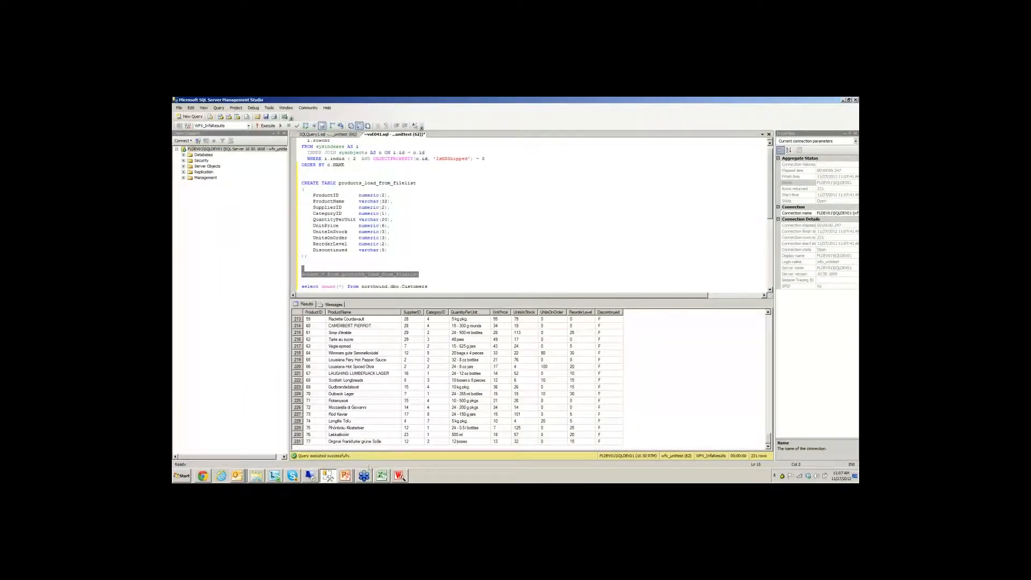
Switch to the Designer mapping m_load_filelist_into_table, review its flow and slightly enlarge the products_load_from_filelist target's box
left_click(310, 476)
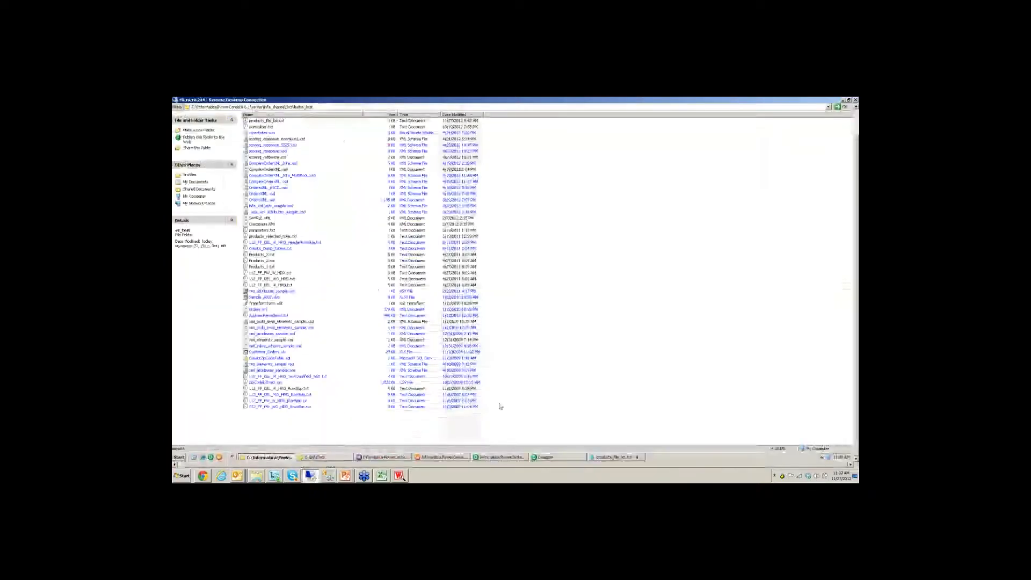
left_click(486, 457)
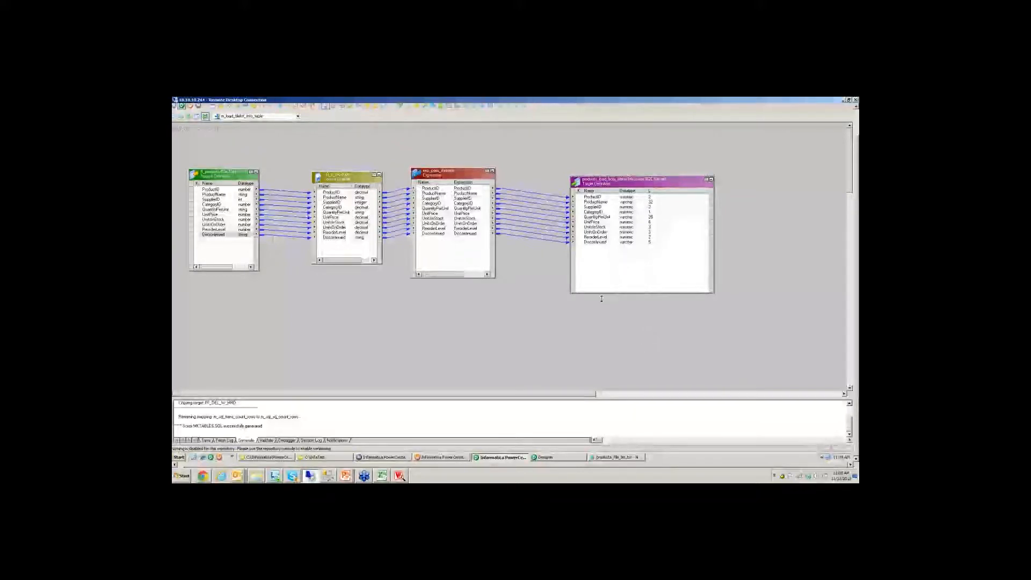
left_click_drag(602, 294, 602, 299)
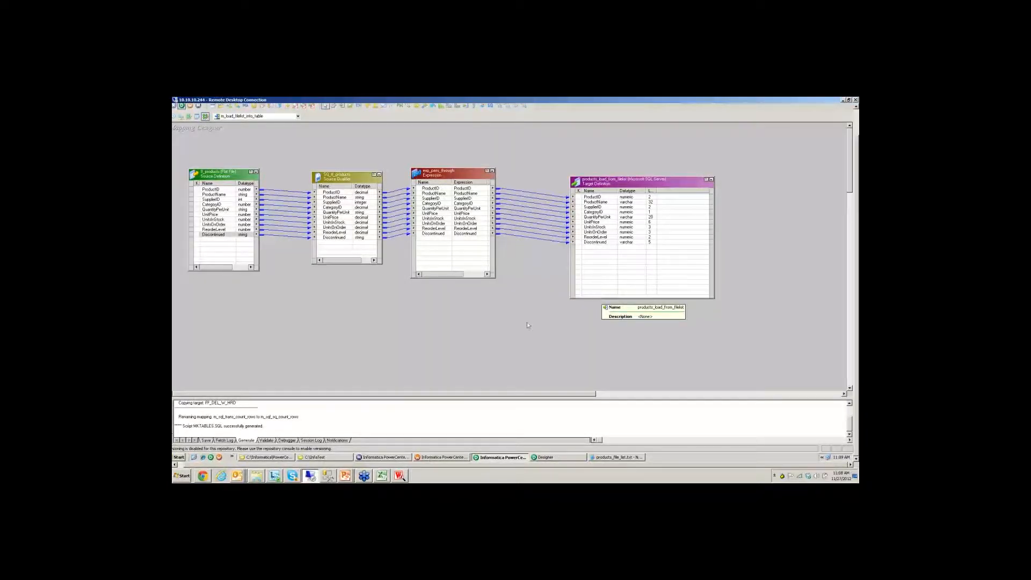
Switch to Workflow Manager and open the mapping settings of the s_m_load_filelist_into_table session task
left_click(437, 458)
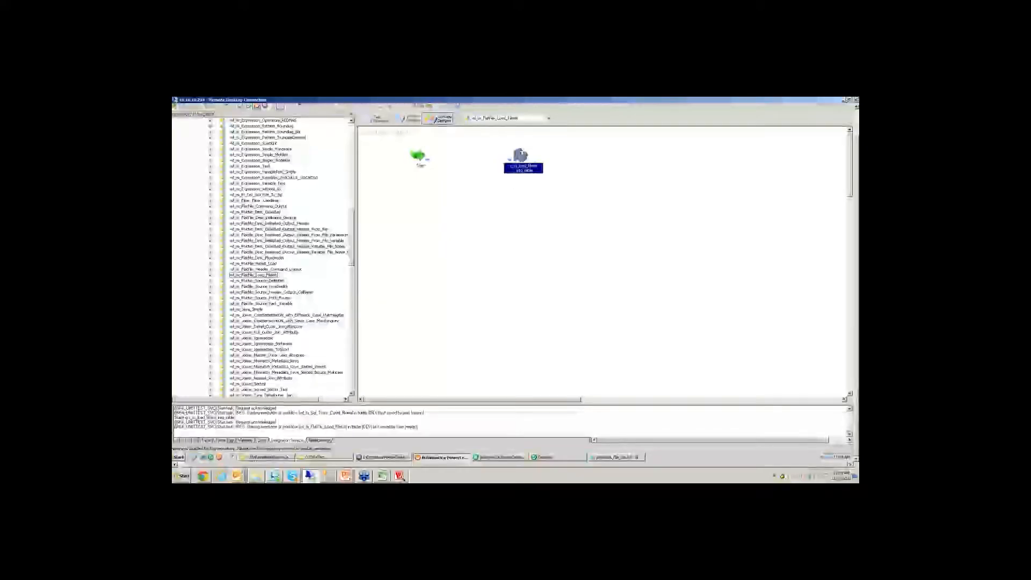
double_click(520, 155)
left_click(338, 113)
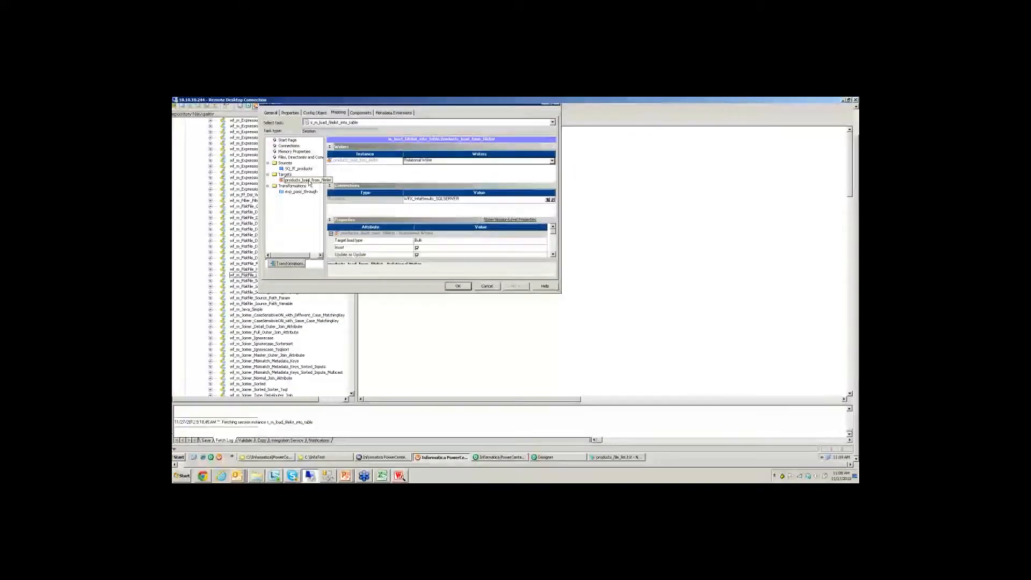
Open products_file_list.txt from the ss_test folder, review its listed file paths, and close it
left_click(275, 457)
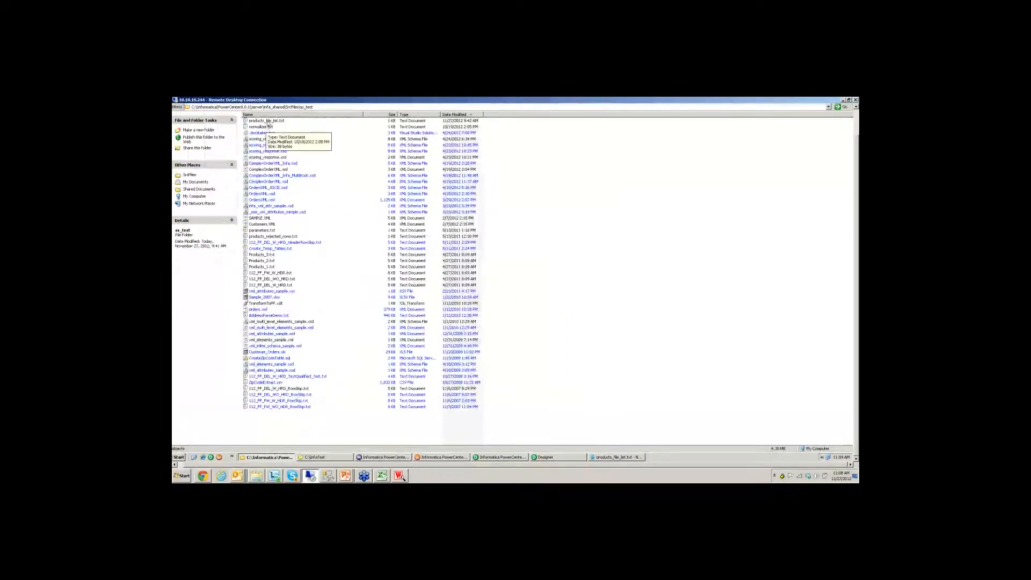
double_click(266, 121)
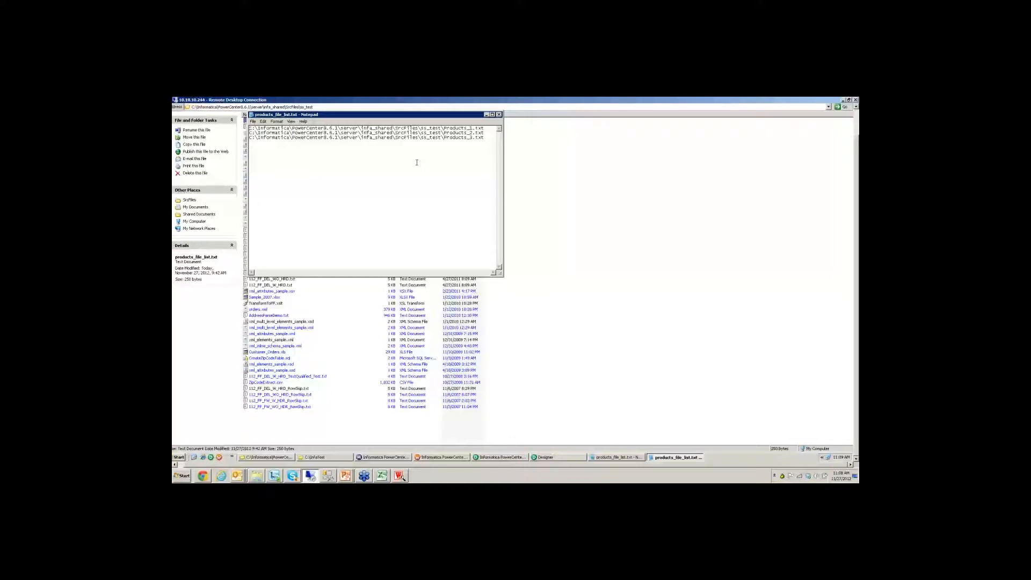
left_click(499, 115)
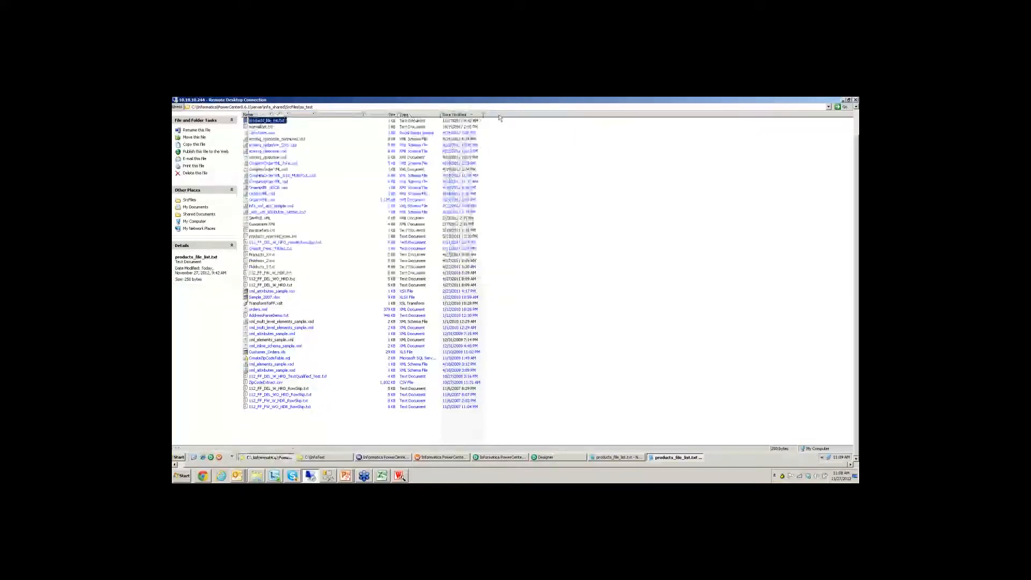
Close the session task's properties in Workflow Manager and switch to the FileLooping.dtsx package in Visual Studio
left_click(428, 457)
left_click(458, 286)
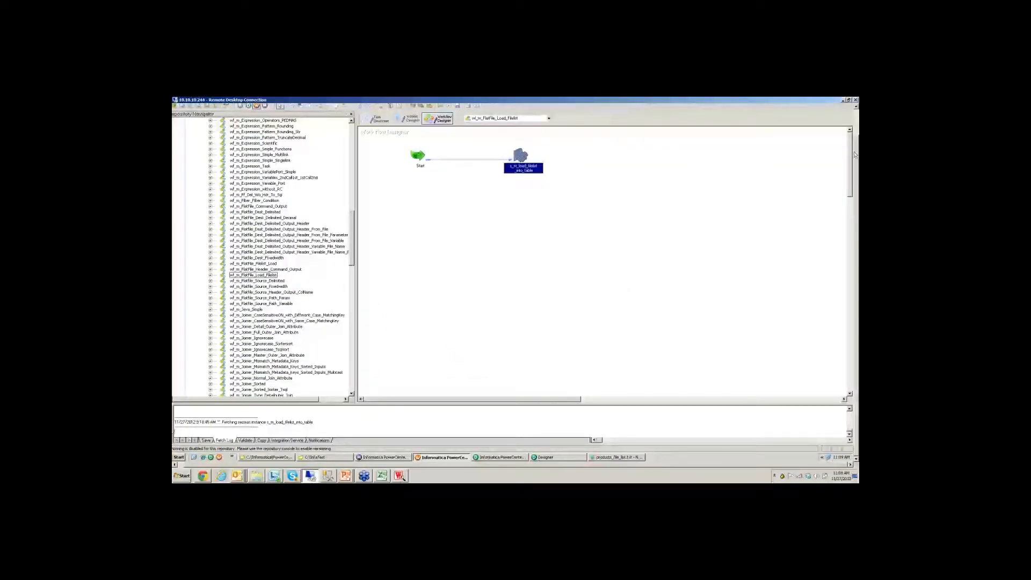
left_click(854, 113)
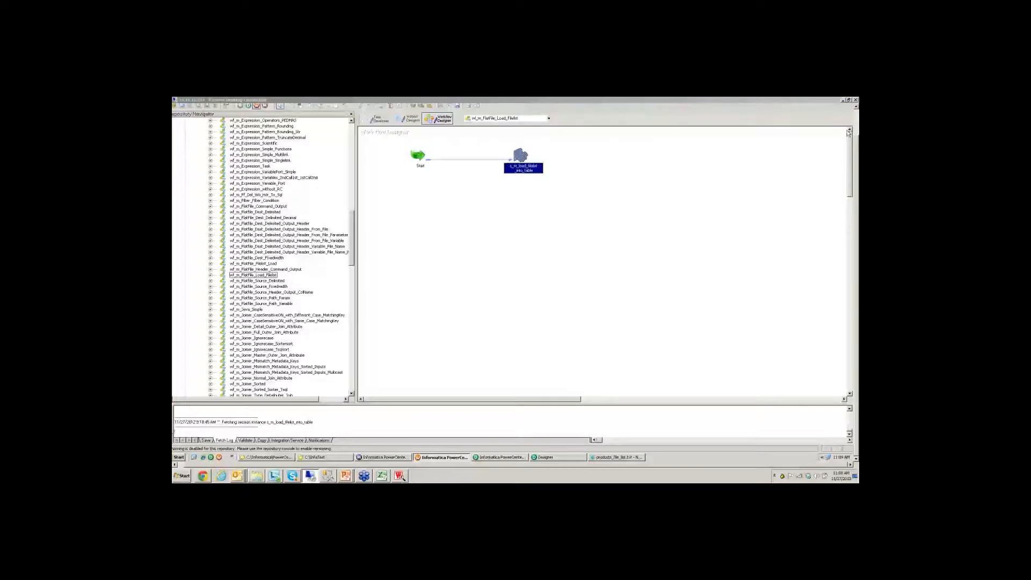
left_click(808, 137)
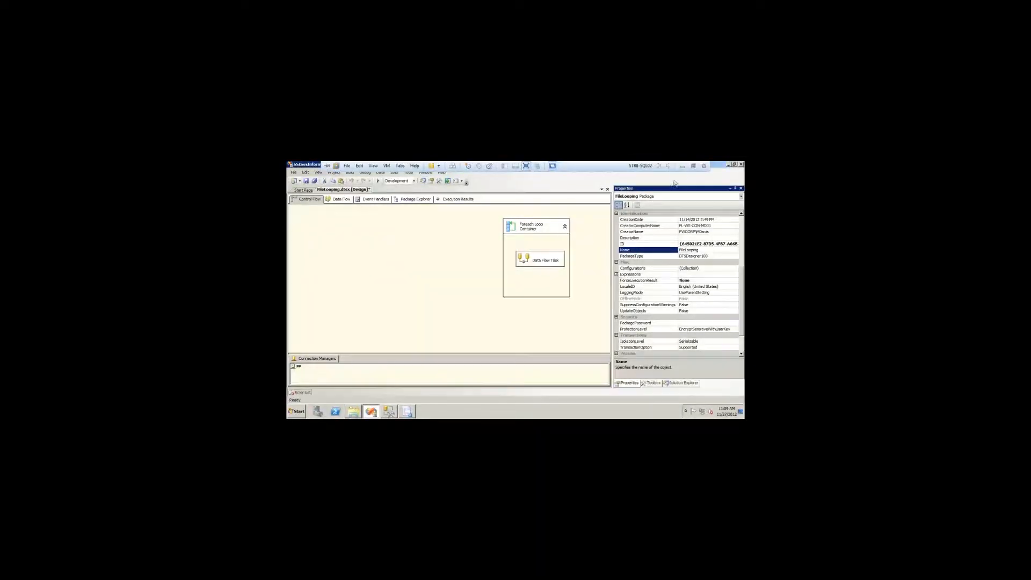
Move the Foreach Loop Container further left on the control flow canvas and point out its Toolbox item
left_click_drag(528, 232, 478, 260)
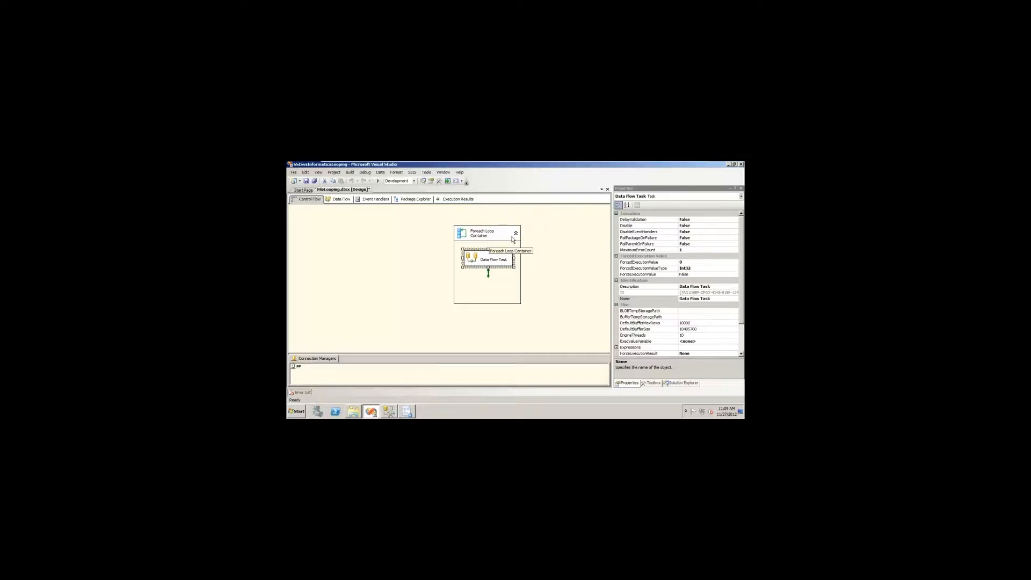
left_click(477, 236)
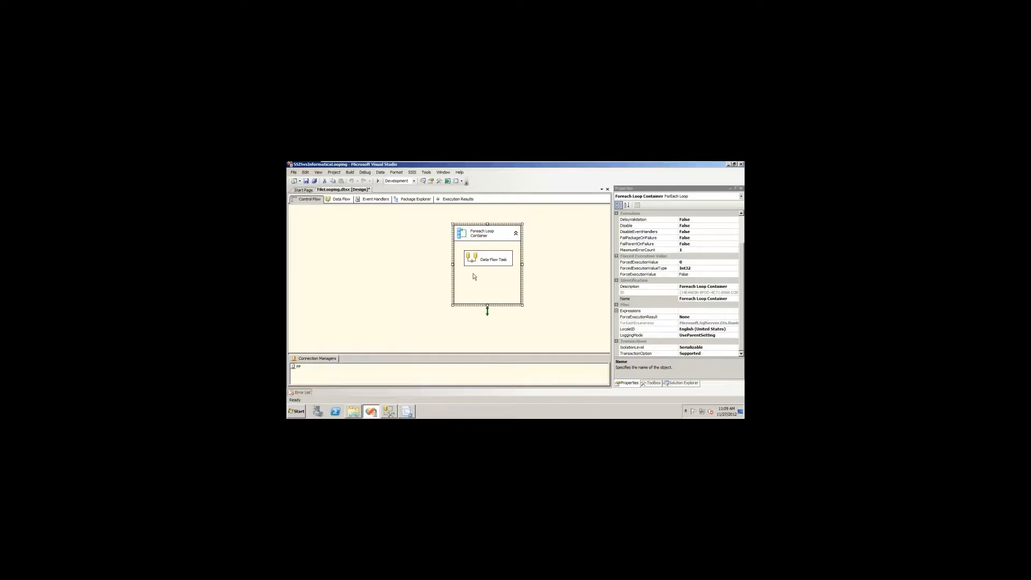
left_click(651, 384)
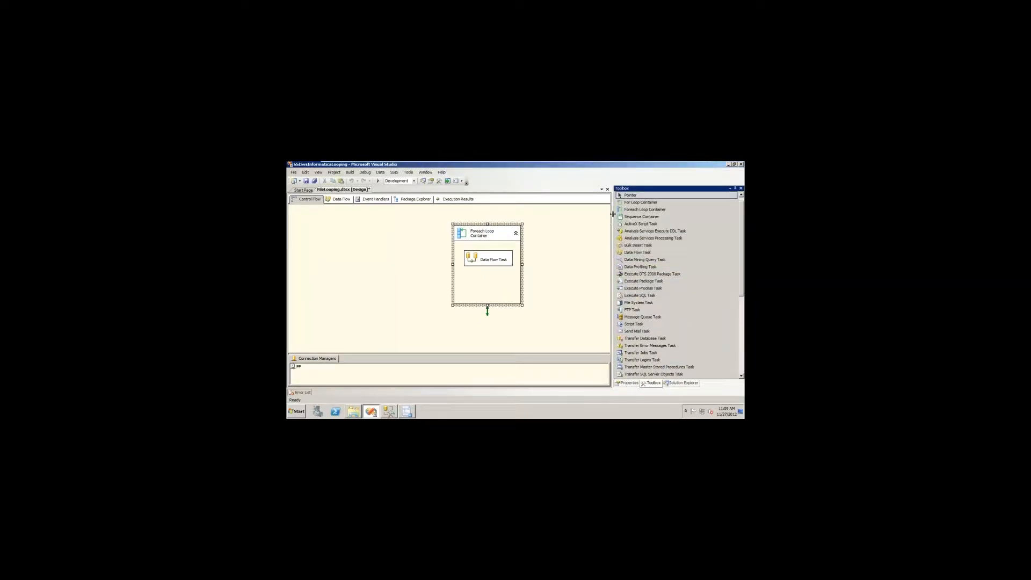
left_click(582, 228)
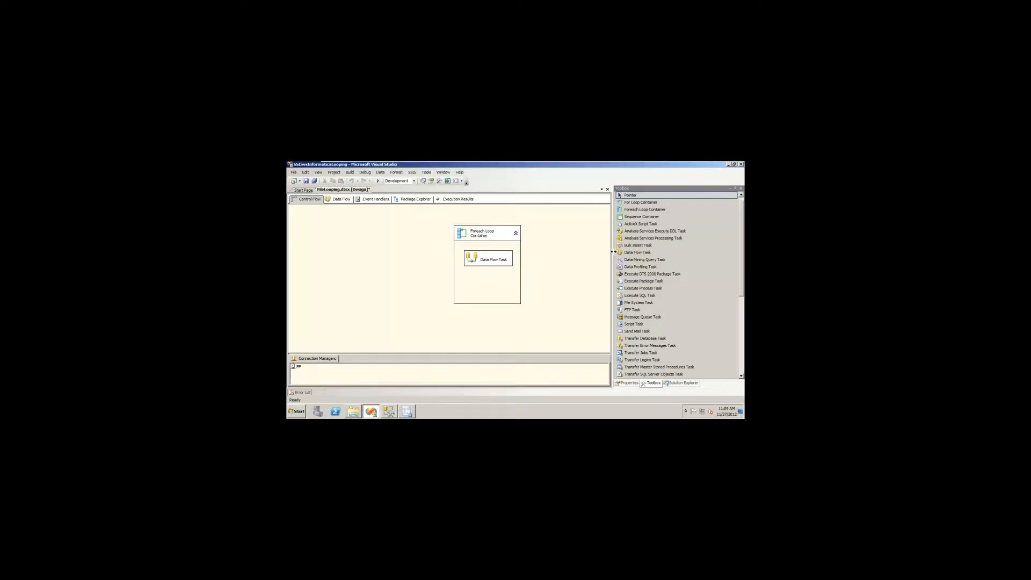
left_click_drag(644, 209, 560, 349)
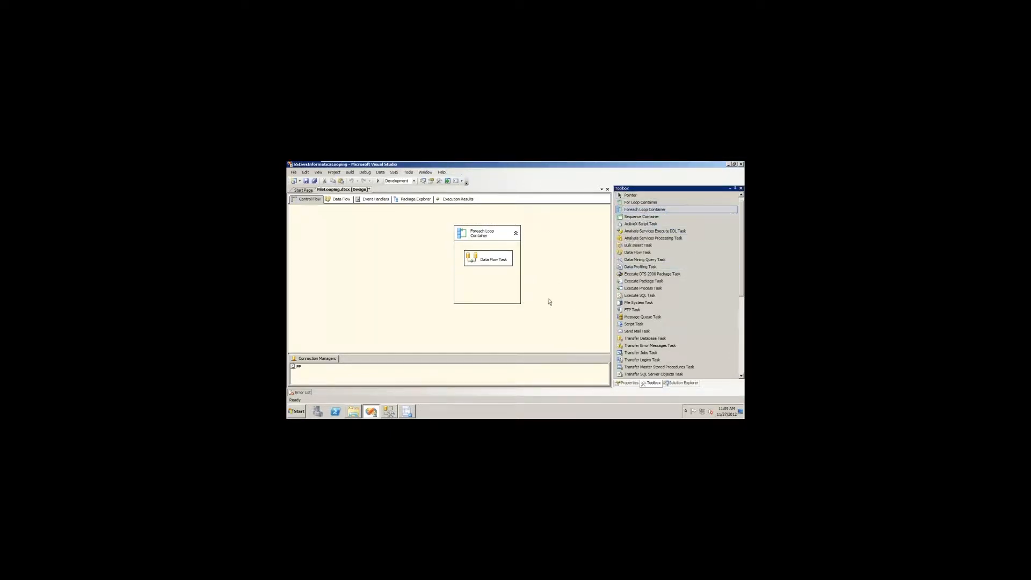
Open the Foreach Loop Container's editor and examine its general and Collection settings, including the folder selection
double_click(478, 232)
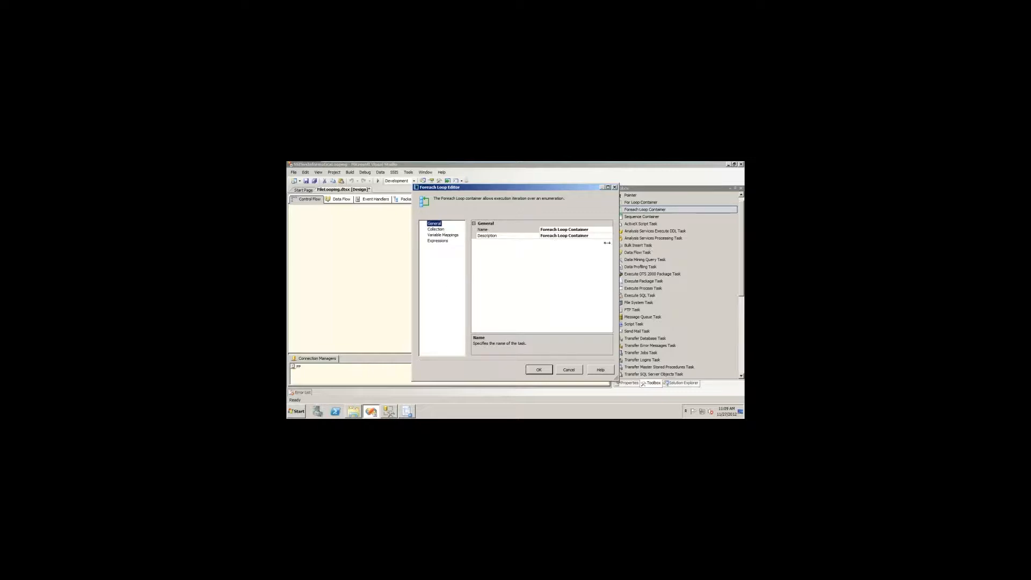
left_click(572, 237)
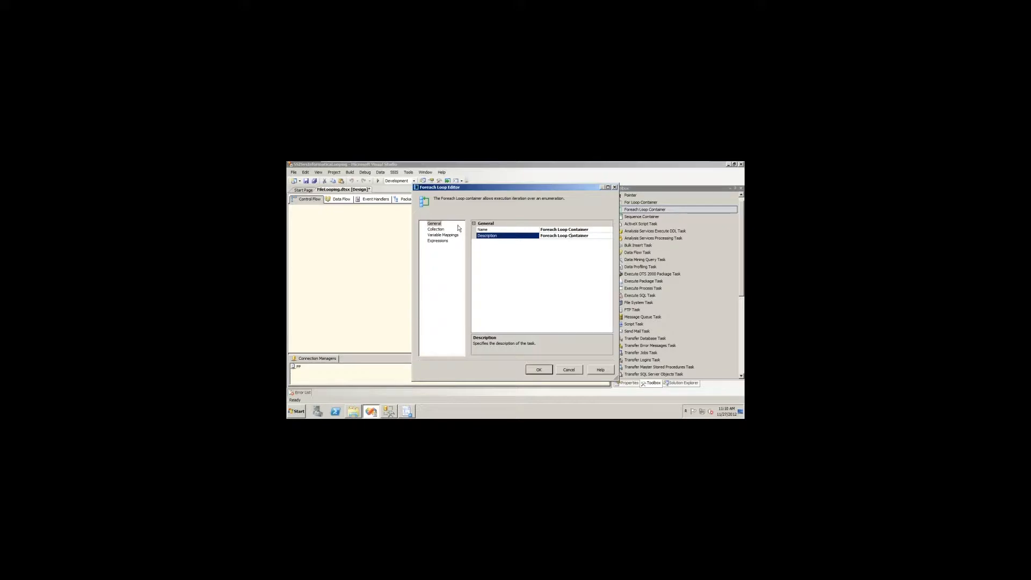
left_click(435, 230)
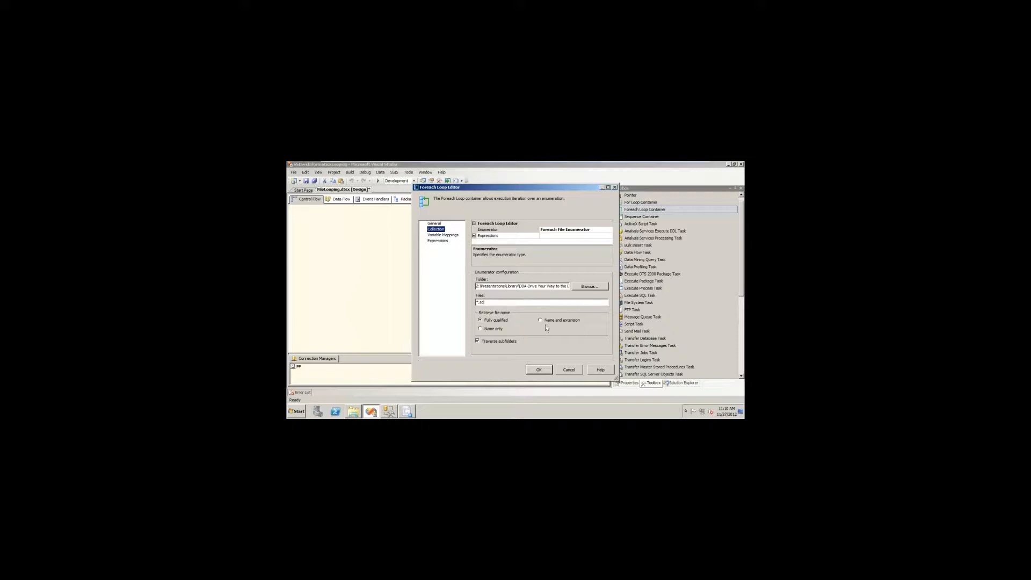
left_click(575, 286)
left_click(558, 332)
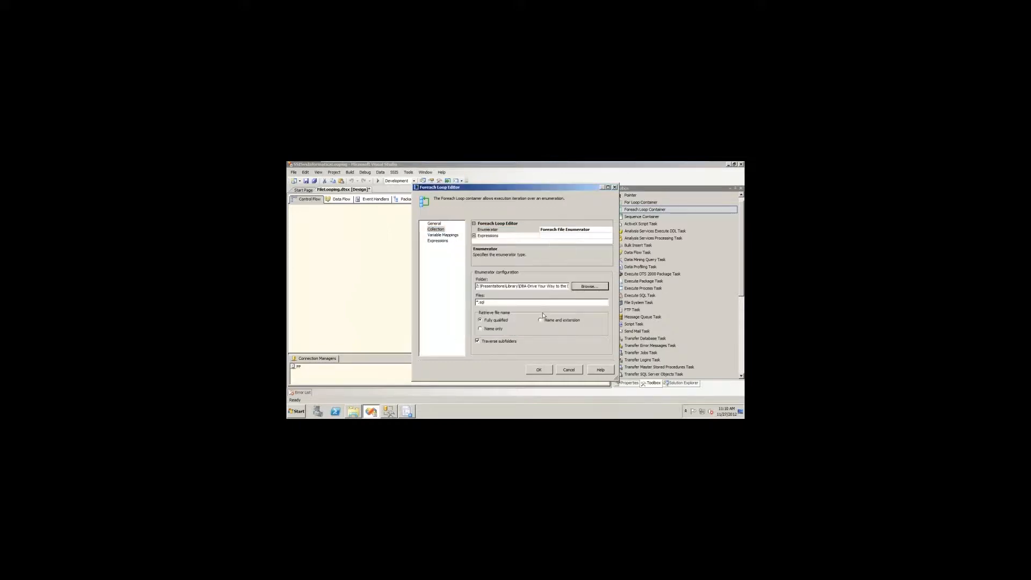
Check the loop collection's folder path and available enumerator types, keeping Foreach File Enumerator selected
double_click(565, 285)
left_click(514, 286)
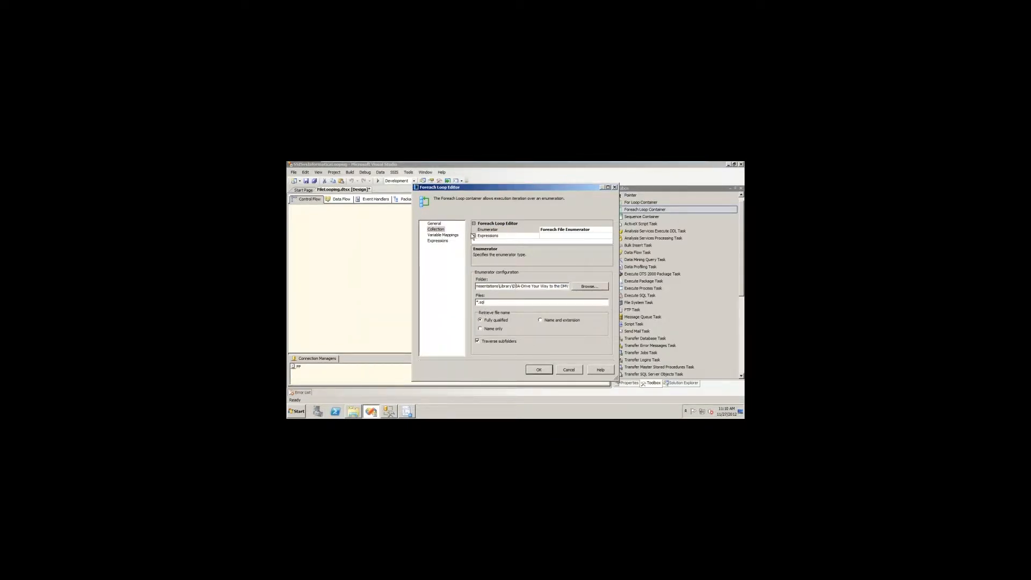
left_click(554, 231)
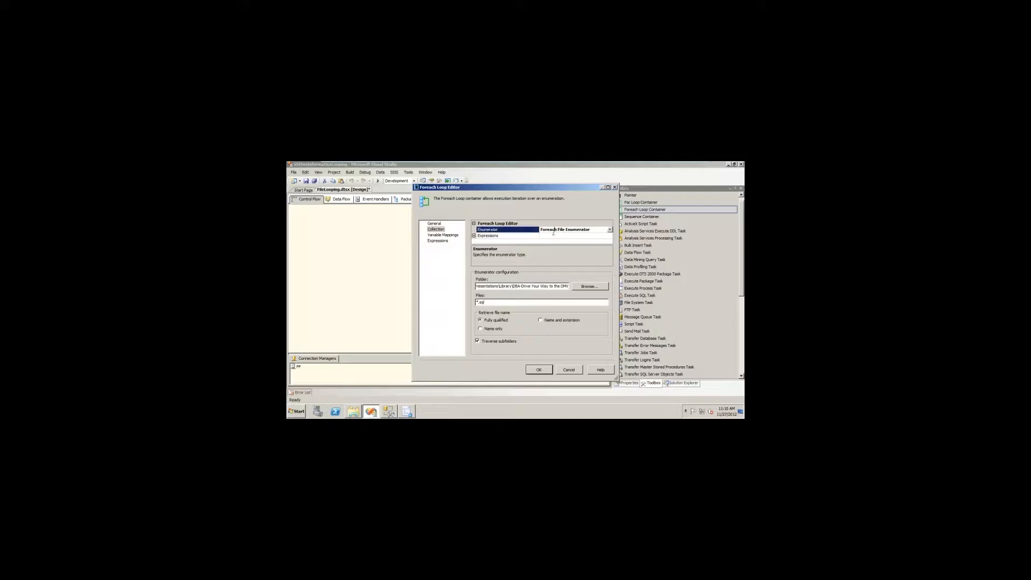
left_click(610, 230)
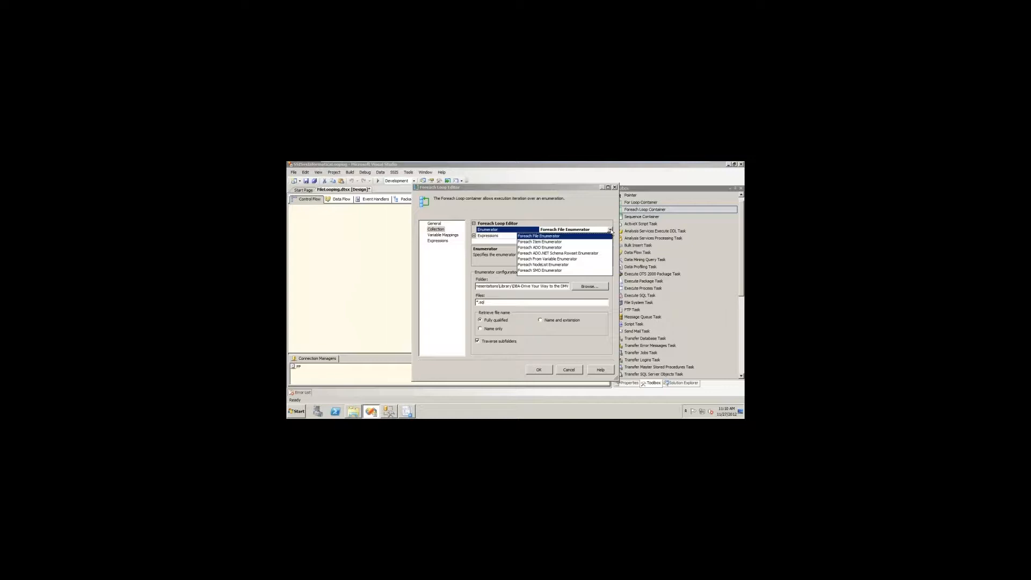
left_click(539, 236)
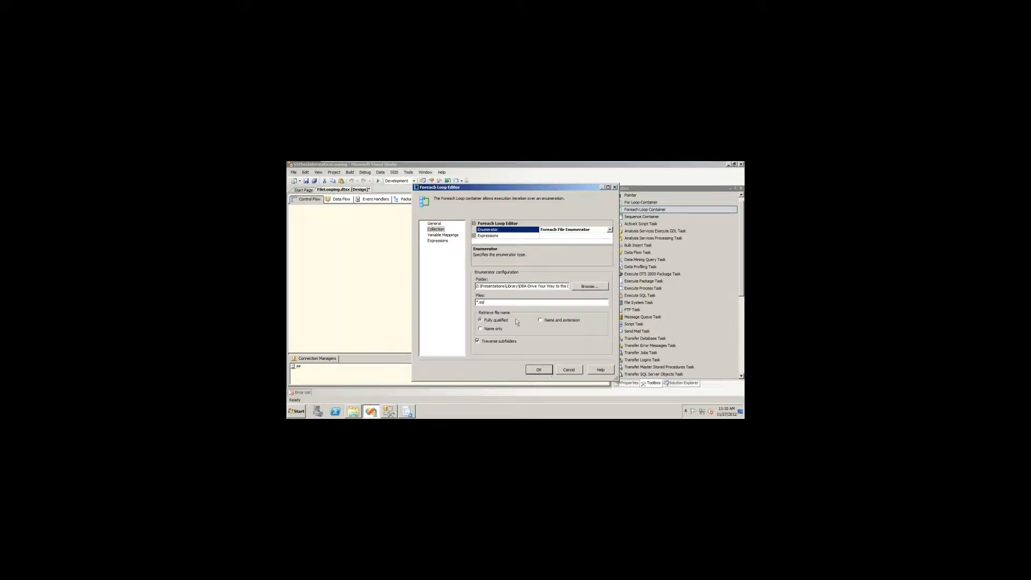
Review the collection's folder path and file filter, and set file name retrieval to Name and extension
left_click_drag(493, 286, 570, 287)
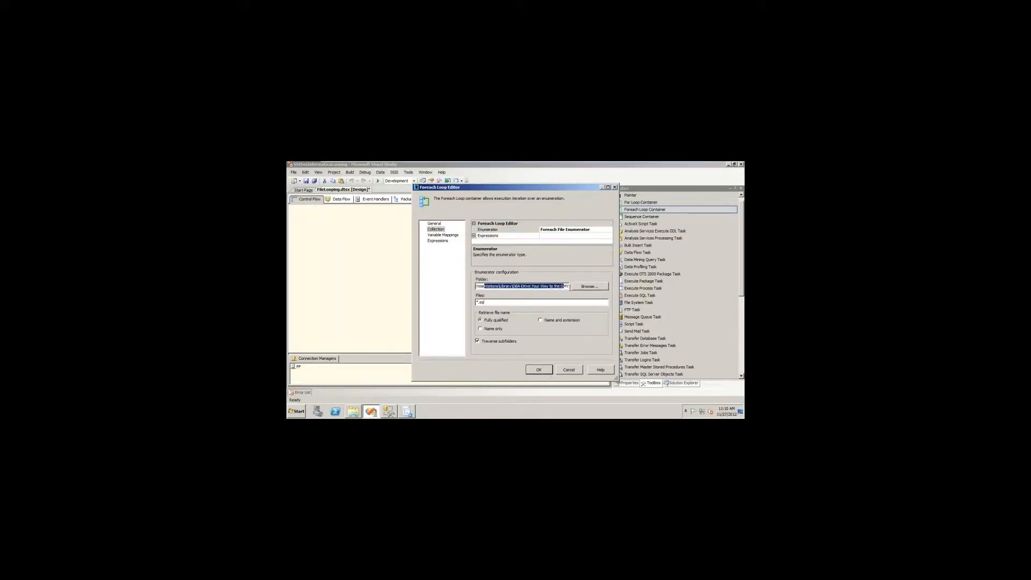
left_click(486, 302)
key("shift+Home")
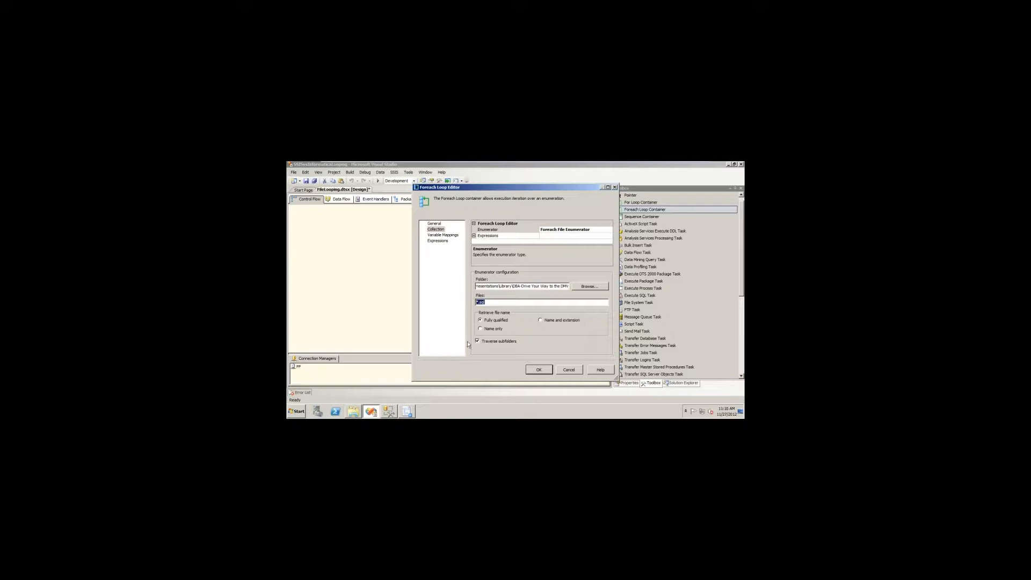
left_click(492, 329)
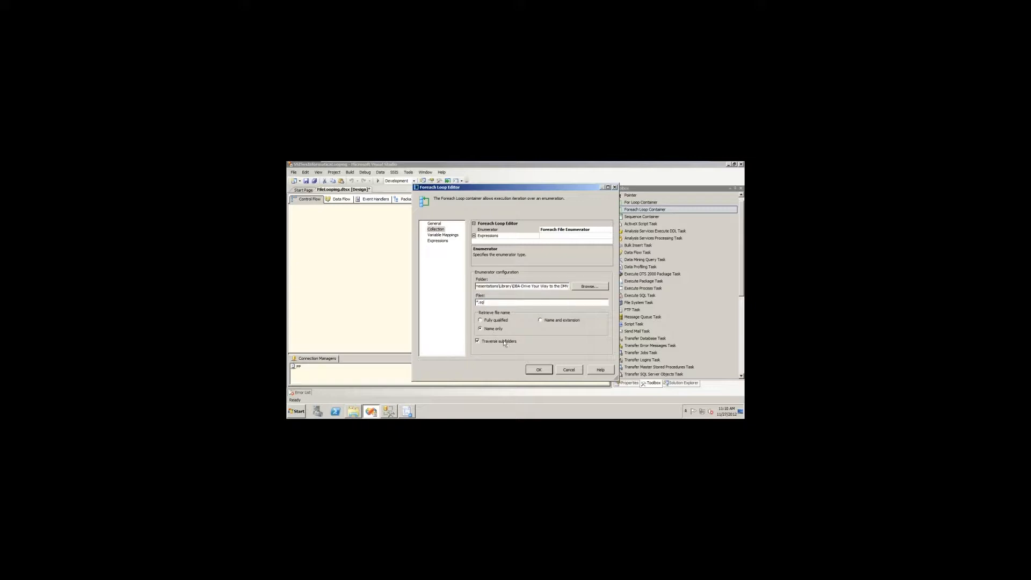
left_click(562, 321)
left_click(514, 343)
Review the file name variable's mapping in the Foreach Loop Container and accept the loop settings
left_click(449, 236)
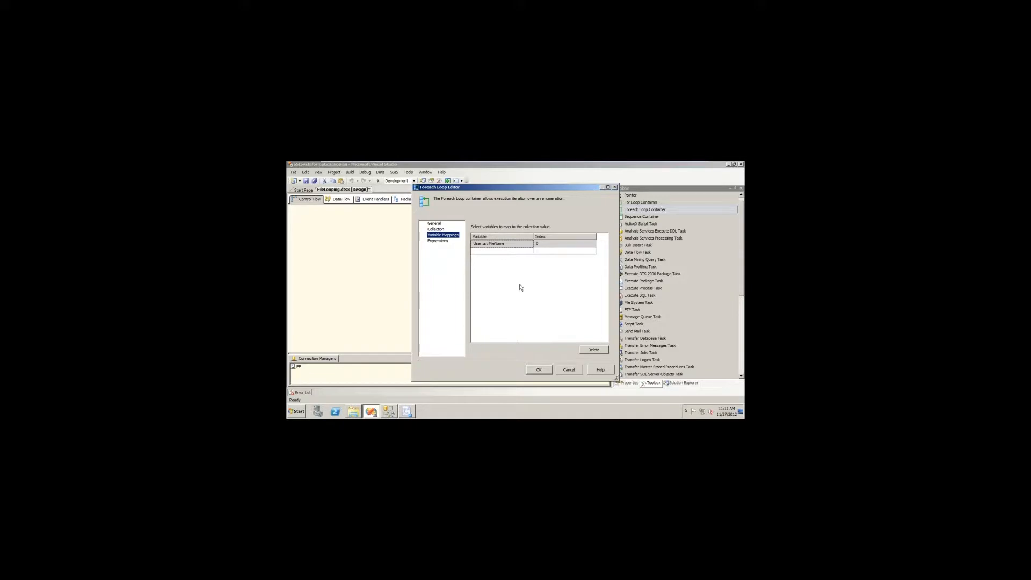
left_click(481, 245)
left_click(526, 251)
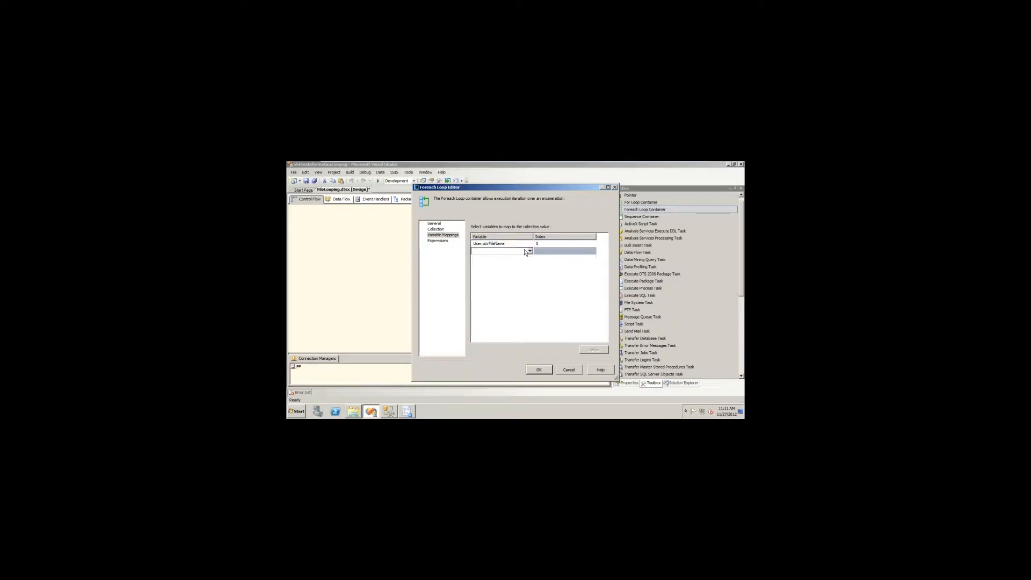
left_click(530, 251)
left_click(518, 249)
left_click(543, 246)
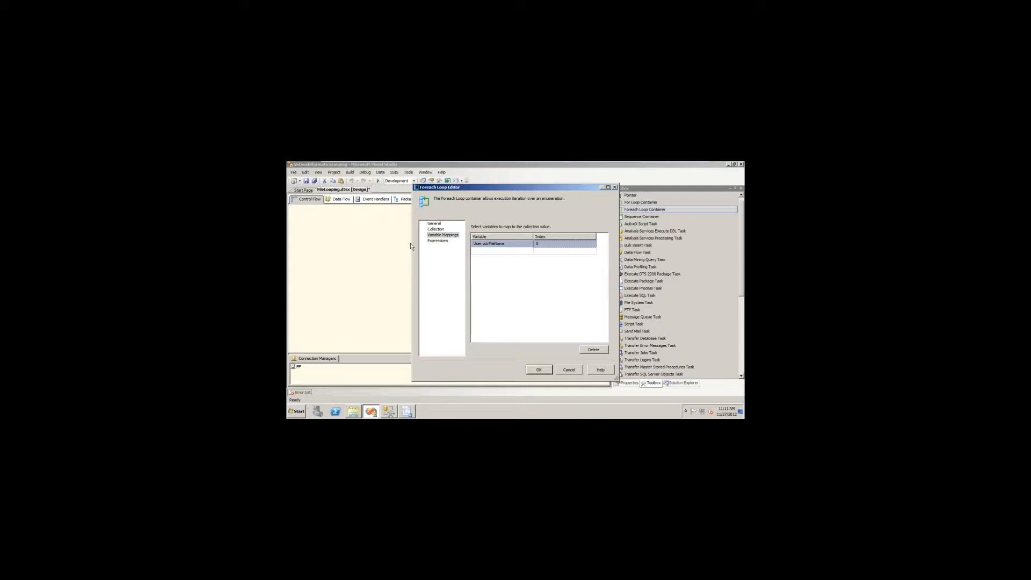
left_click(540, 370)
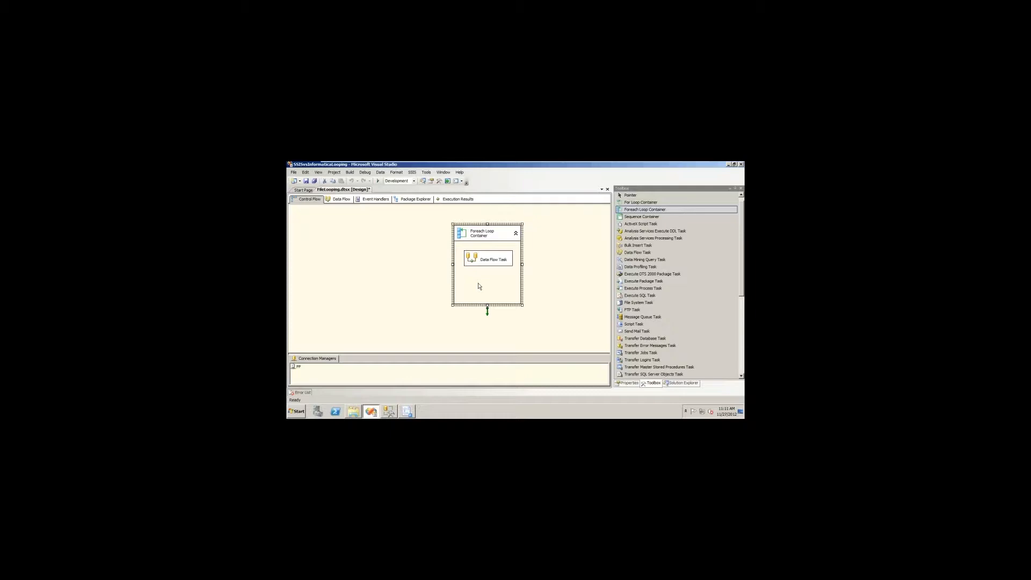
Inspect the Flat File Source's connection settings inside the Data Flow Task, discard the editor, and return to the control flow
left_click(472, 258)
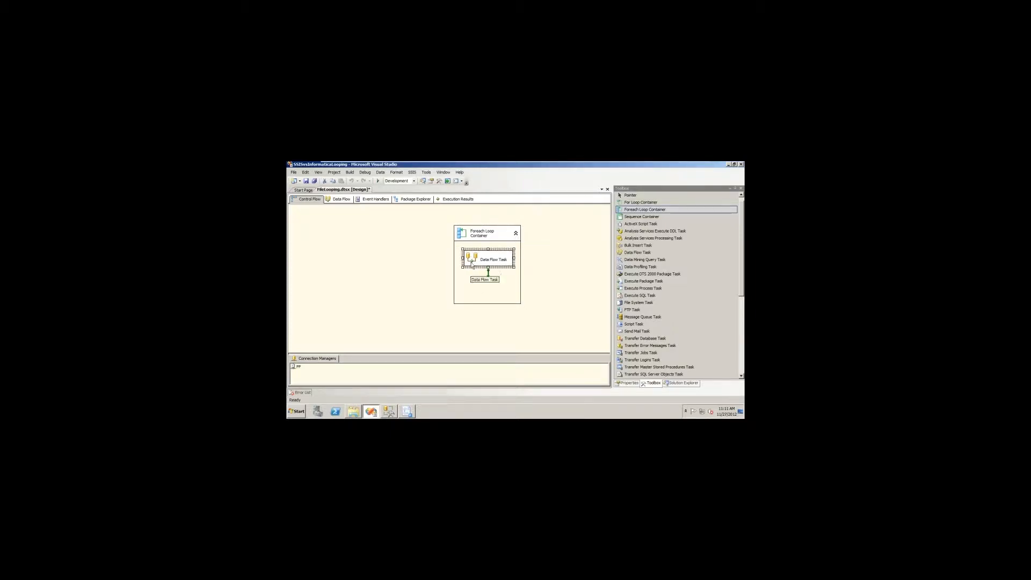
double_click(473, 258)
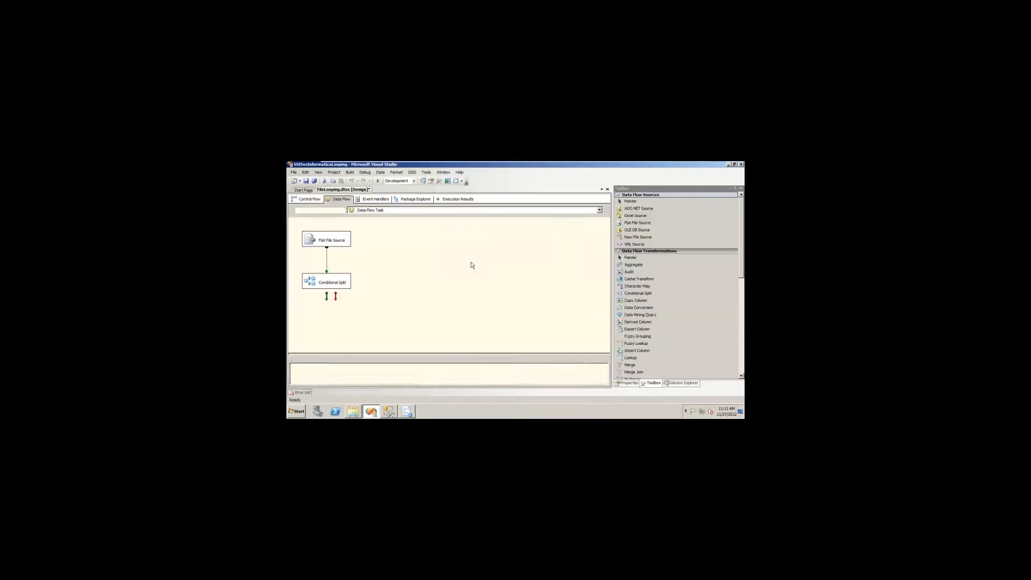
double_click(339, 241)
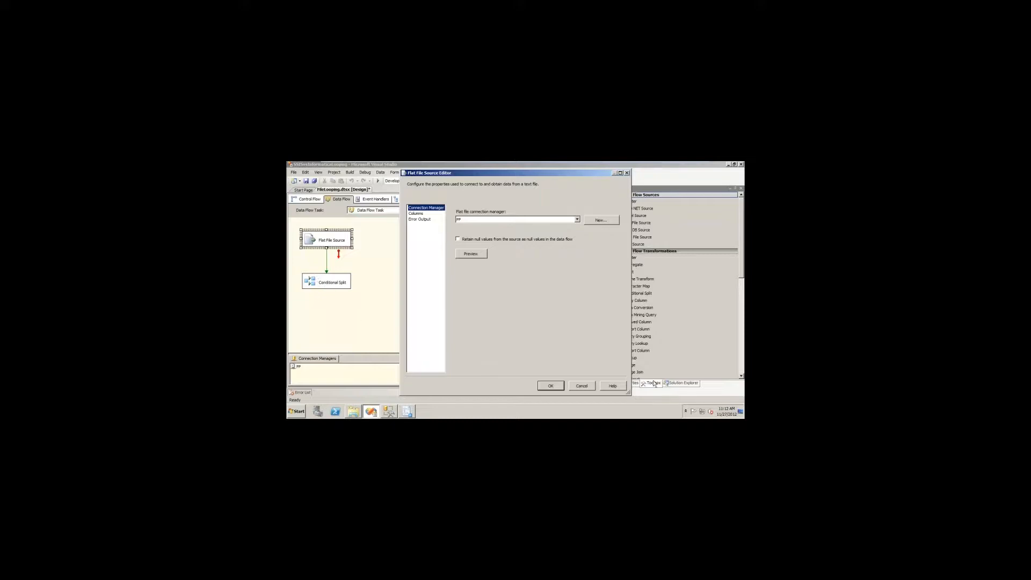
left_click(582, 386)
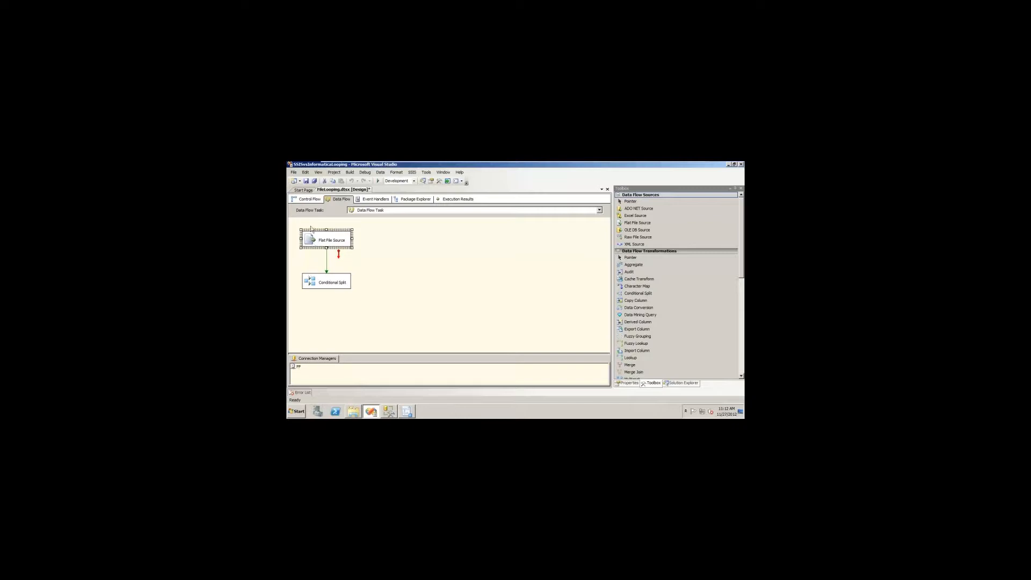
left_click(309, 199)
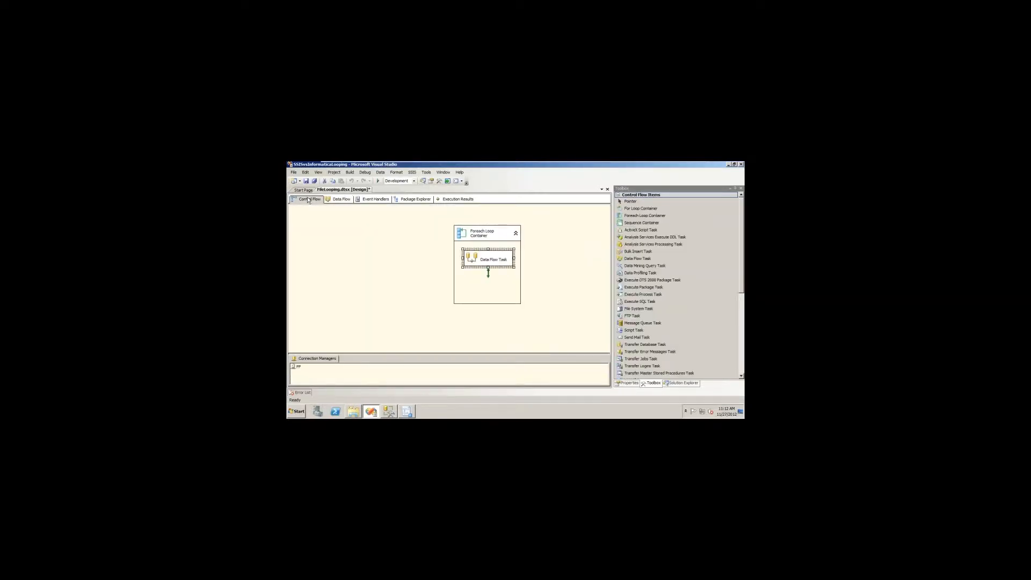
Open the FF flat file connection for editing and browse for its file in Presentations\Library\DBA-Drive Your Way to the DMV
left_click(296, 369)
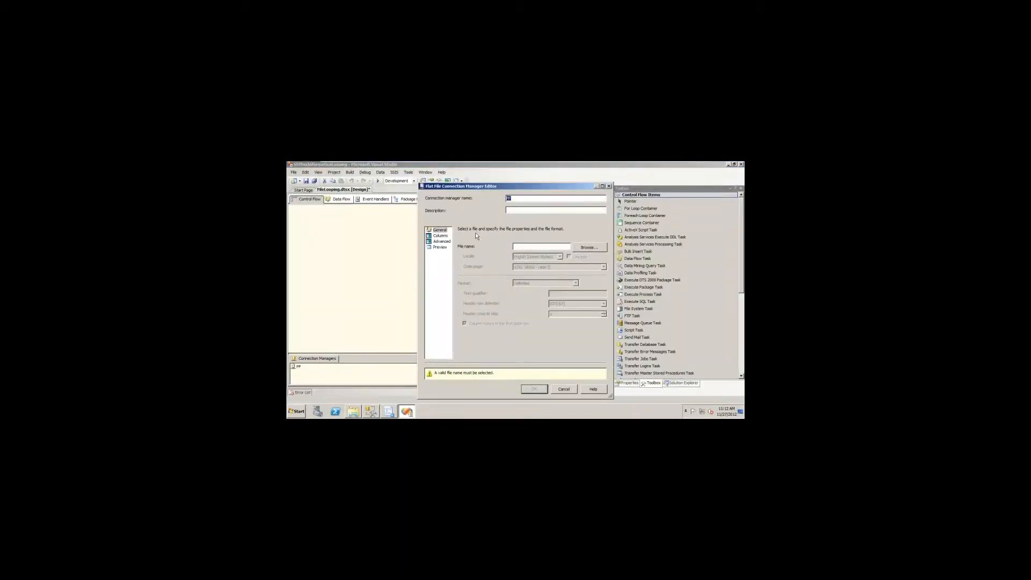
left_click(519, 246)
left_click(587, 247)
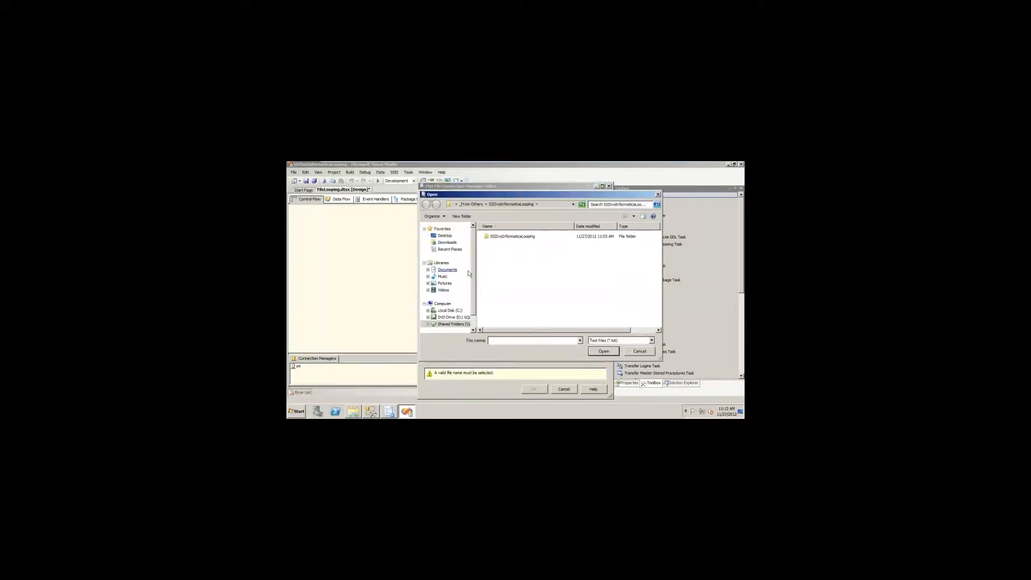
left_click(451, 324)
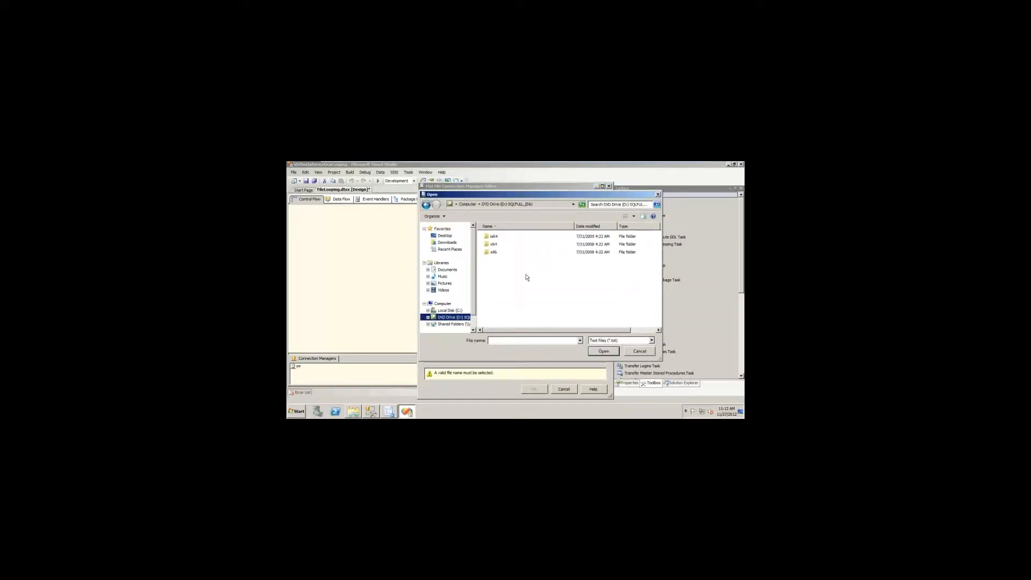
left_click(497, 238)
double_click(497, 237)
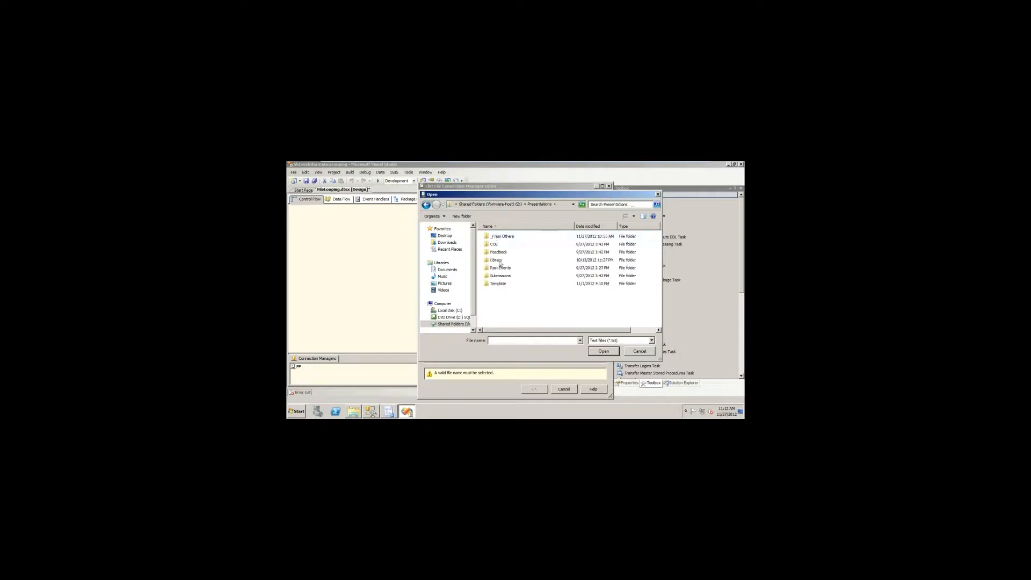
double_click(499, 260)
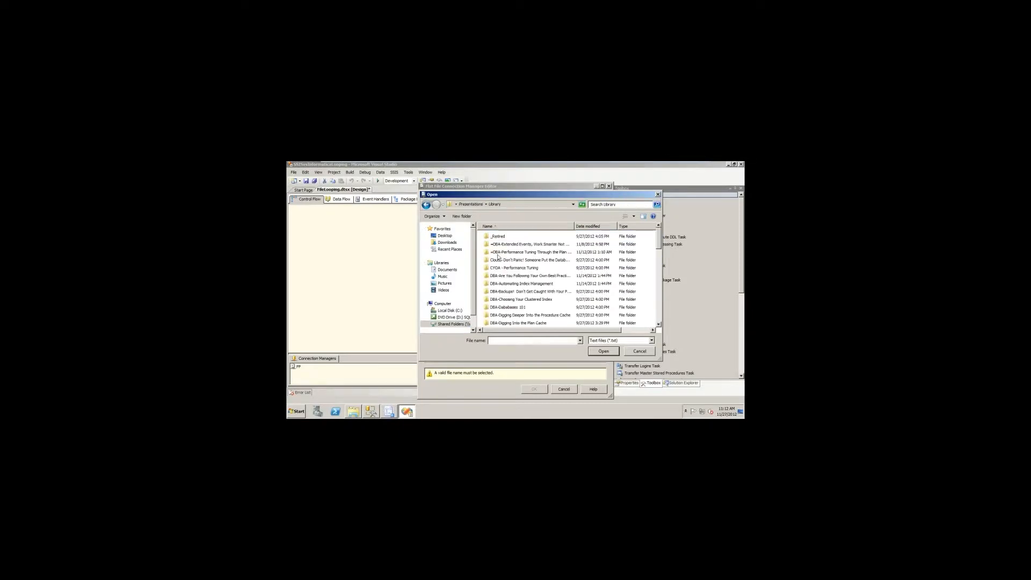
left_click(511, 277)
scroll(513, 290, "down", 2)
double_click(533, 300)
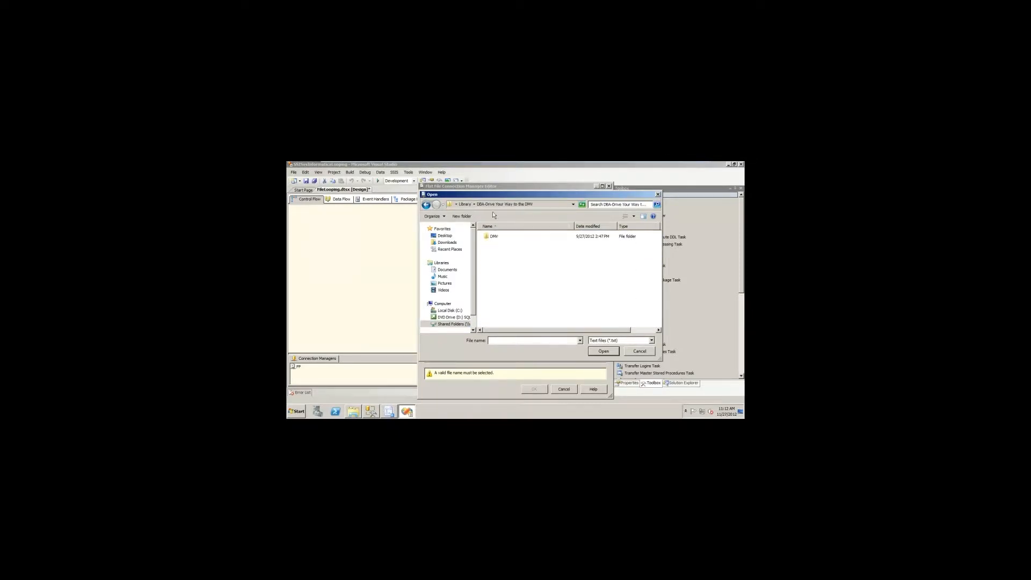
Show all file types, browse through the nested DMV folders, and choose 001.2 - dm_os_ as the connection's file
double_click(492, 236)
left_click(652, 340)
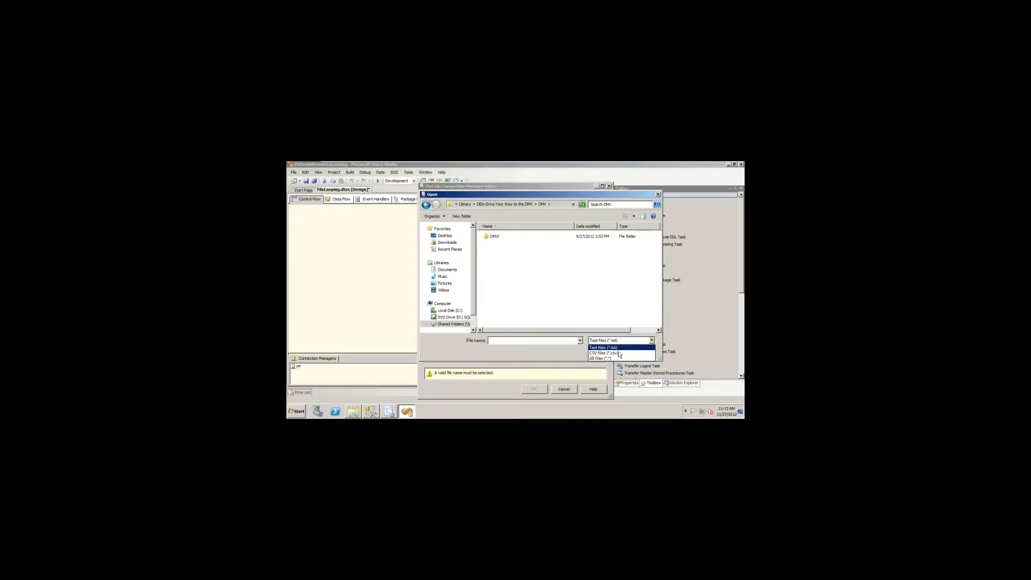
left_click(607, 361)
double_click(496, 237)
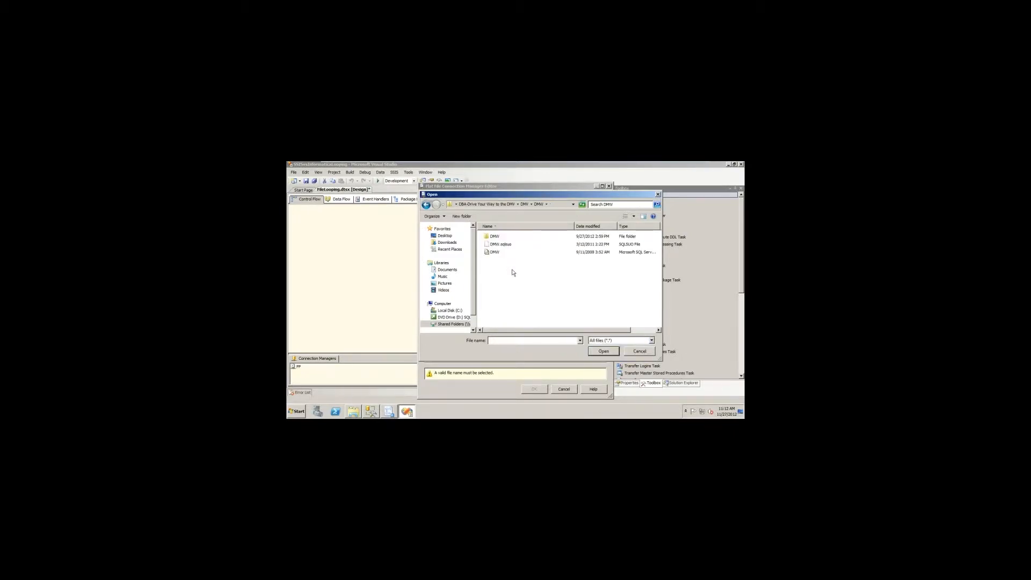
double_click(496, 238)
left_click(505, 271)
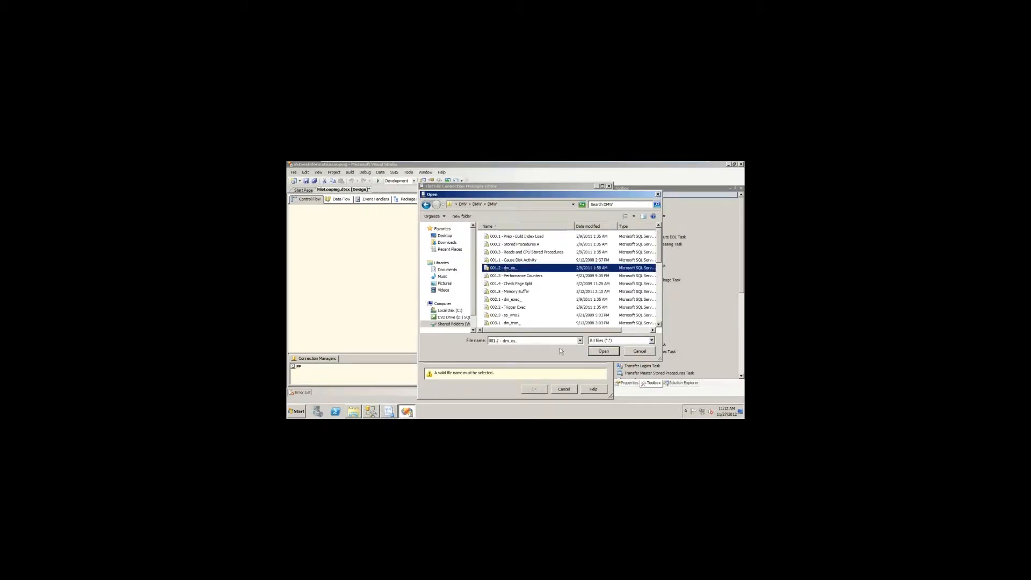
left_click(603, 351)
Delete all columns from REPORT_YEAR through AMOUNT, leaving only REPORT_TYPE, and save the flat file connection
left_click(440, 236)
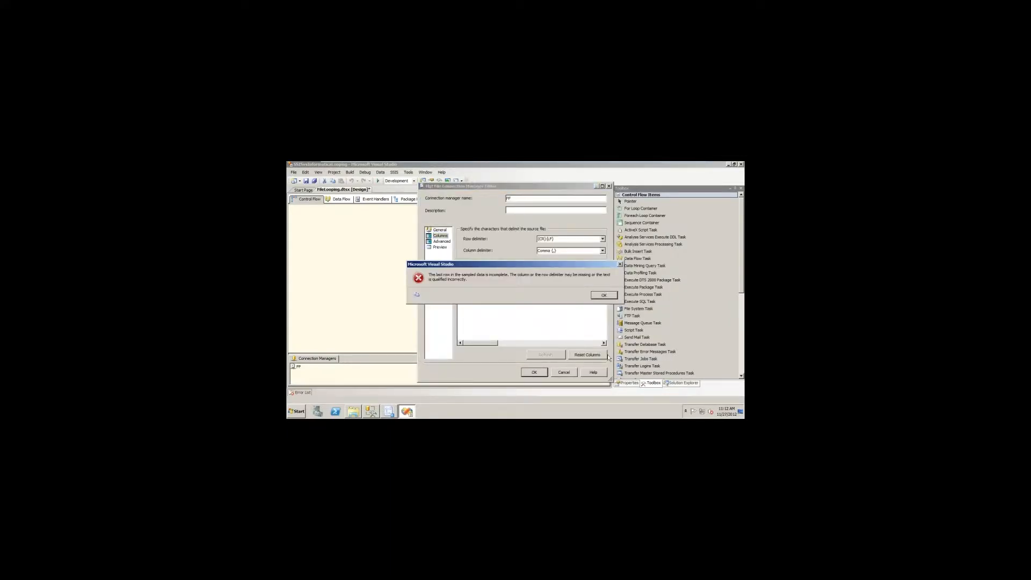
left_click(599, 294)
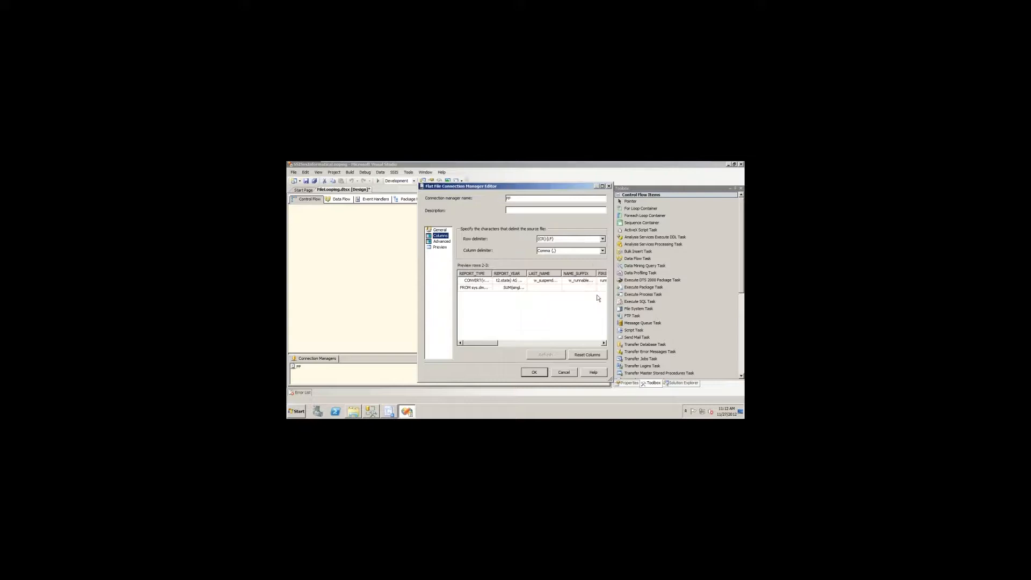
left_click(441, 241)
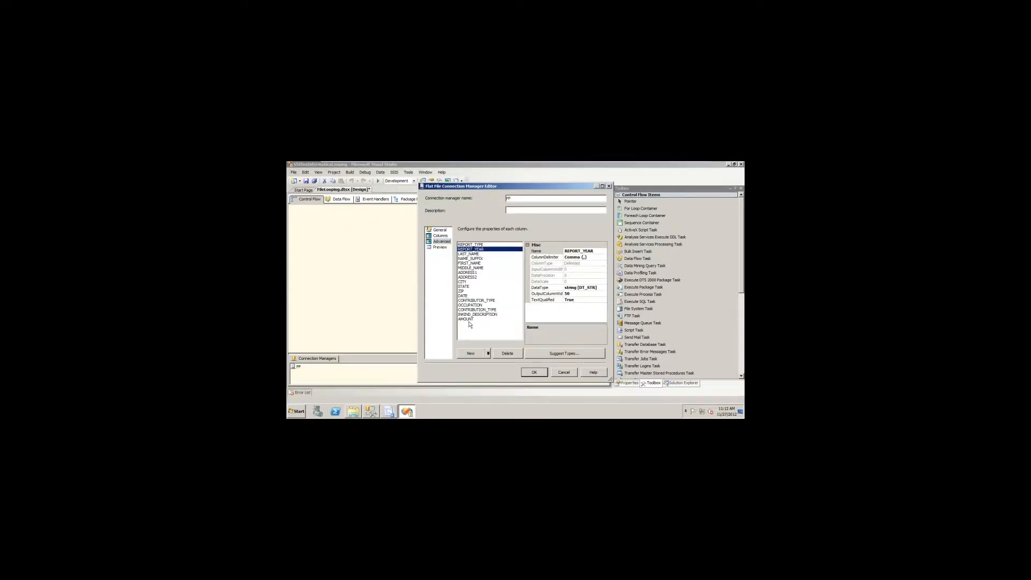
left_click(468, 320, "shift")
left_click(507, 349)
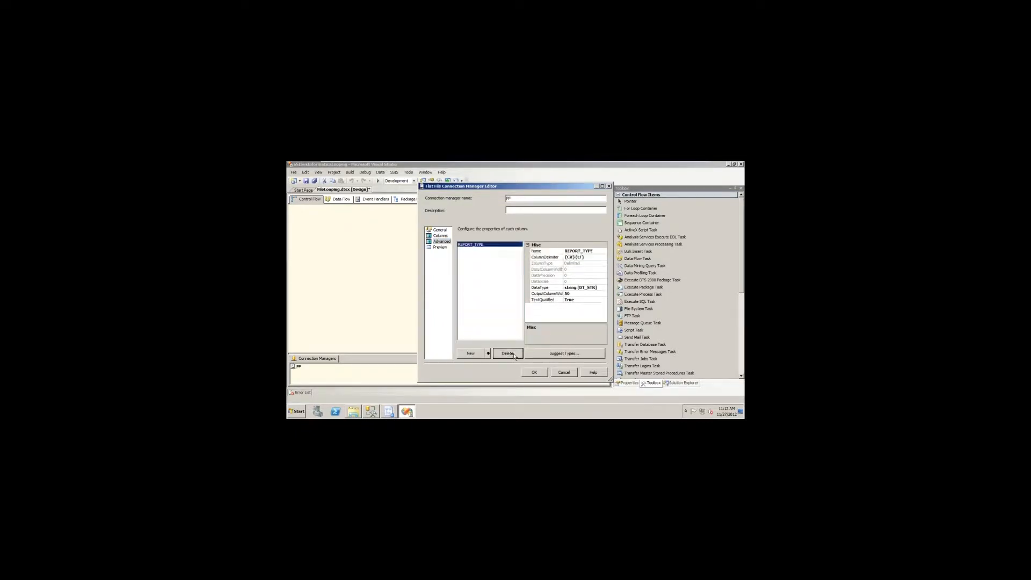
left_click(441, 235)
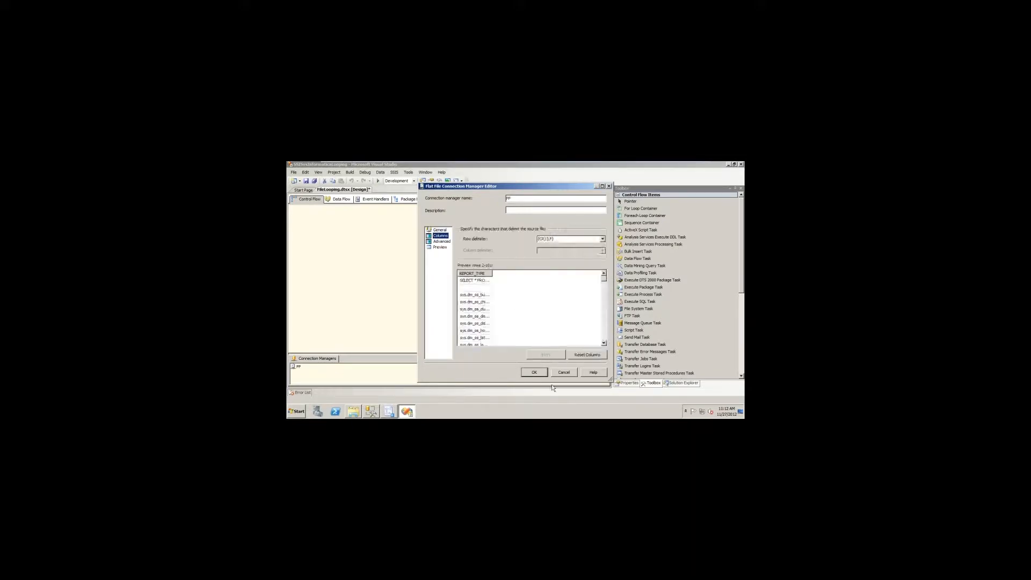
left_click(535, 372)
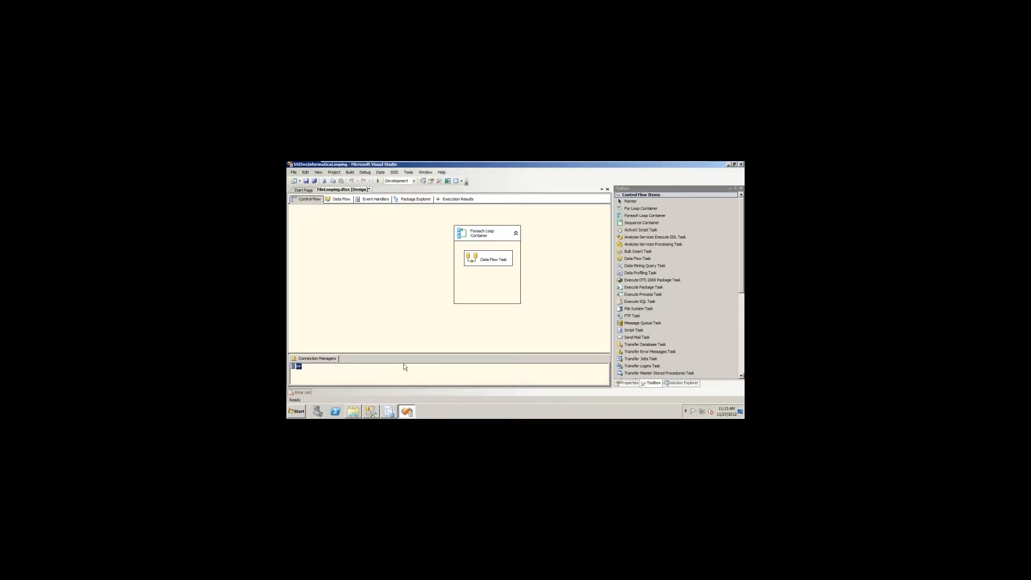
Show the FF connection manager's properties and examine its ConnectionString expression
key("F4")
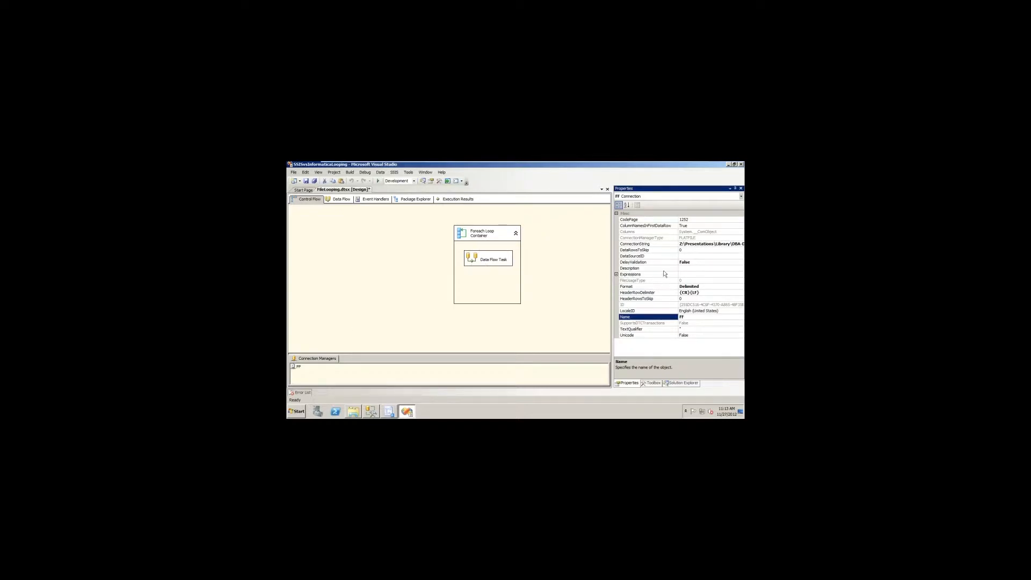
left_click(616, 274)
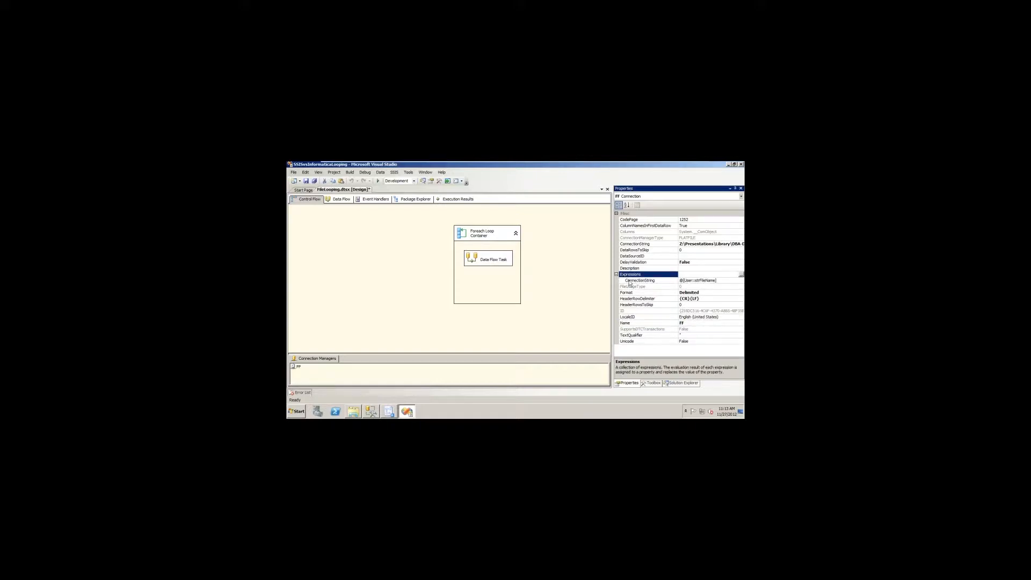
left_click(720, 281)
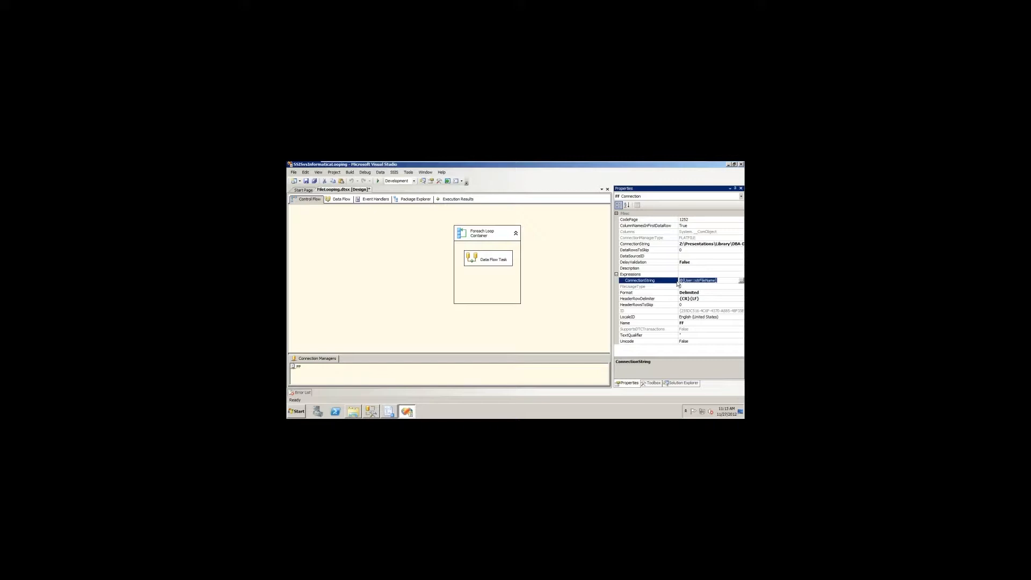
left_click(296, 367)
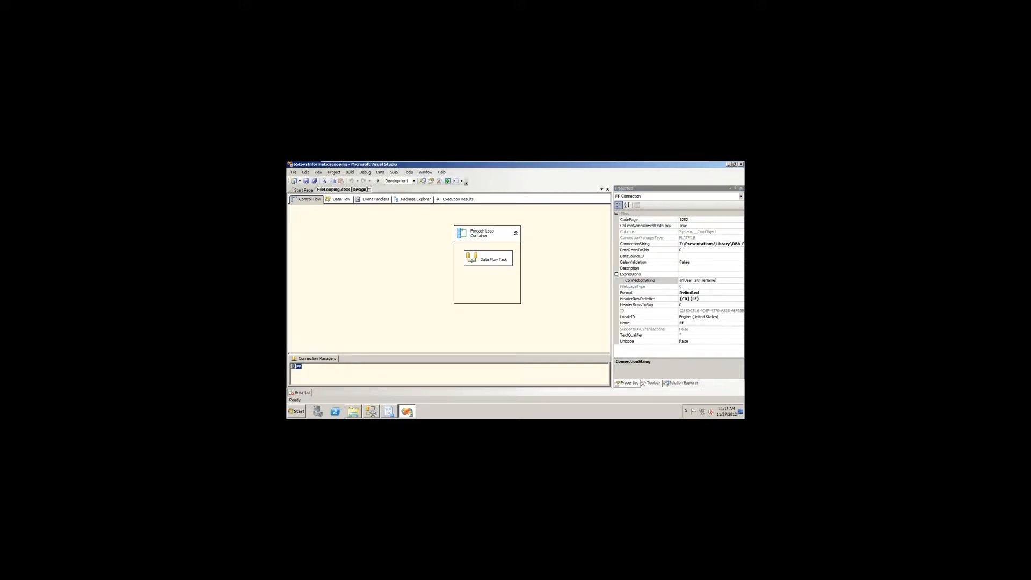
Update the Flat File Source in the Data Flow Task to match the FF connection's changed columns and save it
double_click(473, 261)
double_click(326, 240)
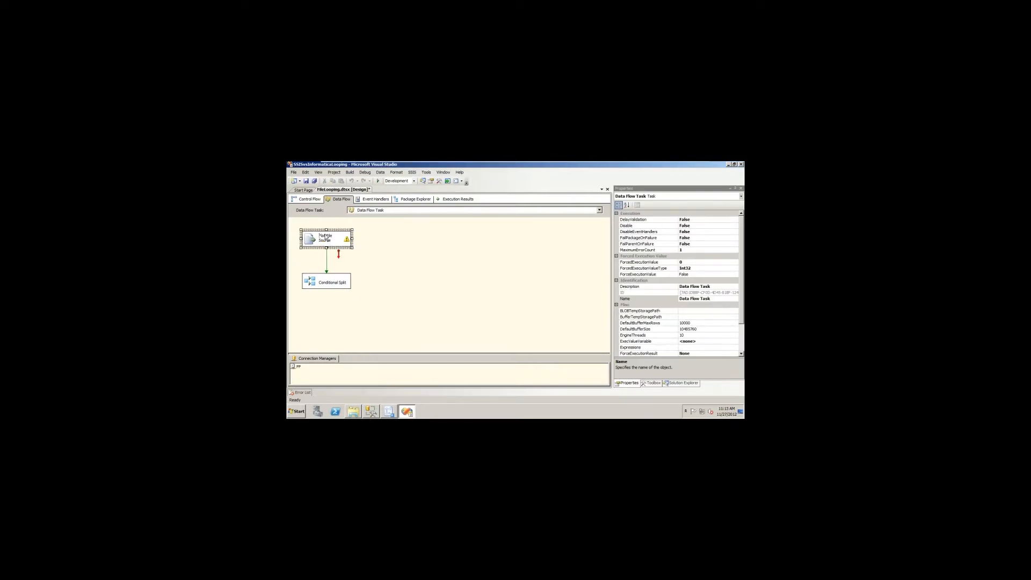
left_click(547, 342)
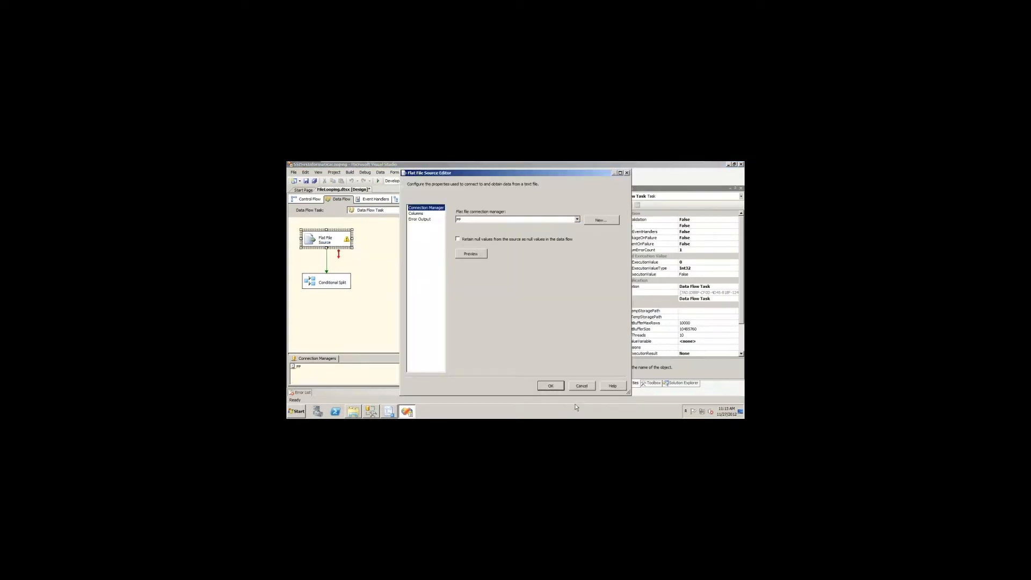
left_click(549, 386)
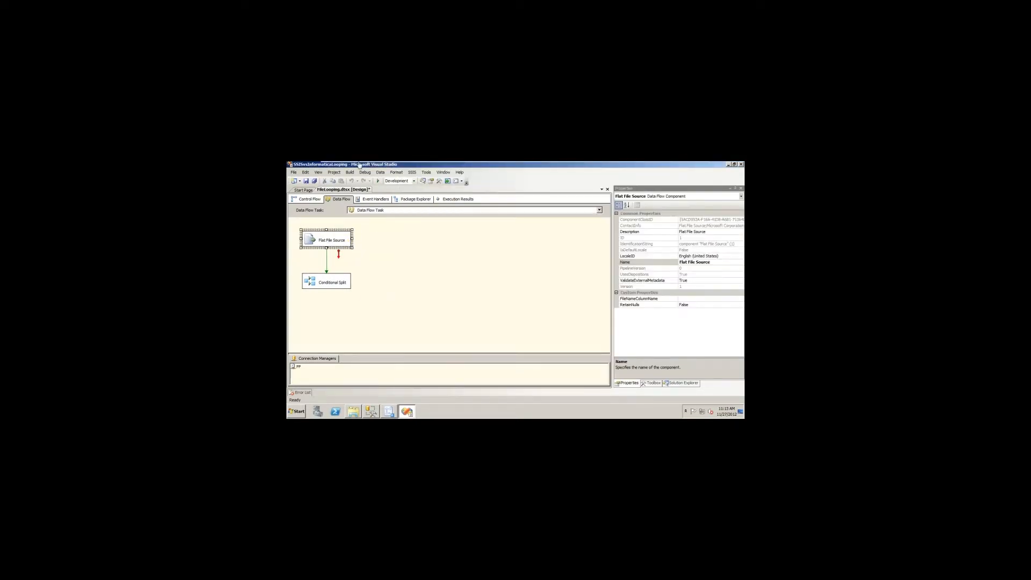
Run the FileLooping package, inspect the Flat File Source in its Data Flow Task, and stop debugging
left_click(308, 199)
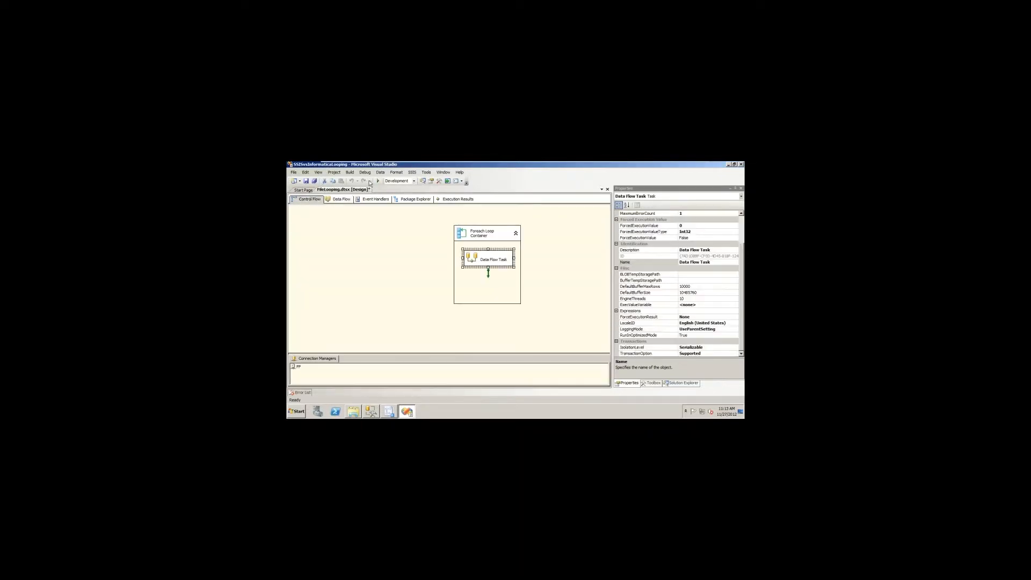
left_click(378, 181)
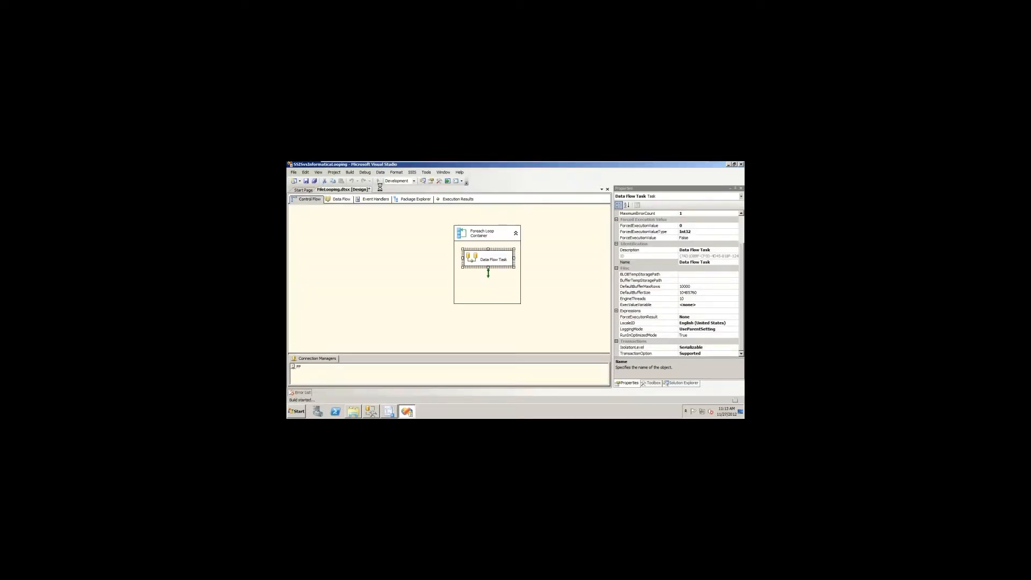
double_click(469, 262)
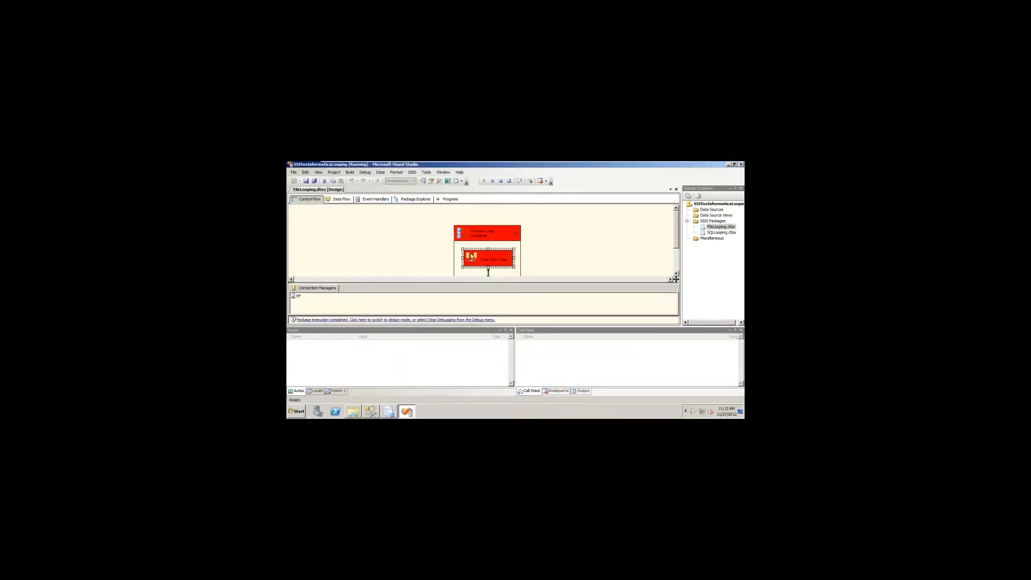
left_click(311, 239)
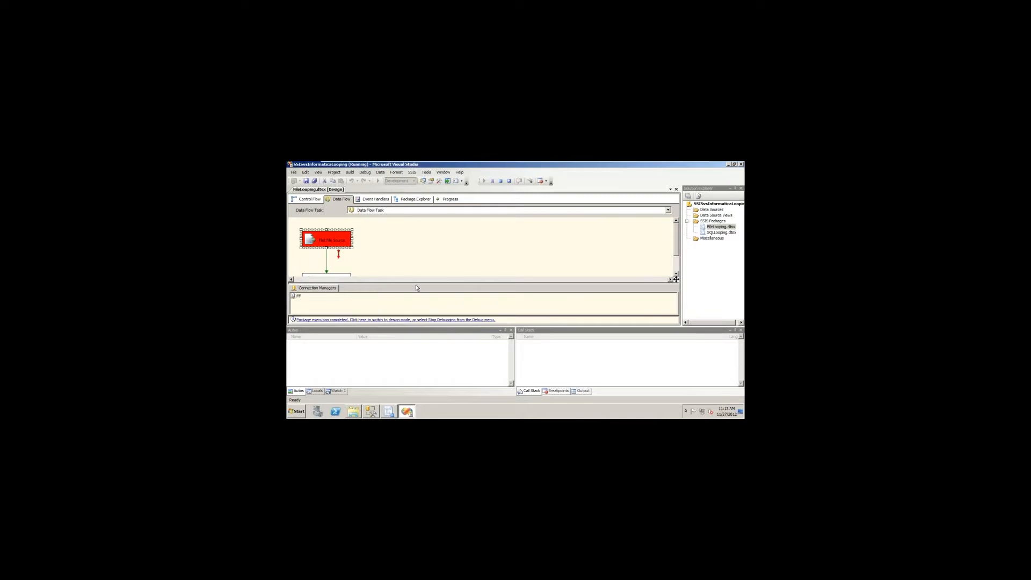
left_click_drag(528, 330, 534, 361)
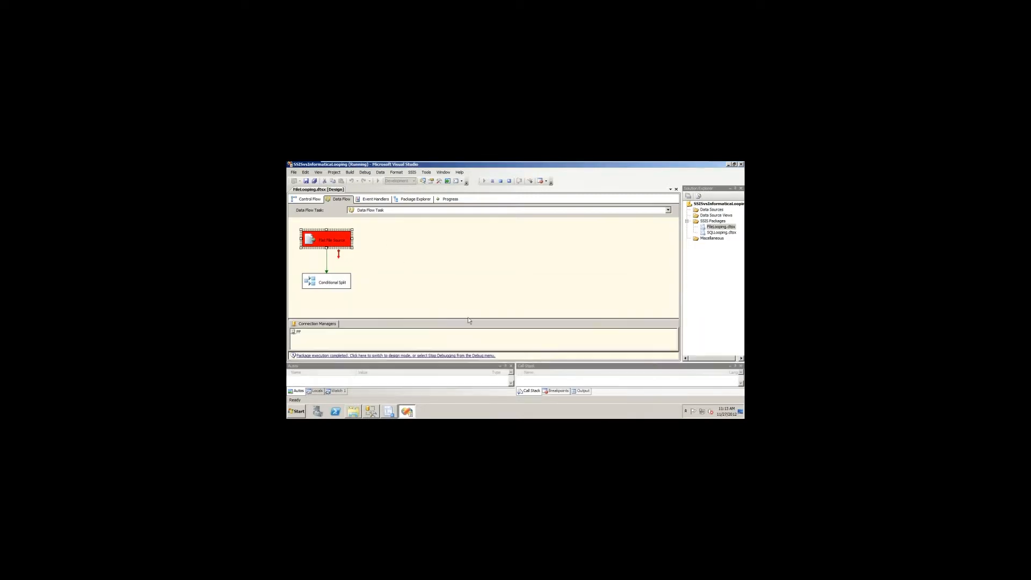
left_click(417, 247)
left_click(307, 199)
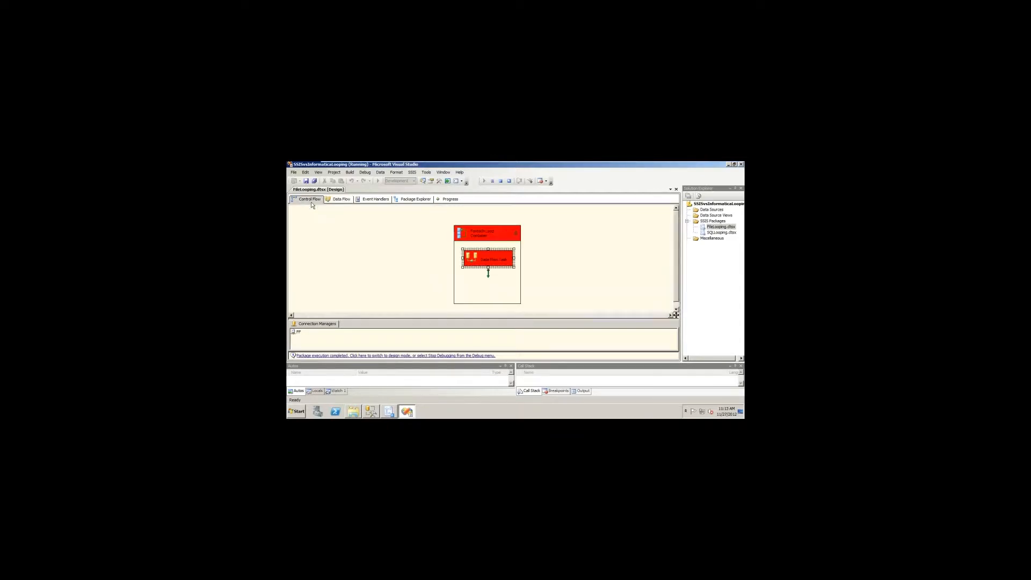
left_click(500, 180)
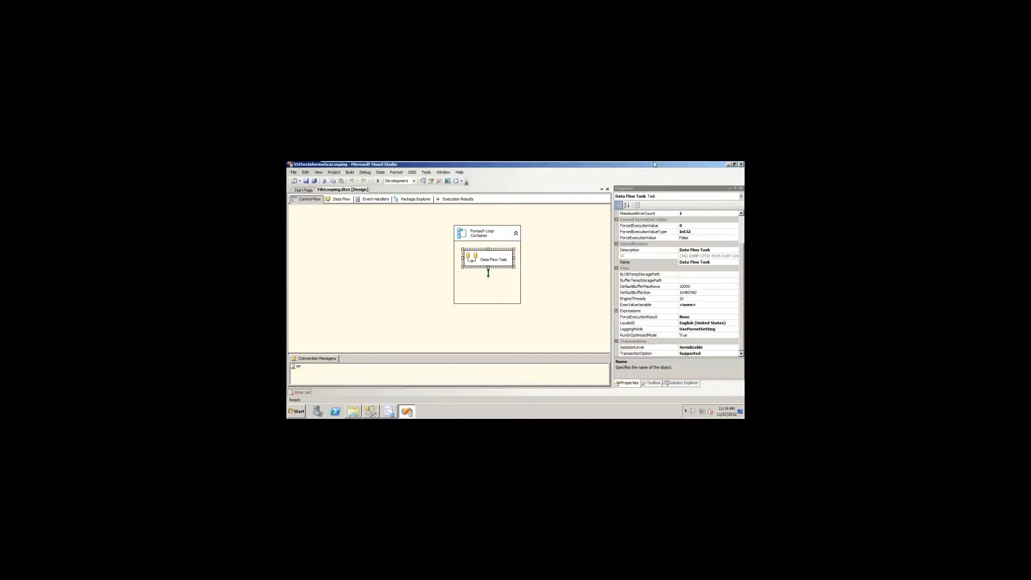
Switch to Informatica PowerCenter Designer and examine the SQL query of the SQ_TABLES source qualifier
mouse_move(655, 164)
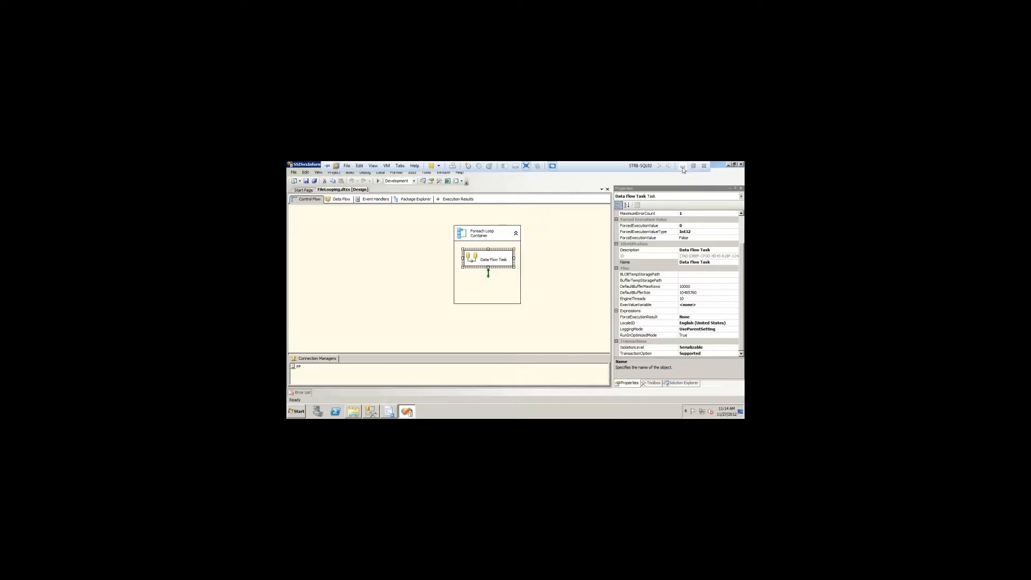
left_click(683, 166)
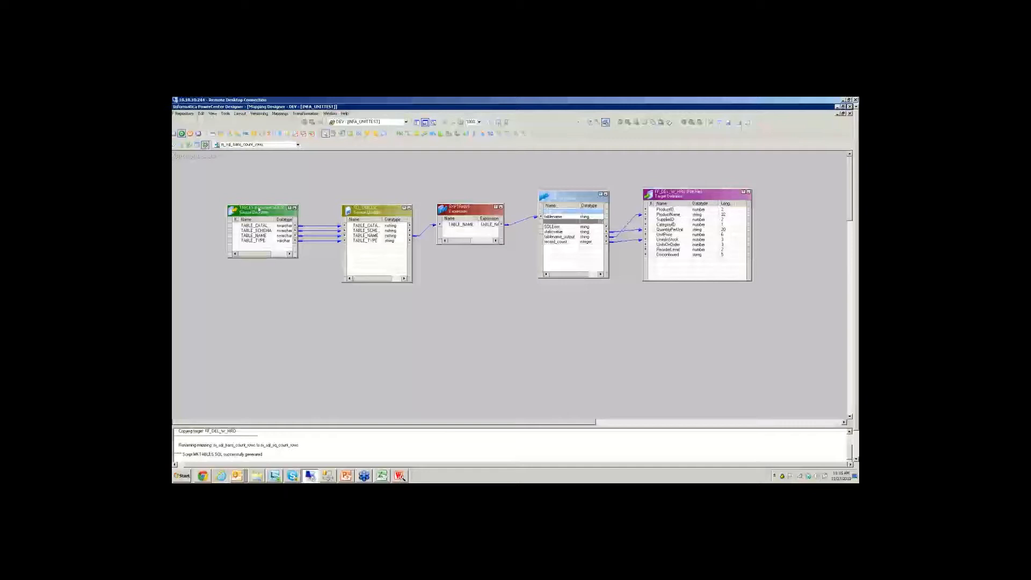
double_click(383, 212)
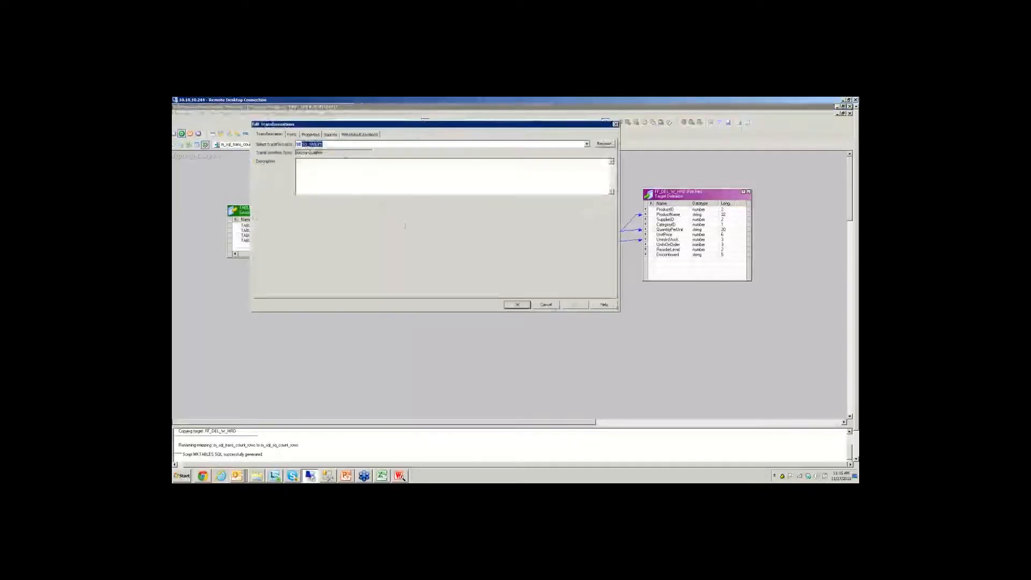
left_click(546, 306)
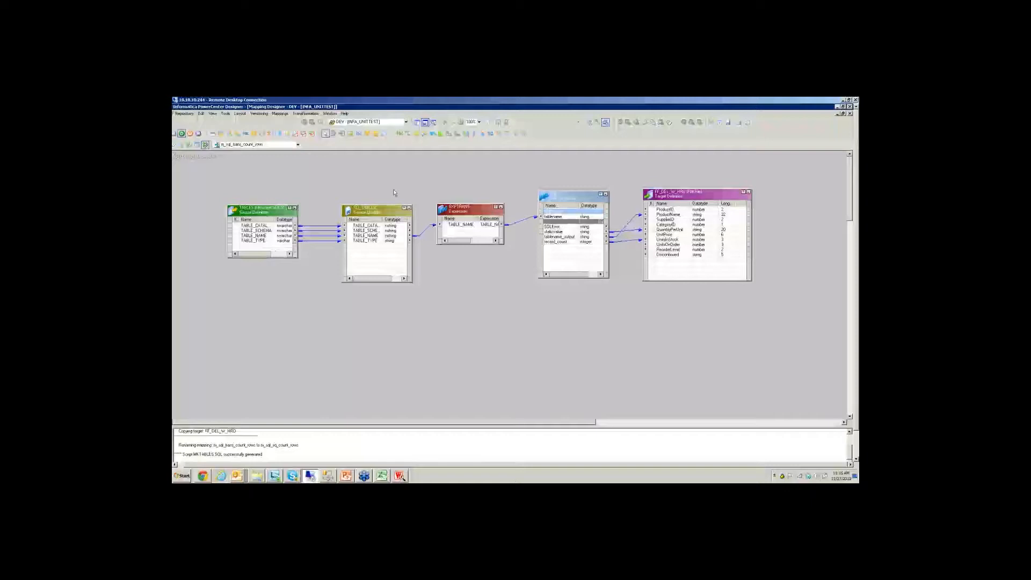
double_click(369, 211)
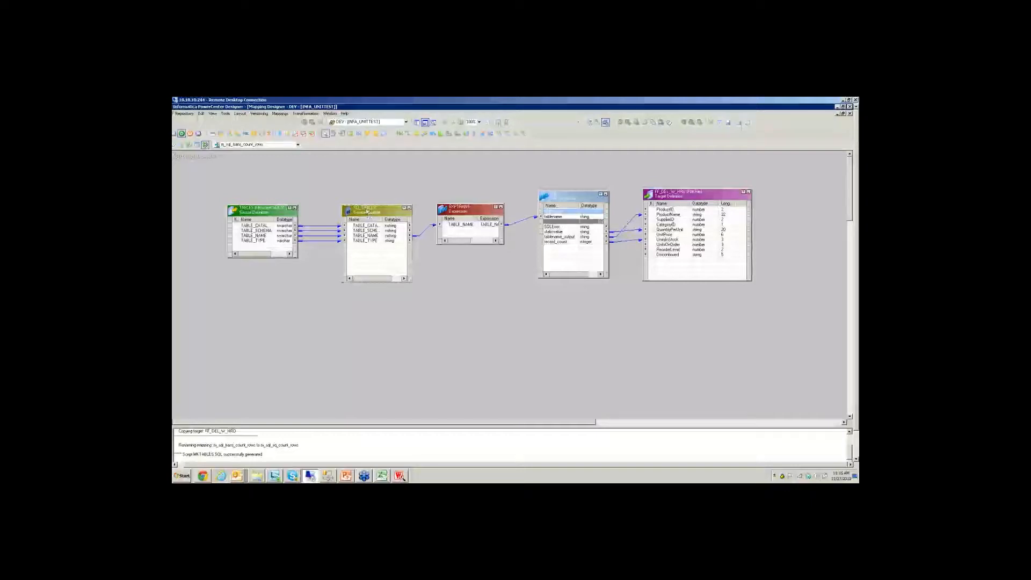
left_click(310, 135)
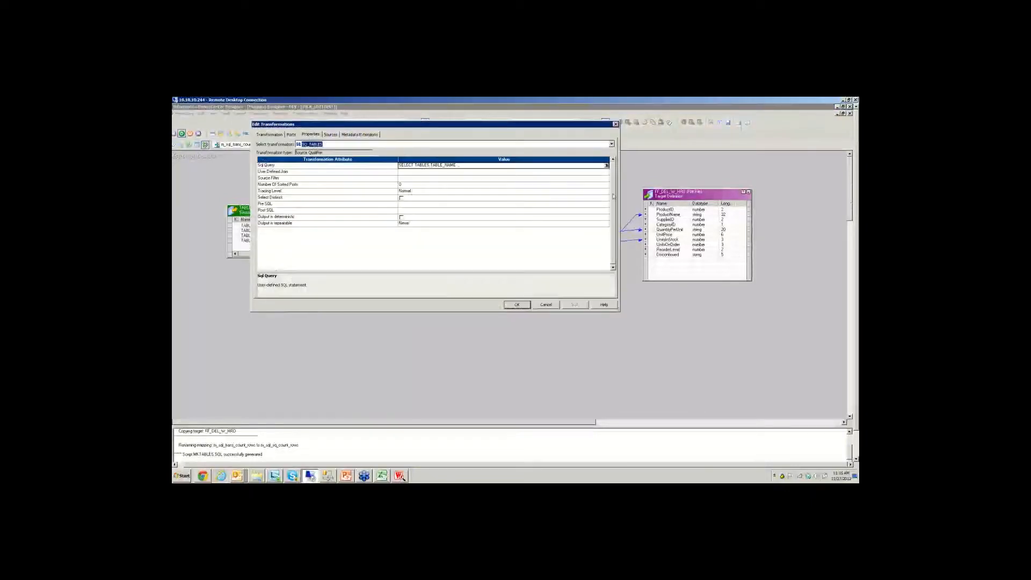
left_click(606, 166)
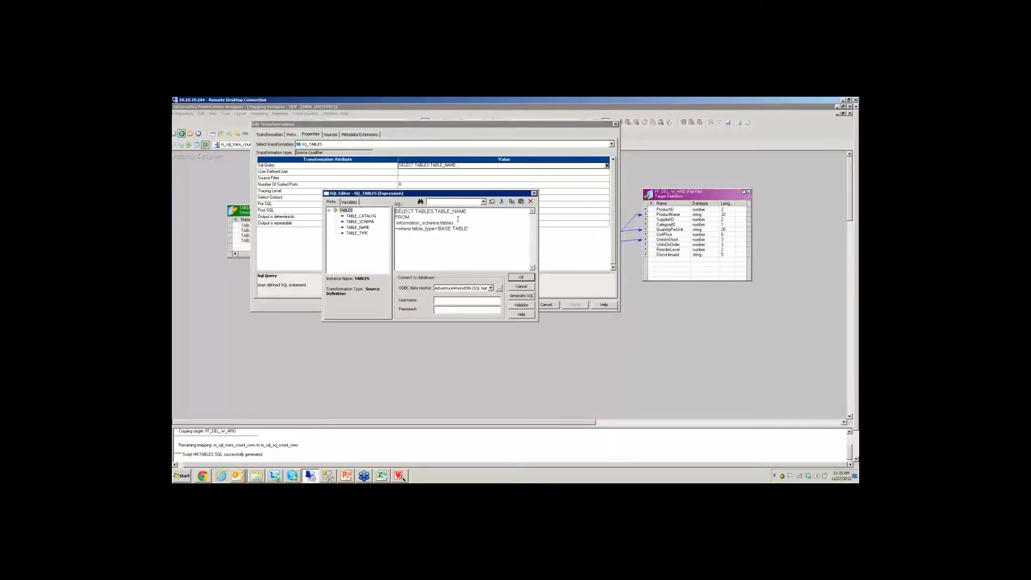
left_click_drag(454, 223, 385, 212)
left_click(448, 233)
double_click(455, 211)
left_click(519, 277)
left_click(511, 304)
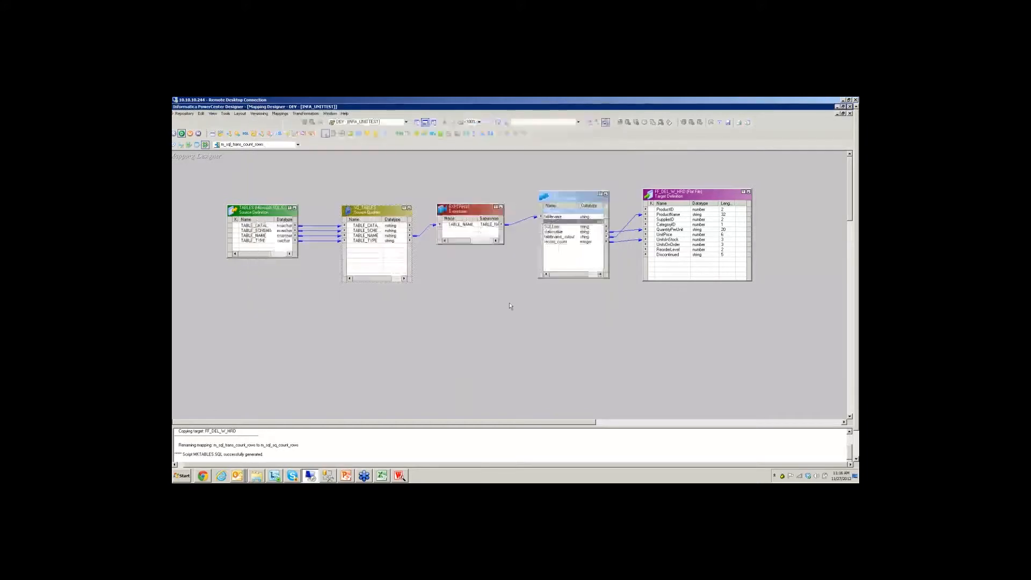
Examine the SQL transformation's record-count query on the tablename port and its SQL settings, leaving it unchanged
left_click(552, 218)
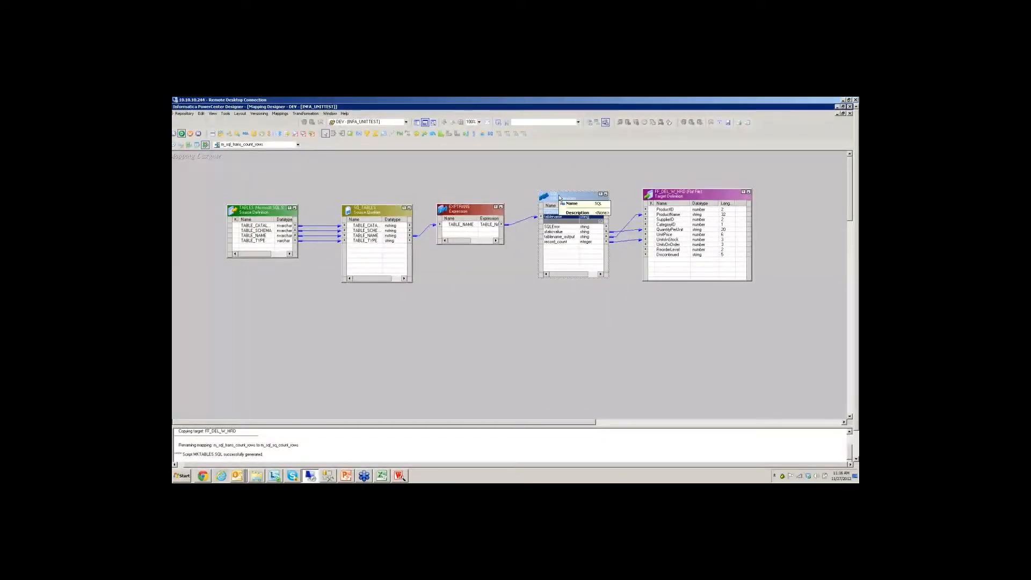
double_click(559, 197)
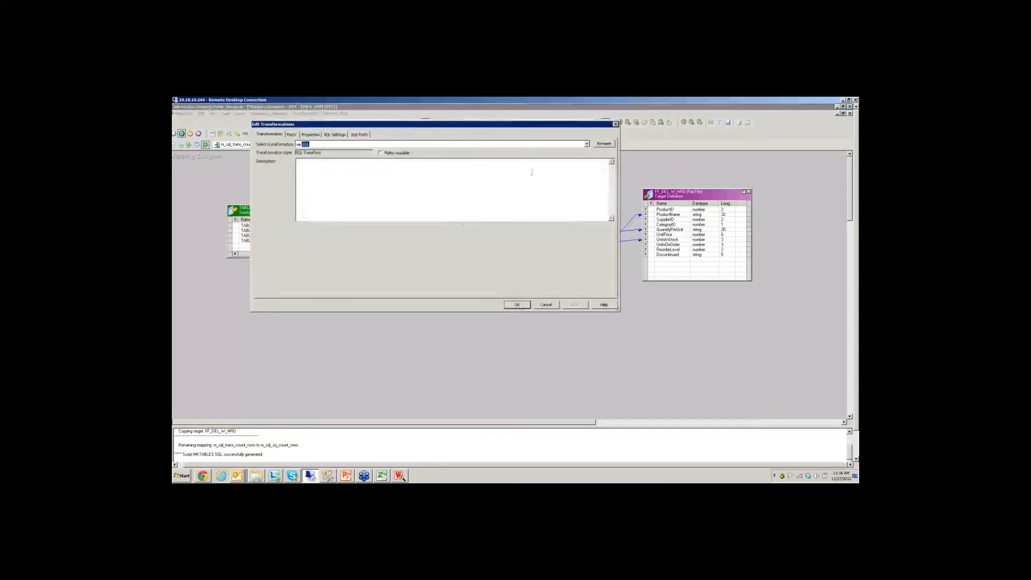
left_click(359, 134)
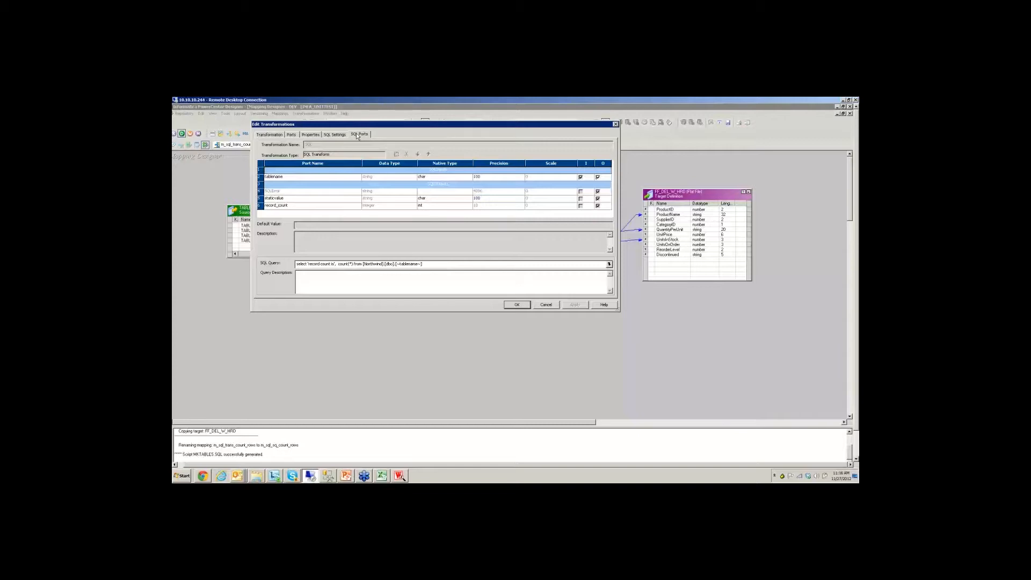
left_click(430, 263)
left_click_drag(431, 263, 296, 264)
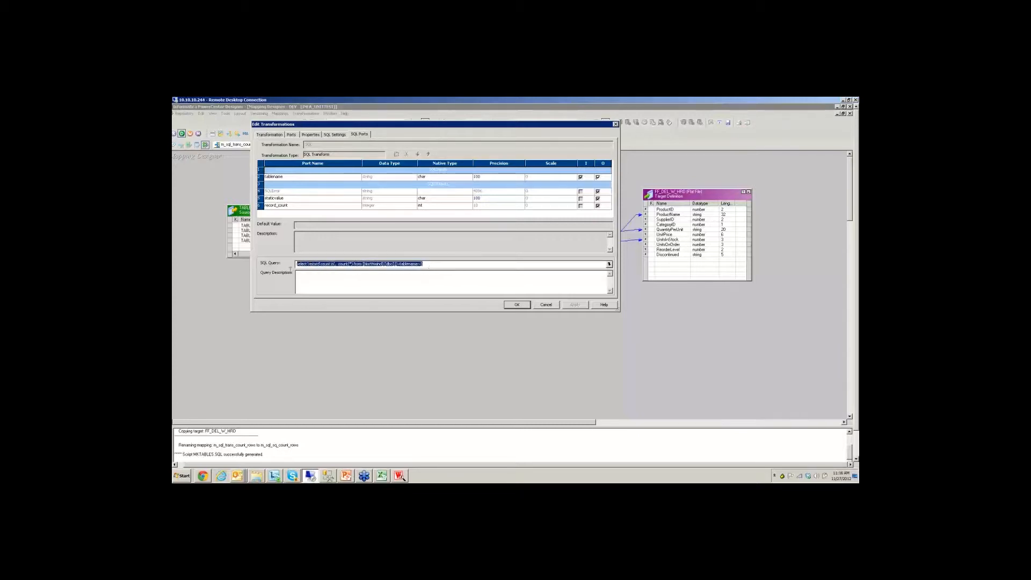
left_click(335, 134)
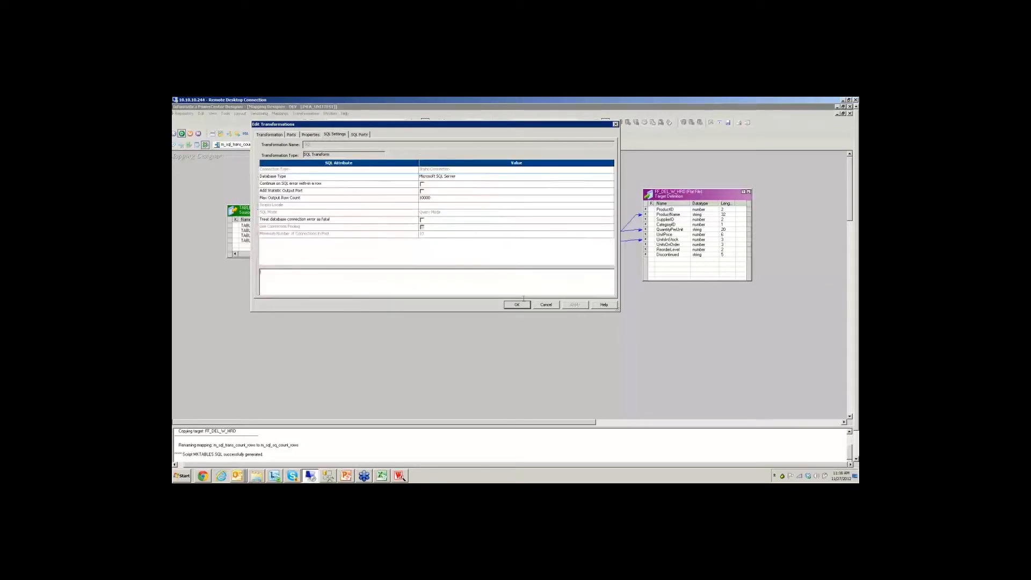
left_click(544, 305)
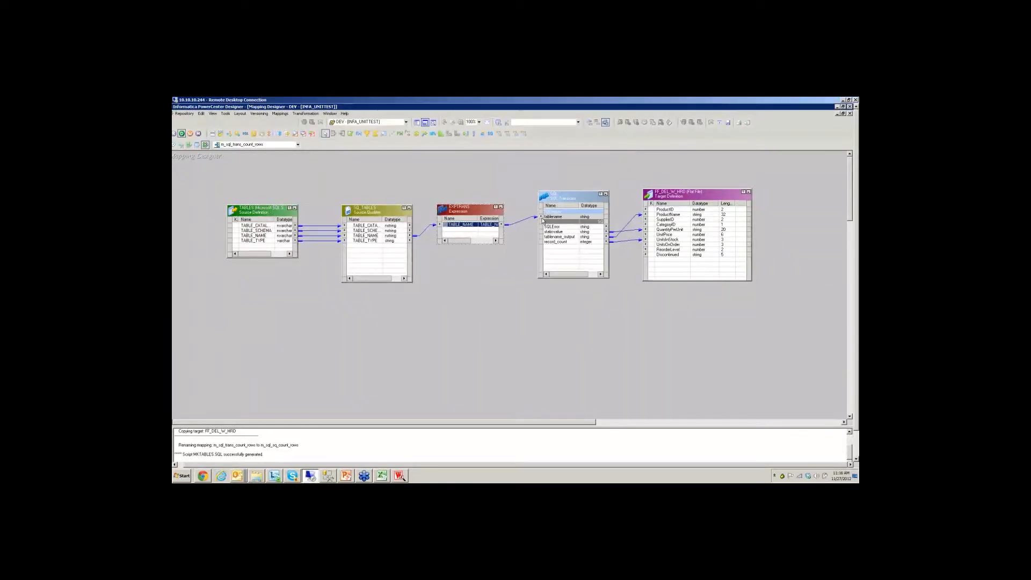
Enlarge the SQL transformation to show its full port columns and move the FF_DEL_W_HRD target farther away from it
left_click(553, 217)
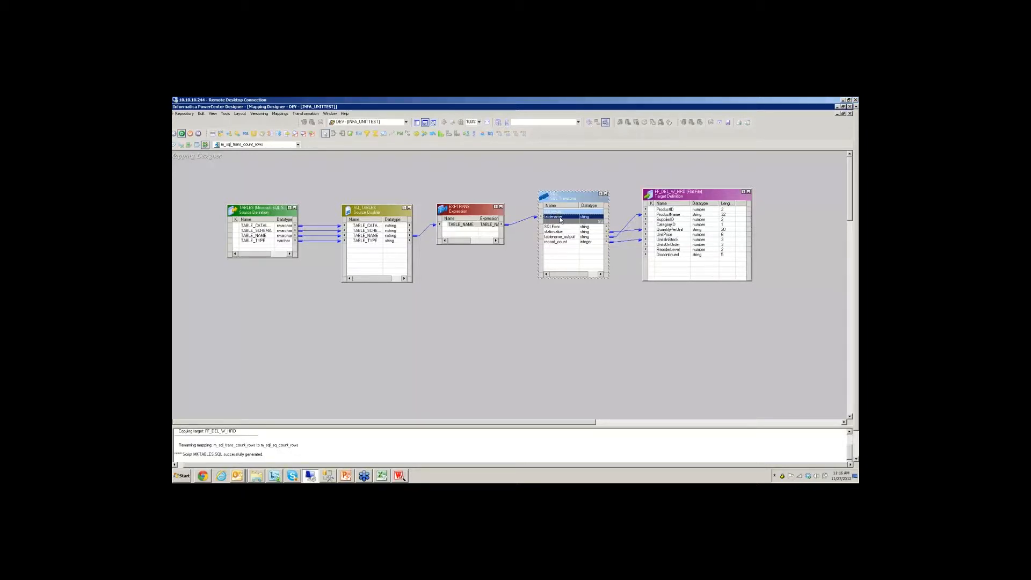
left_click(558, 227)
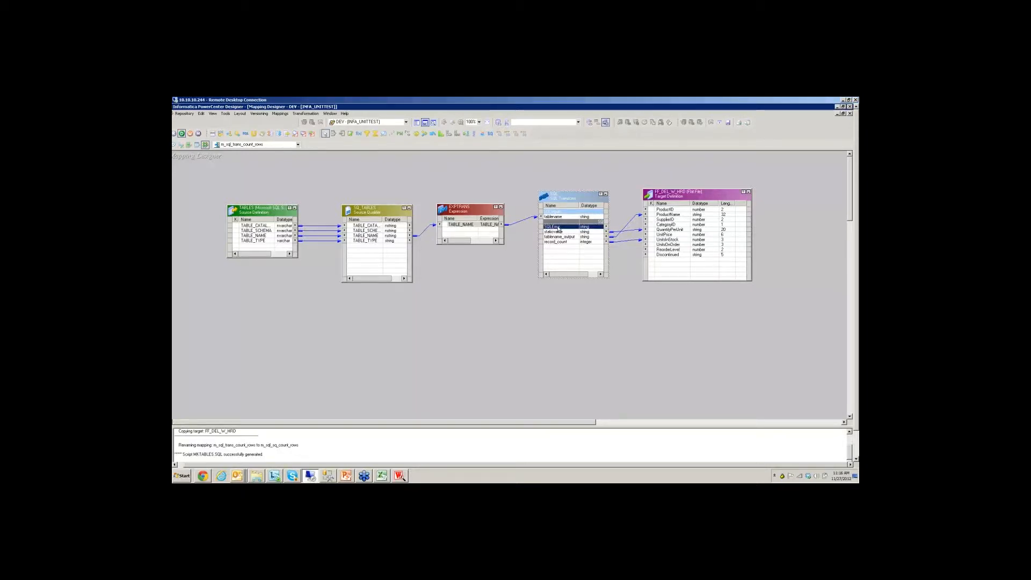
left_click_drag(568, 274, 585, 274)
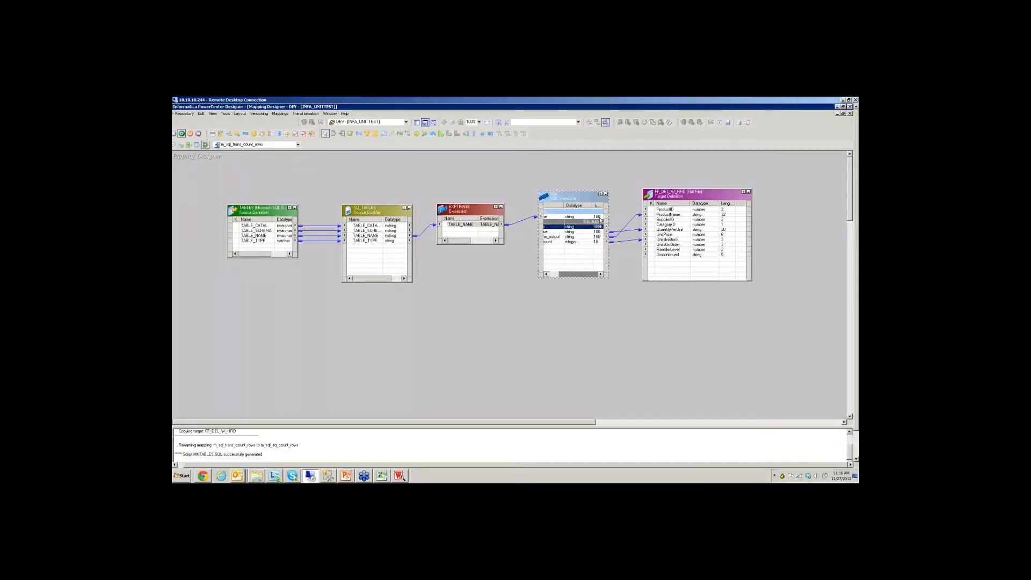
left_click_drag(583, 196, 617, 170)
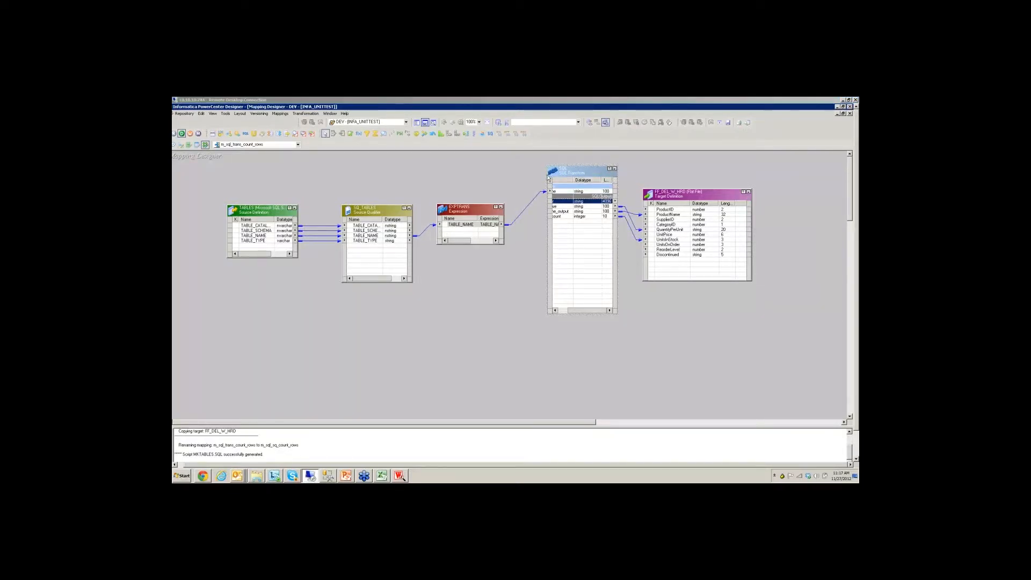
left_click_drag(573, 310, 562, 310)
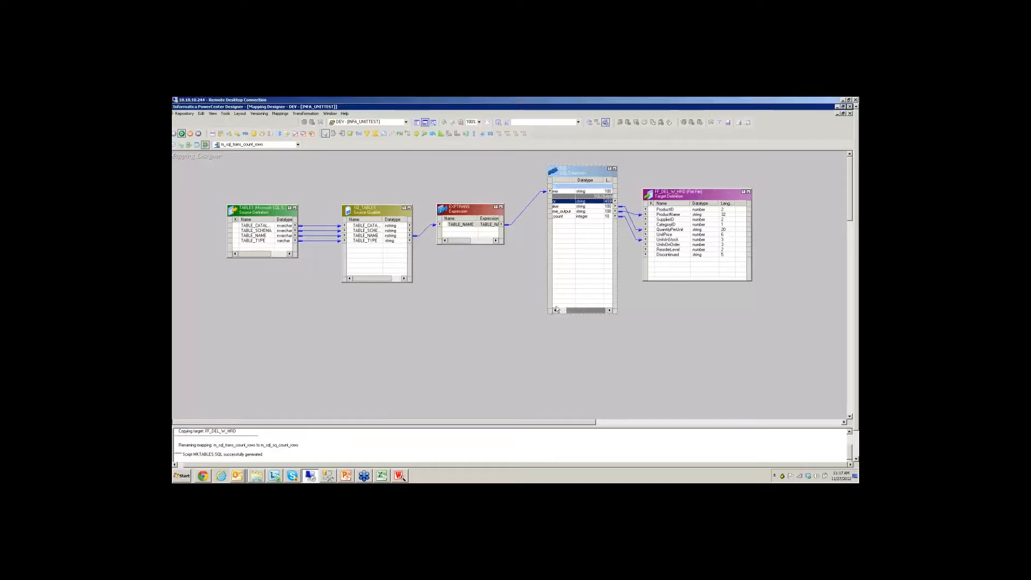
left_click_drag(686, 196, 753, 189)
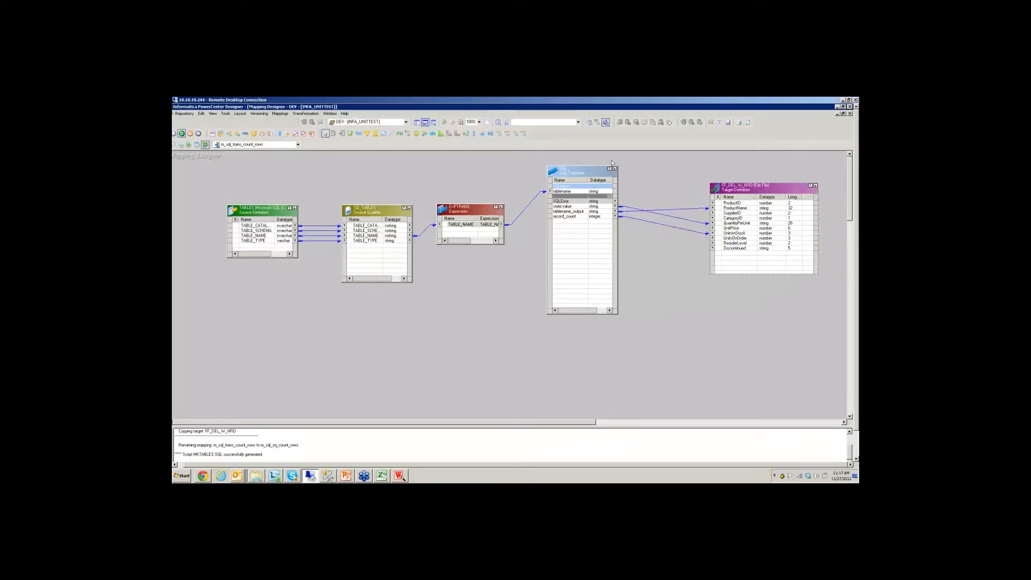
left_click_drag(618, 174, 664, 174)
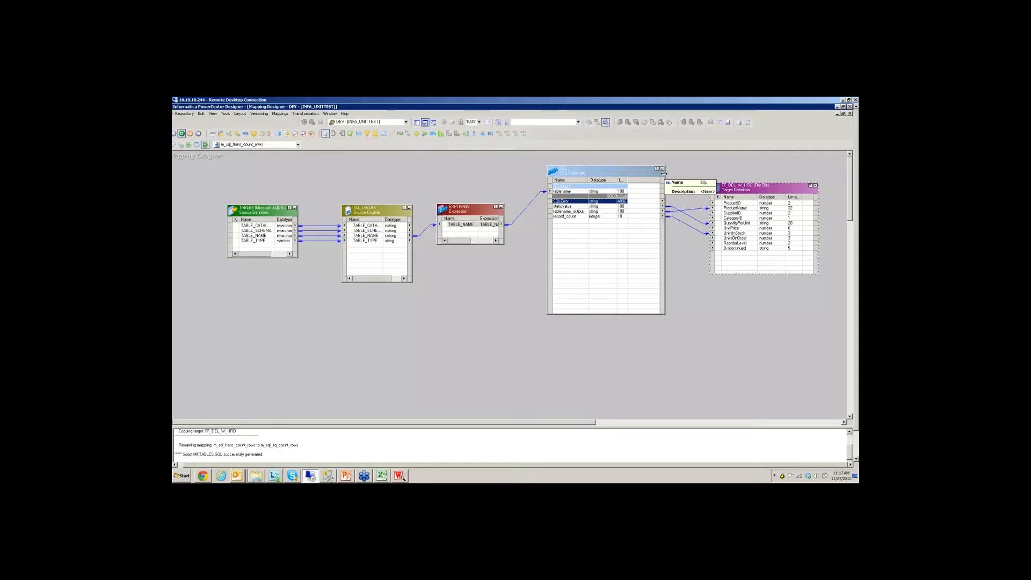
Trace TABLE_NAME from the expression to the SQL transformation's tablename port, then review that transformation's settings and its input and output ports
left_click(460, 224)
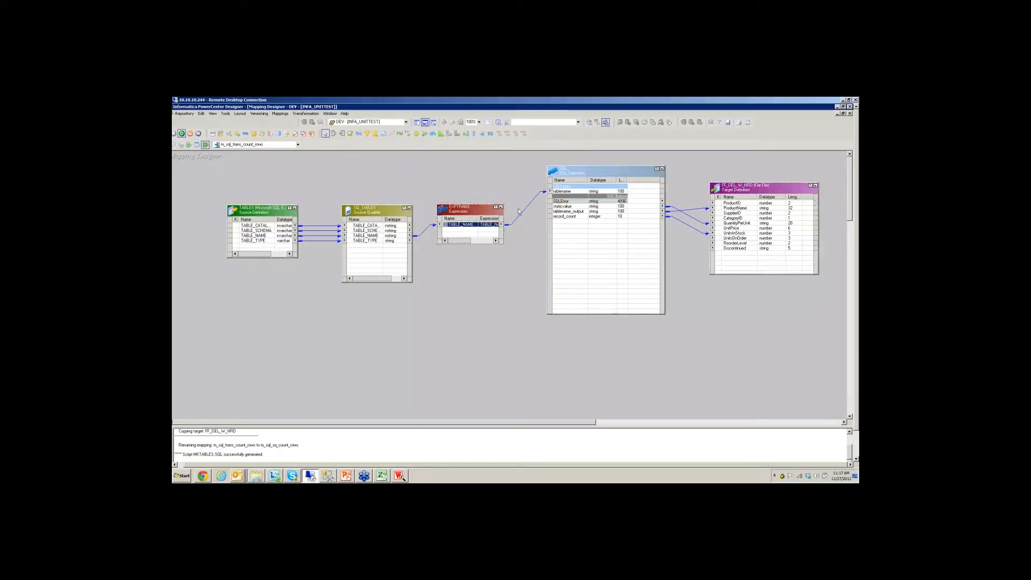
left_click(557, 192)
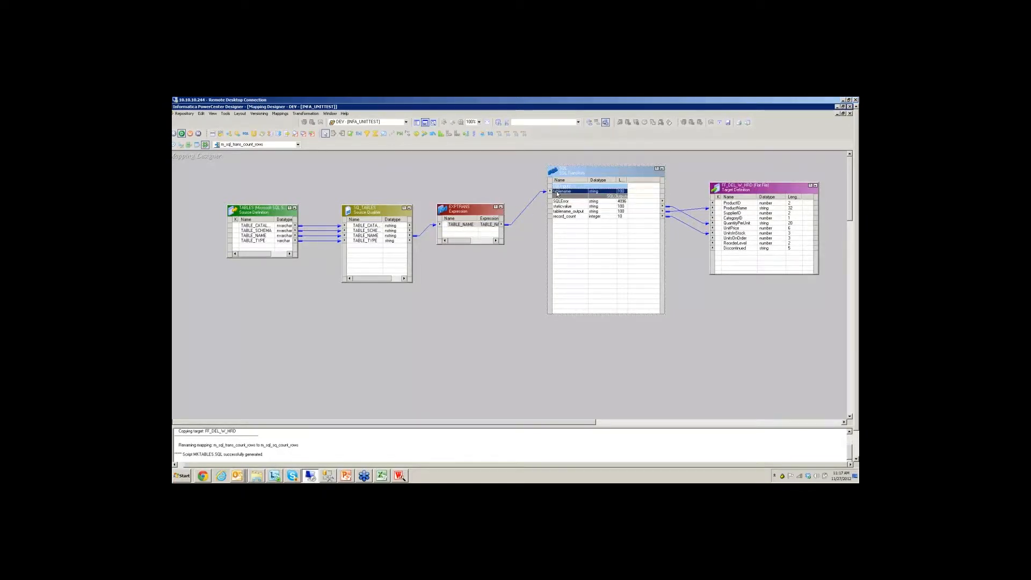
double_click(570, 170)
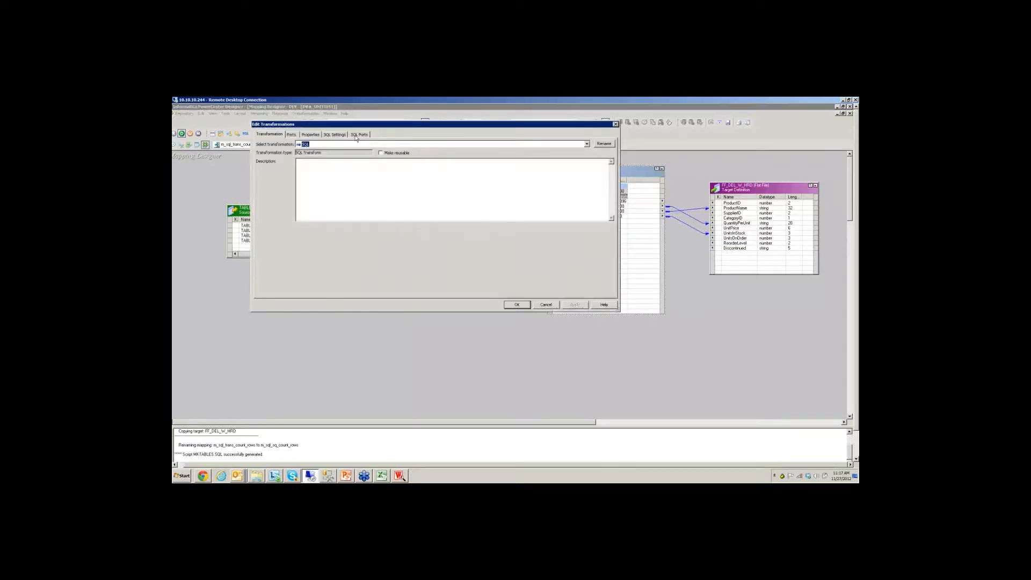
left_click(338, 135)
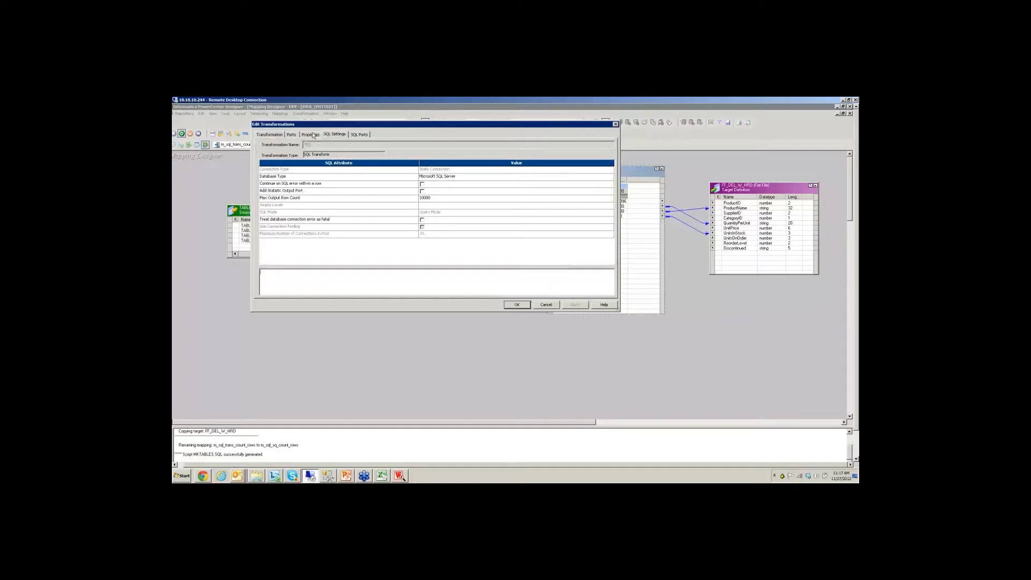
left_click(312, 134)
left_click(291, 135)
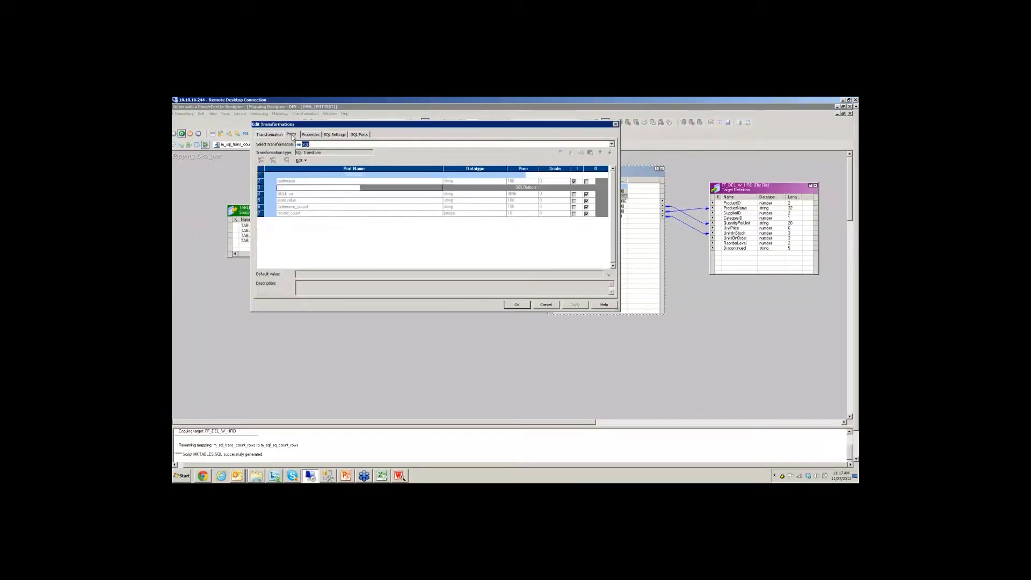
left_click(300, 182)
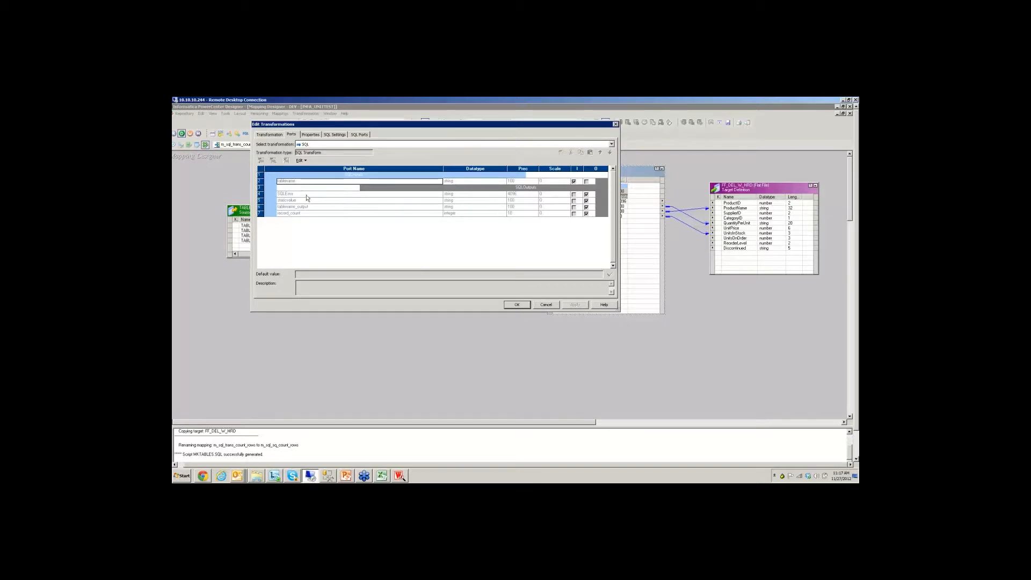
left_click(309, 194)
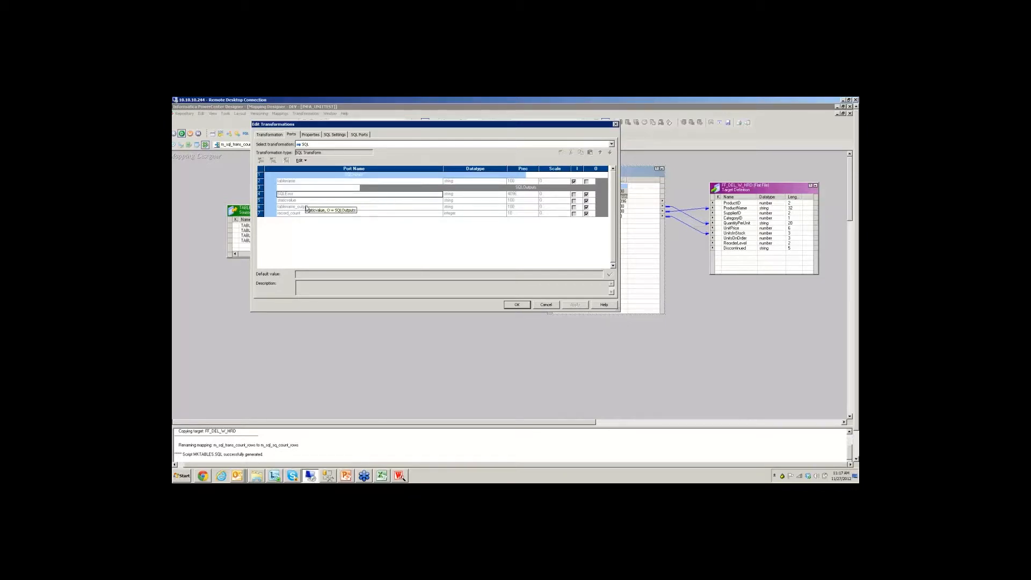
left_click(309, 201)
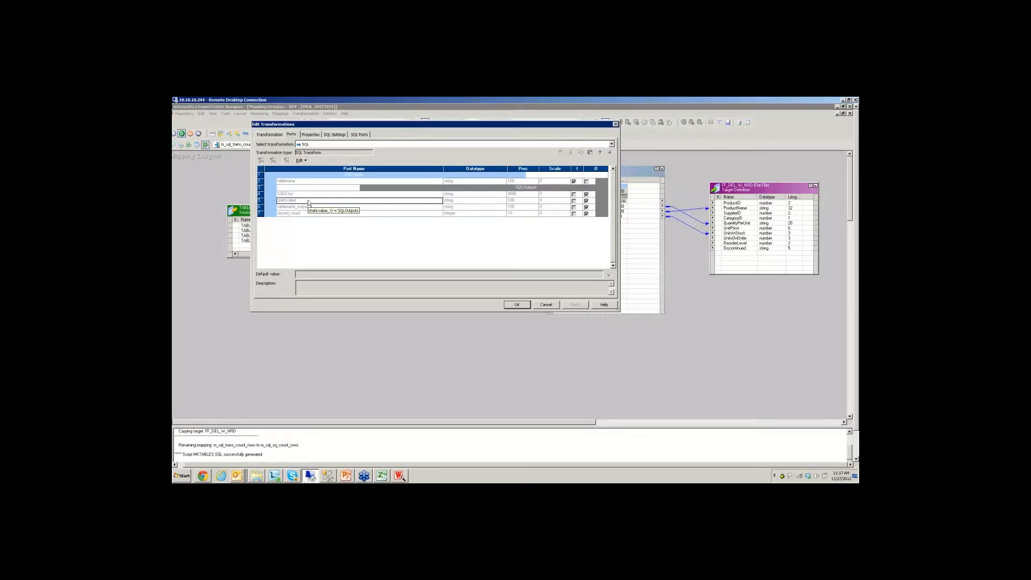
Match the staticvalue and record_count SQL ports to the 'record count is' literal and count(*) in the SQL query
left_click(359, 134)
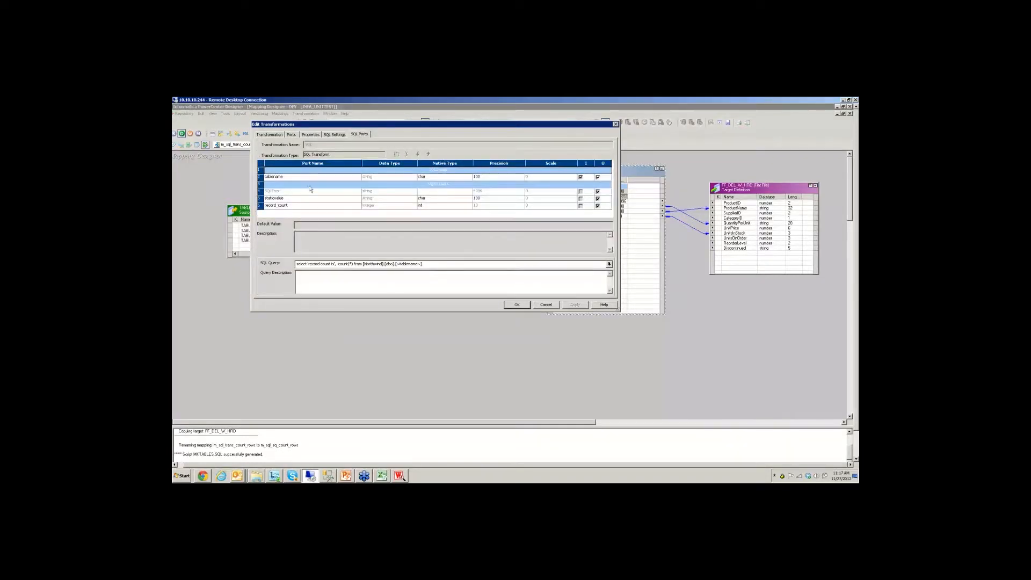
left_click(304, 201)
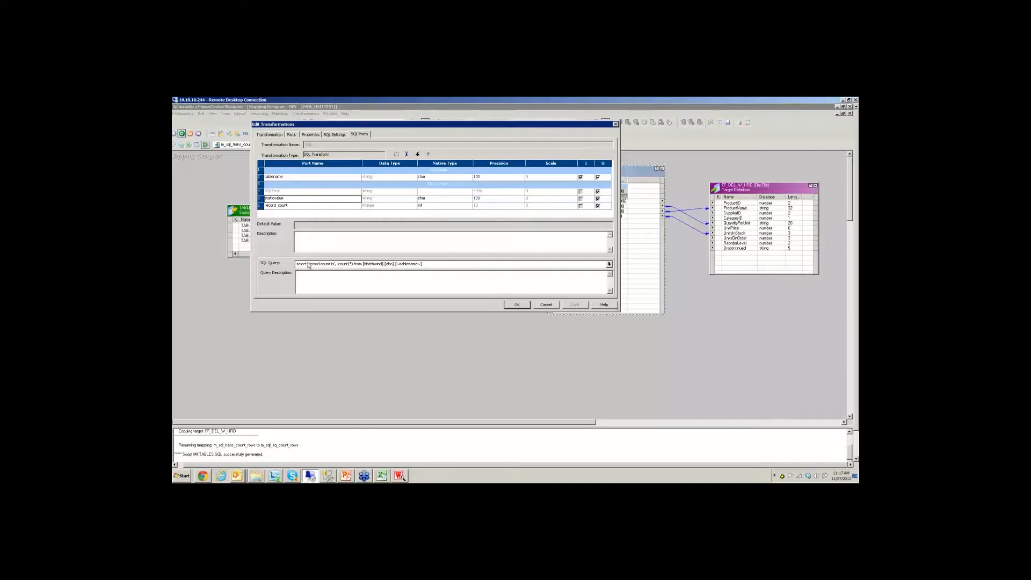
left_click_drag(309, 264, 337, 263)
left_click(303, 207)
left_click_drag(338, 264, 353, 264)
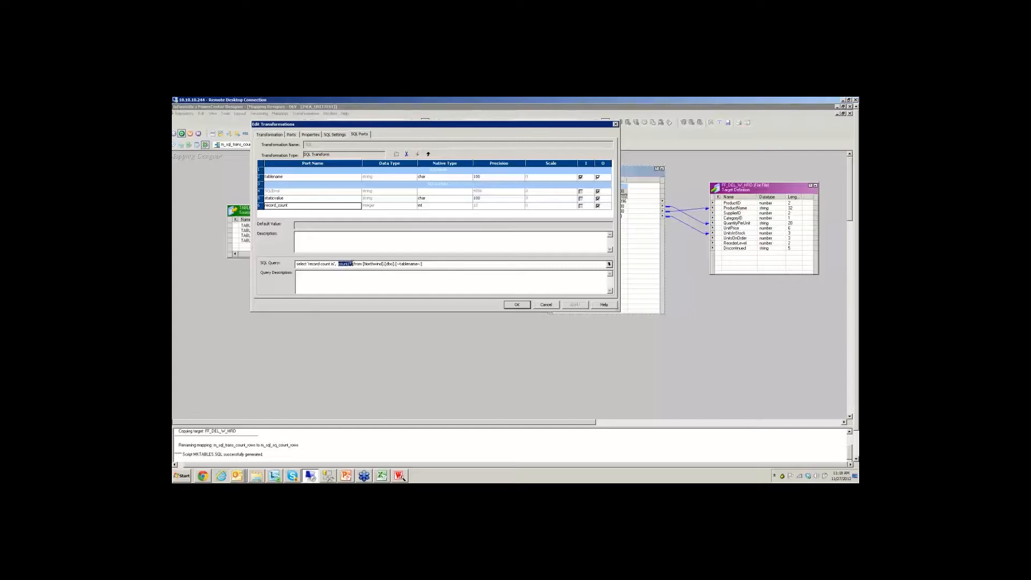
Examine the full record-count query and its tablename string substitution in the SQL Editor, then close the transformation's dialogs
left_click(609, 265)
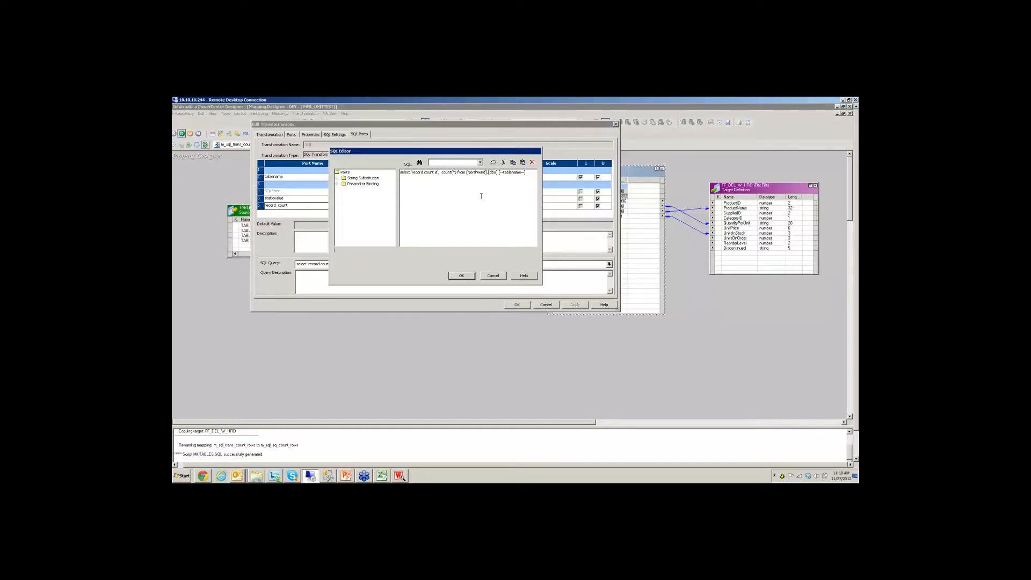
left_click(337, 178)
left_click(498, 182)
left_click_drag(533, 172, 399, 173)
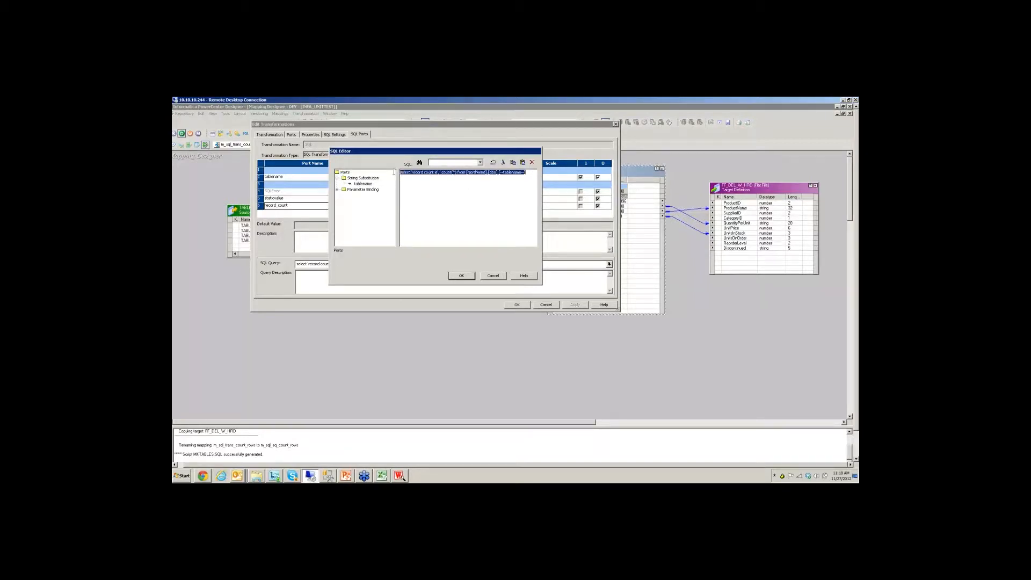
left_click(414, 181)
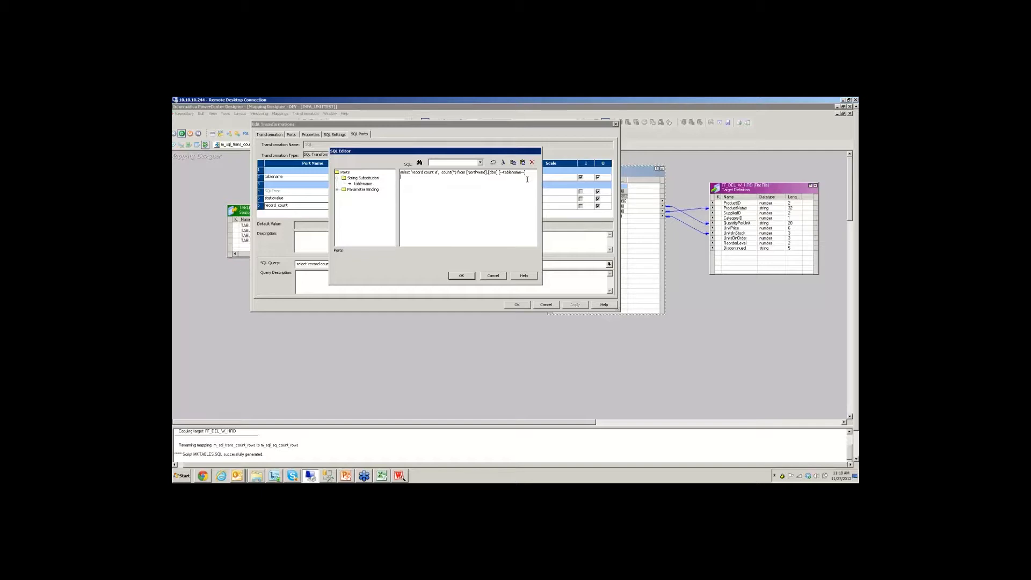
left_click_drag(520, 172, 499, 172)
left_click_drag(500, 172, 525, 171)
left_click(461, 276)
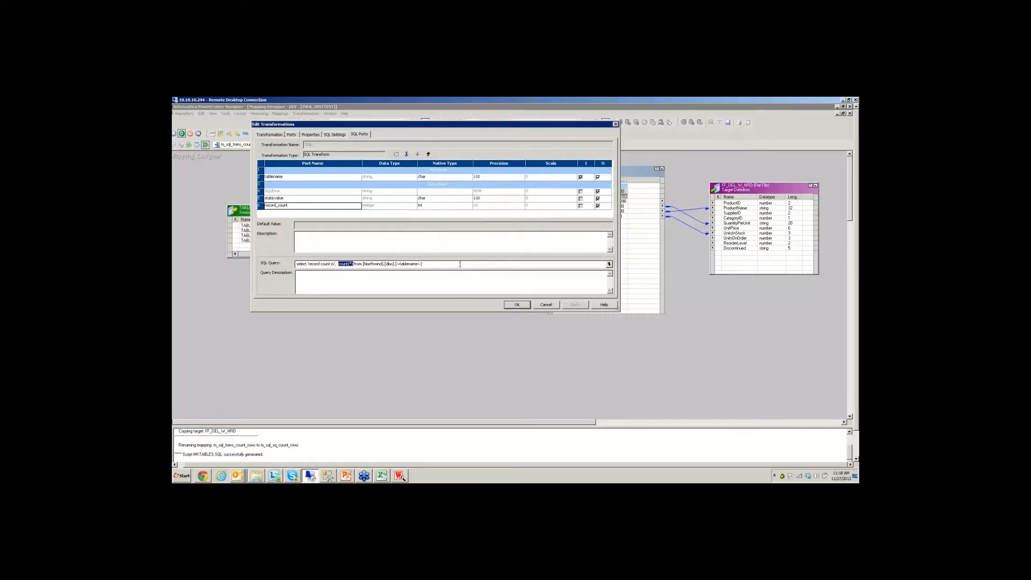
left_click(460, 264)
left_click(550, 305)
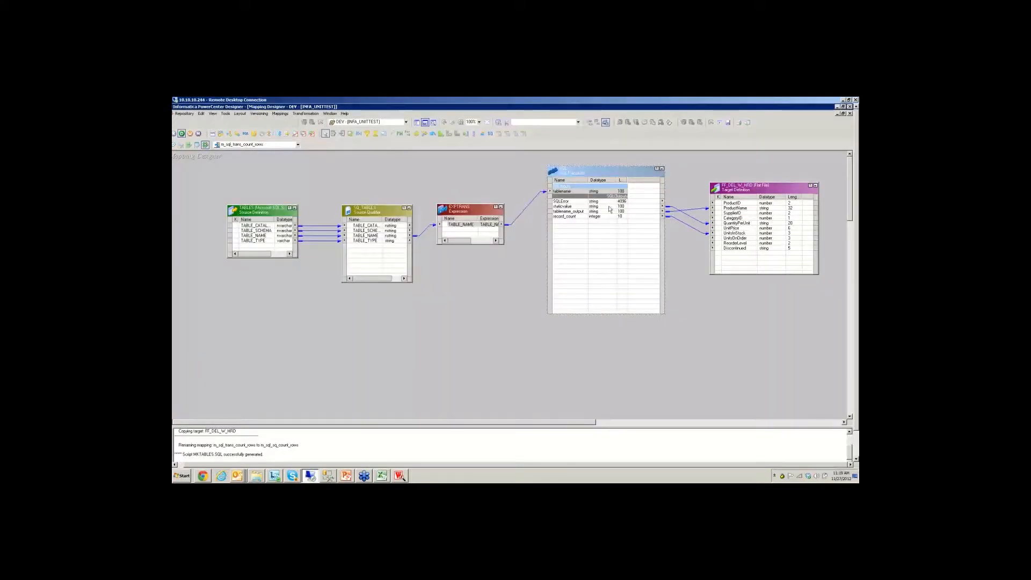
Trace tablename_output to the target's ProductName column and check the query literal that feeds the staticvalue port
left_click(569, 212)
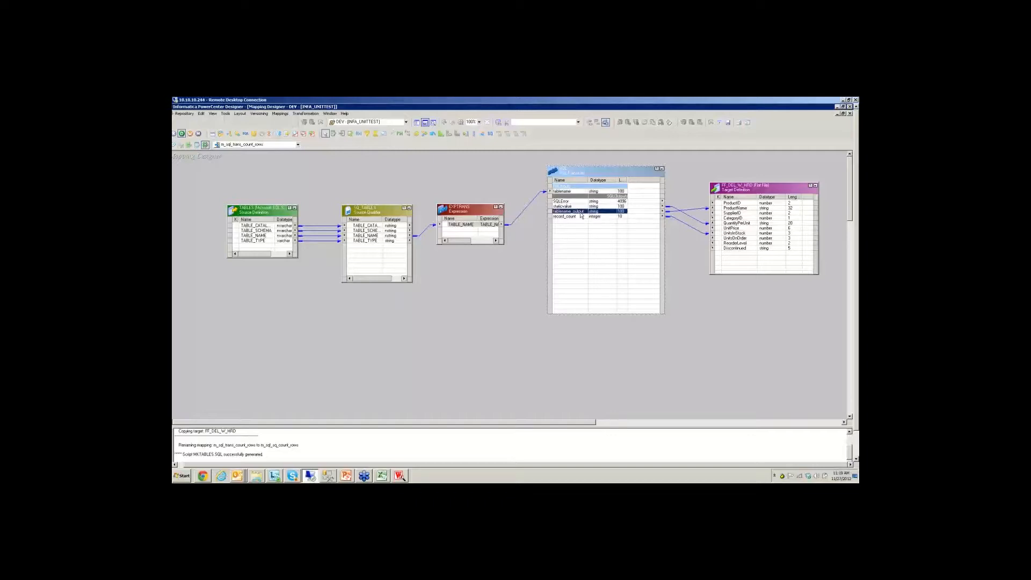
left_click(739, 208)
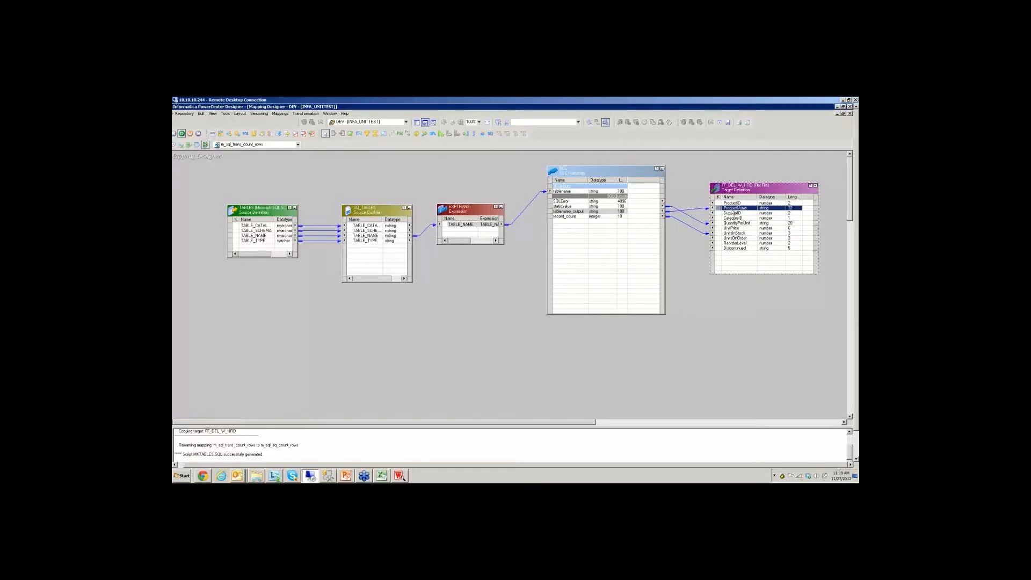
left_click(578, 207)
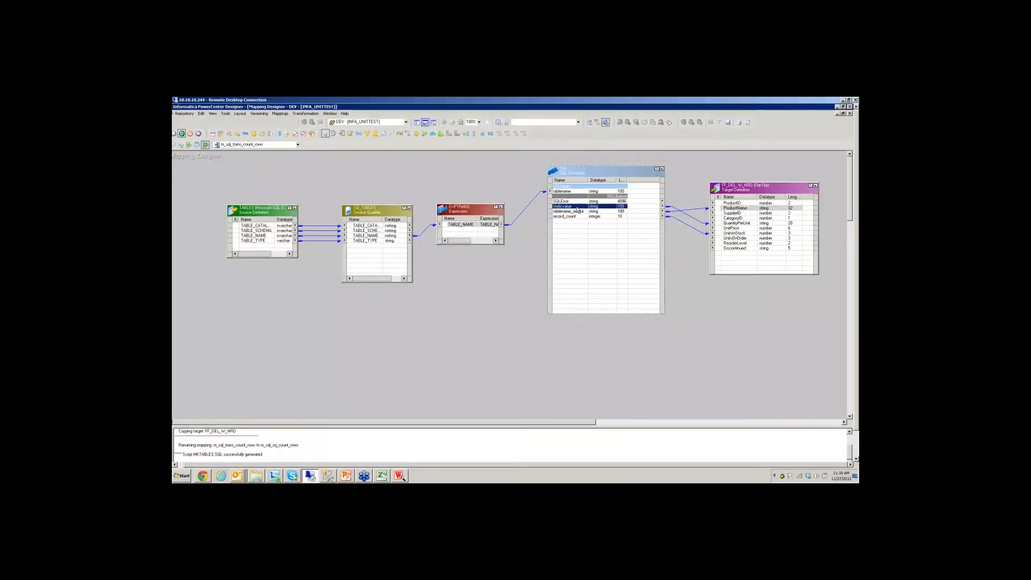
double_click(579, 171)
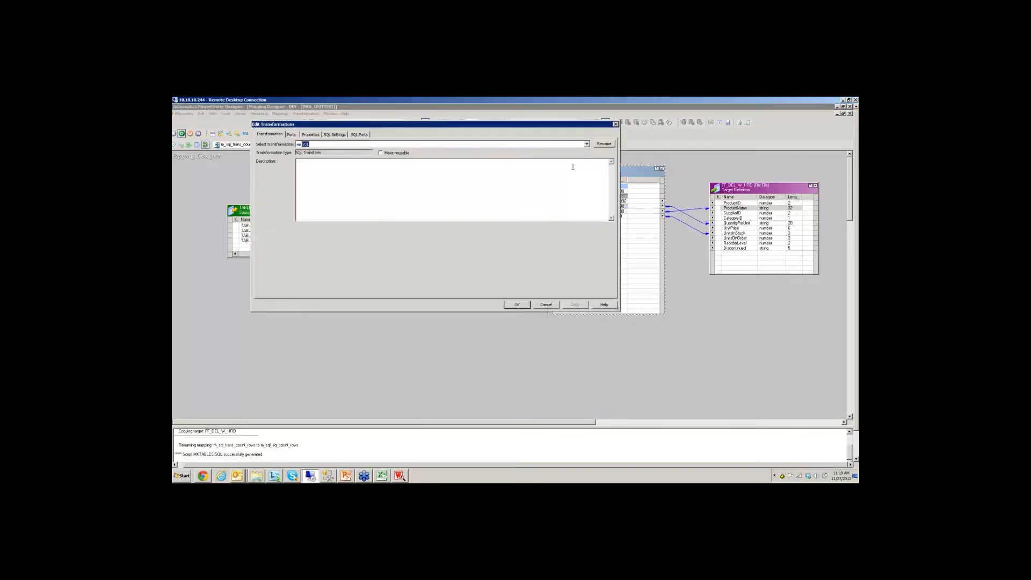
left_click(337, 135)
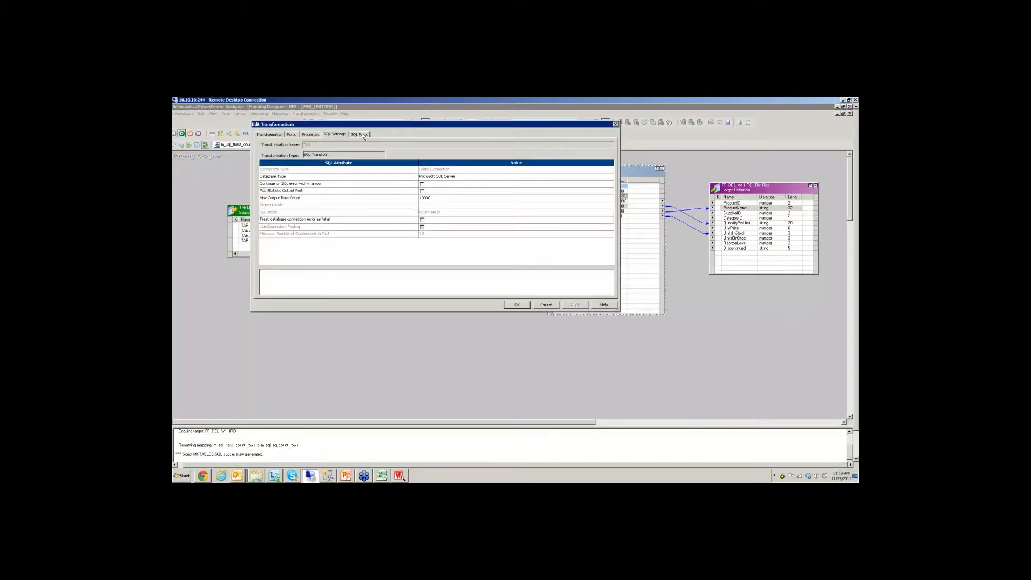
left_click(362, 134)
left_click_drag(336, 263, 308, 264)
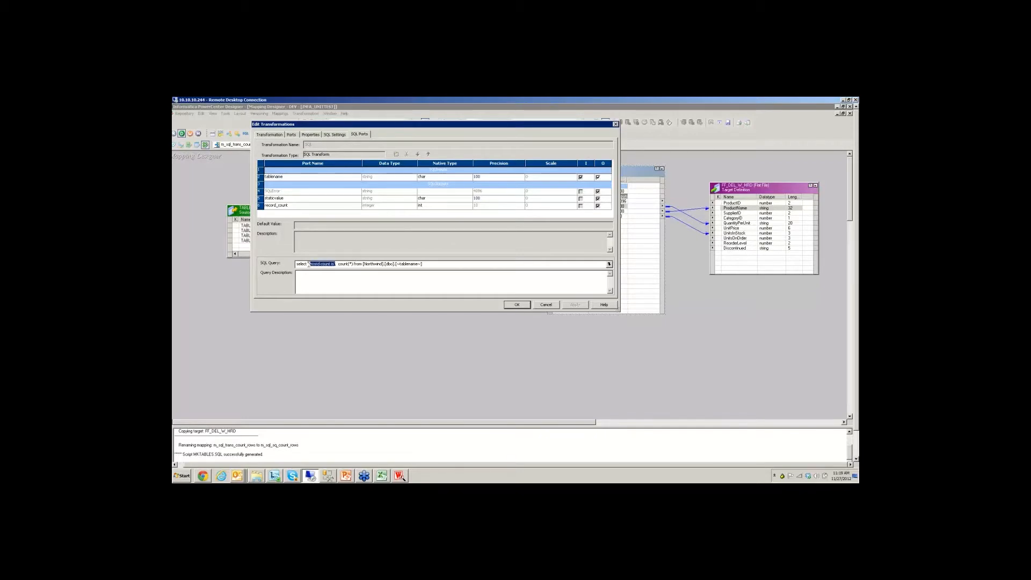
left_click(516, 305)
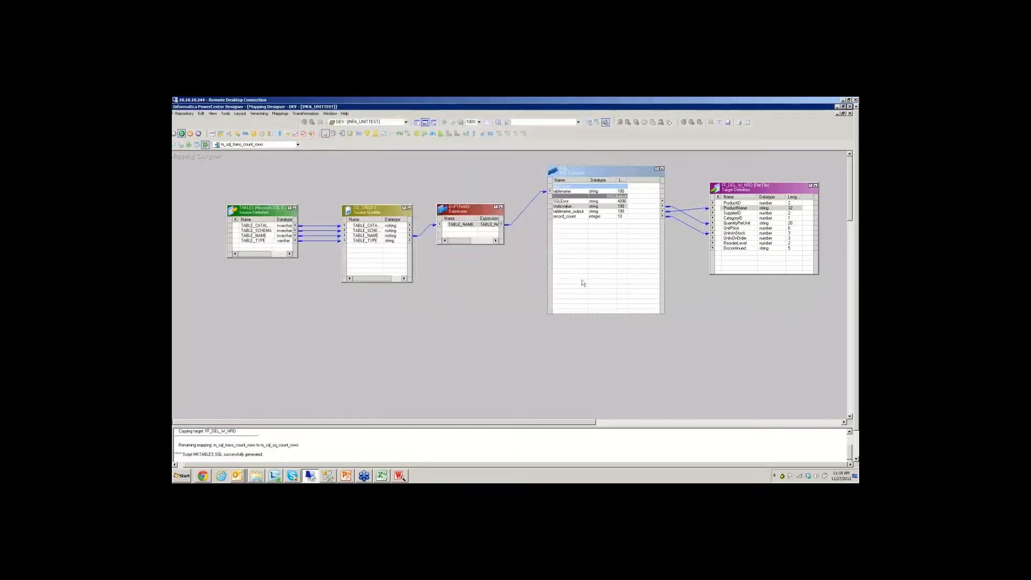
Trace the SQL transformation's record_count port to the UnitsInStock column of the FF_DEL_W_HRD target
left_click(565, 220)
left_click(566, 217)
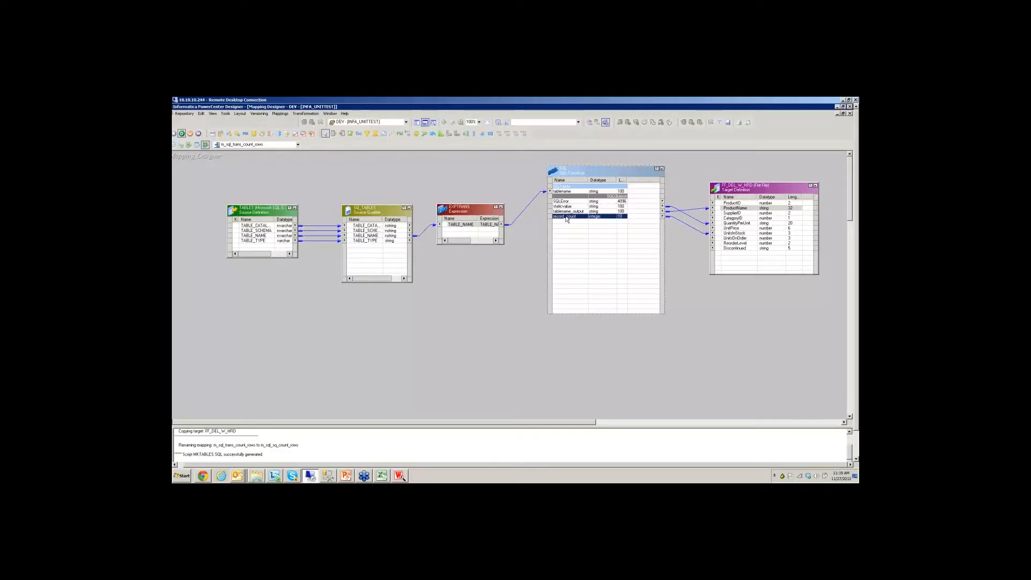
left_click(729, 234)
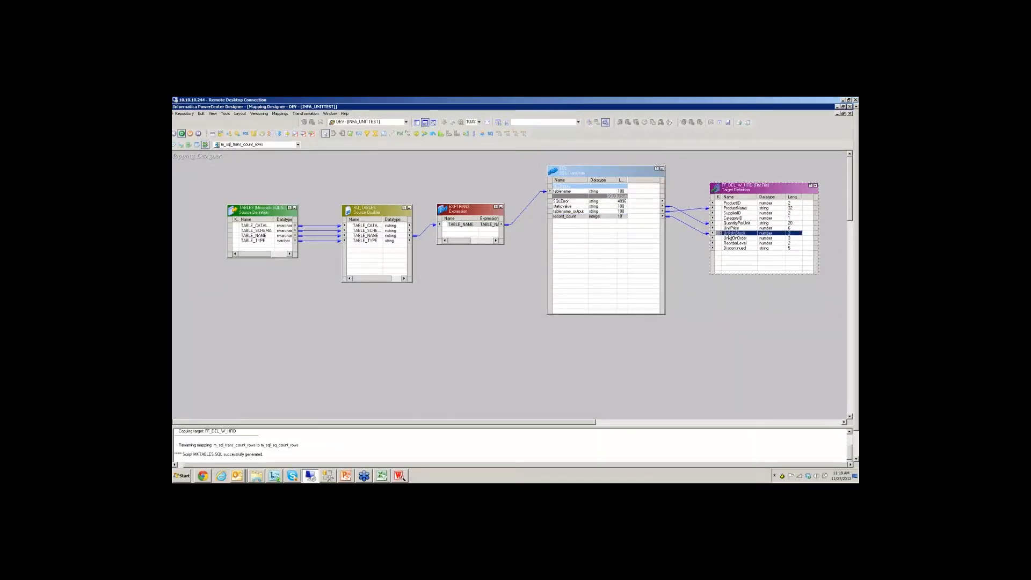
left_click(732, 316)
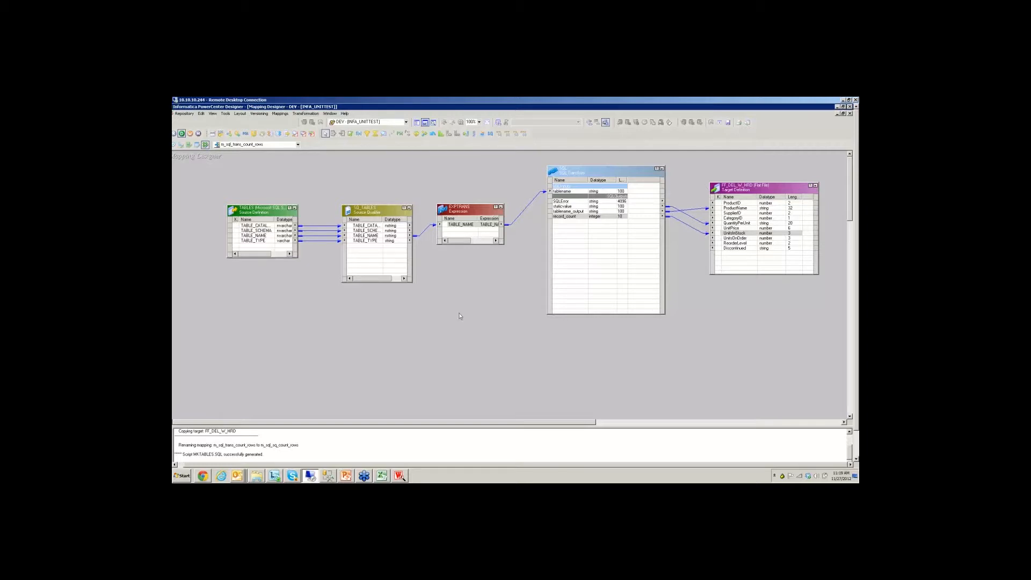
left_click(579, 170)
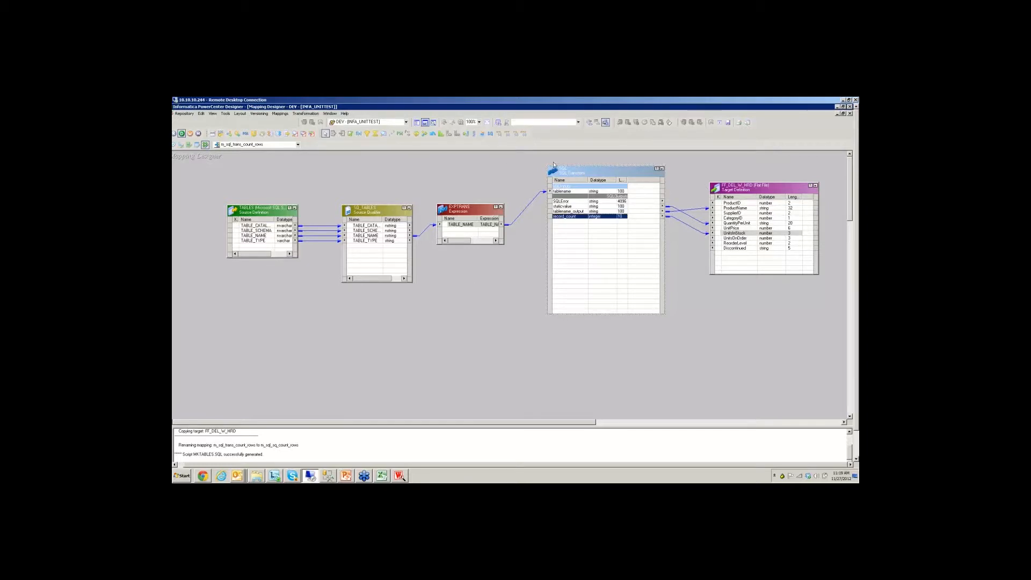
left_click(505, 165)
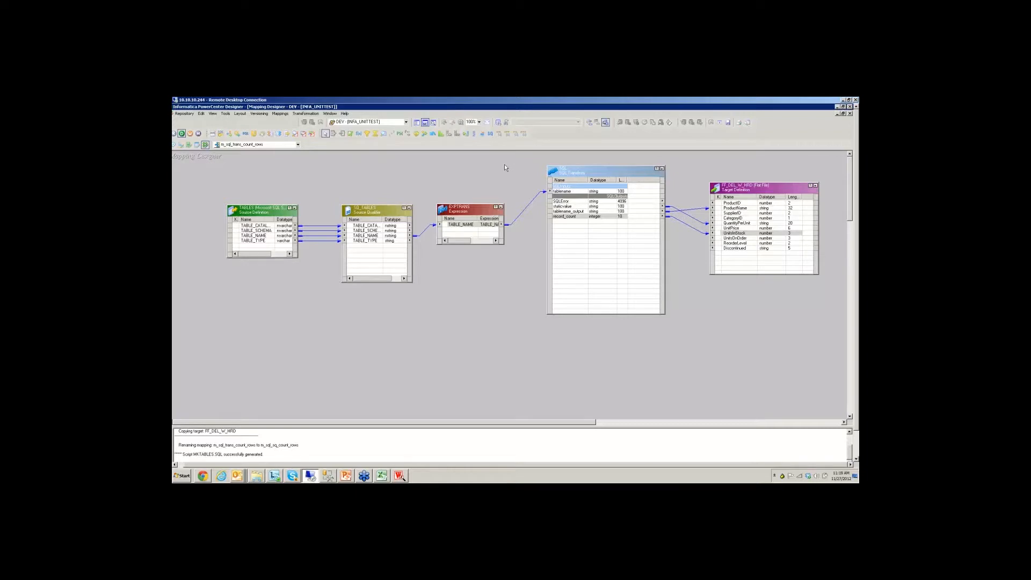
Switch to Informatica PowerCenter Workflow Manager and check the mapping name used by the s_m_sql_trans_count_rows session
left_click(191, 134)
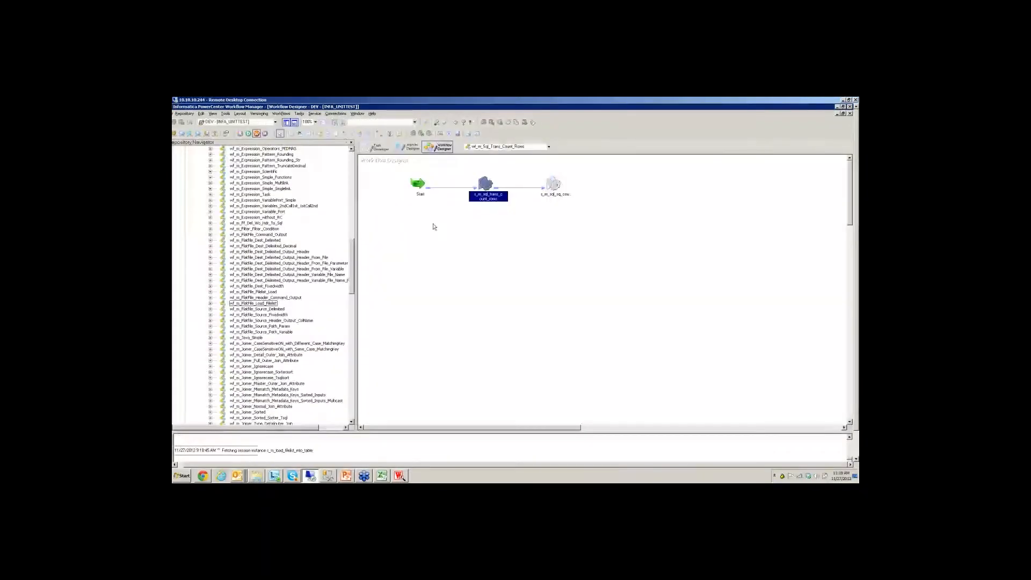
left_click(496, 169)
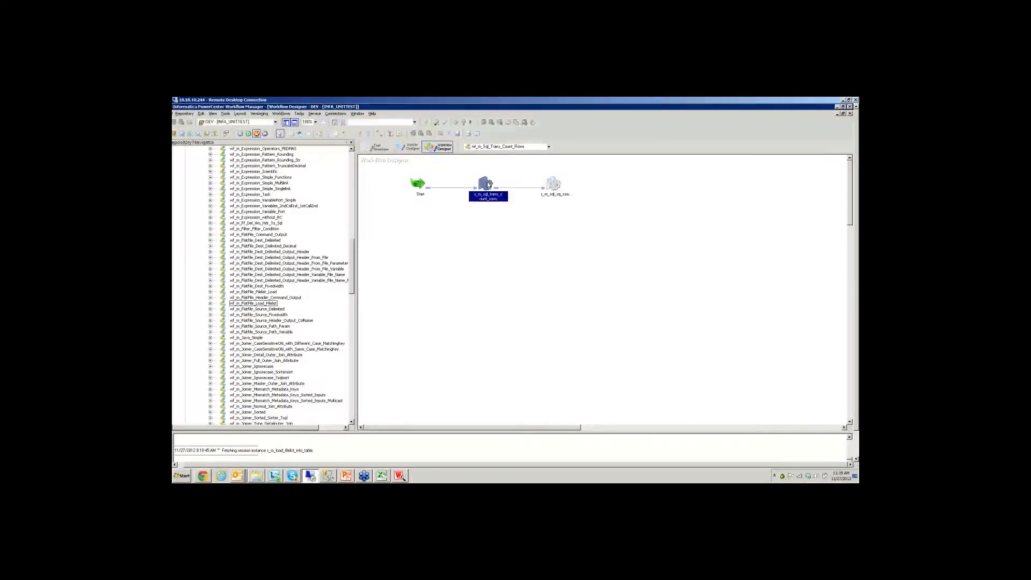
double_click(488, 185)
left_click_drag(364, 211, 301, 214)
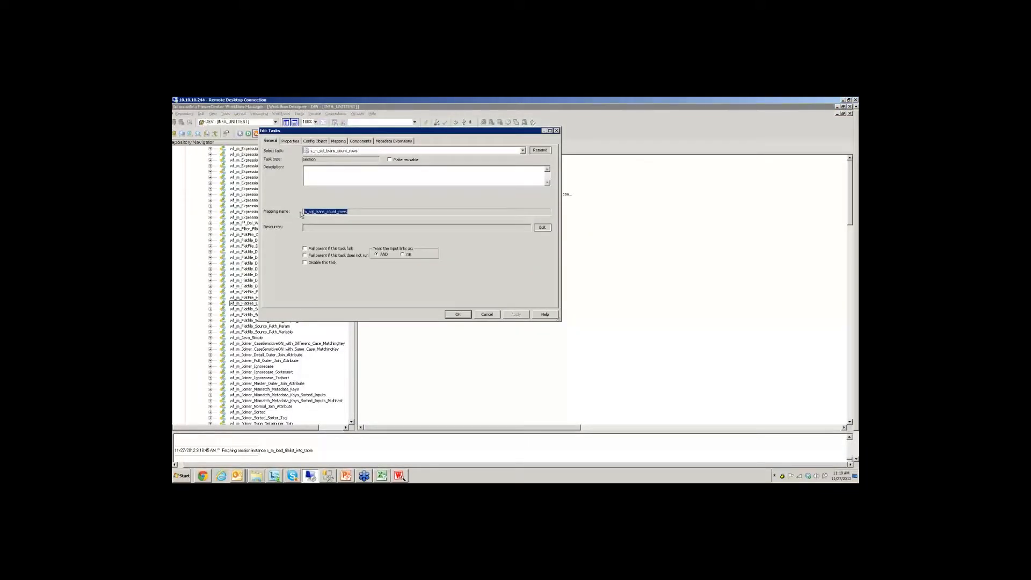
left_click(457, 315)
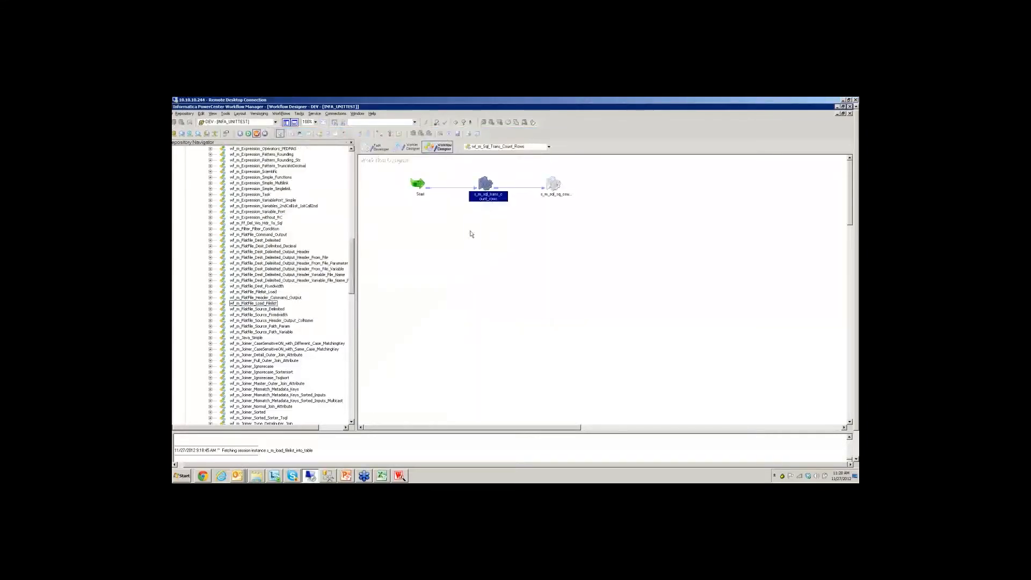
Open the s_m_sql_trans_count_rows session's mapping settings and check the relational connection of the SQ_TABLES source
double_click(485, 186)
left_click(338, 141)
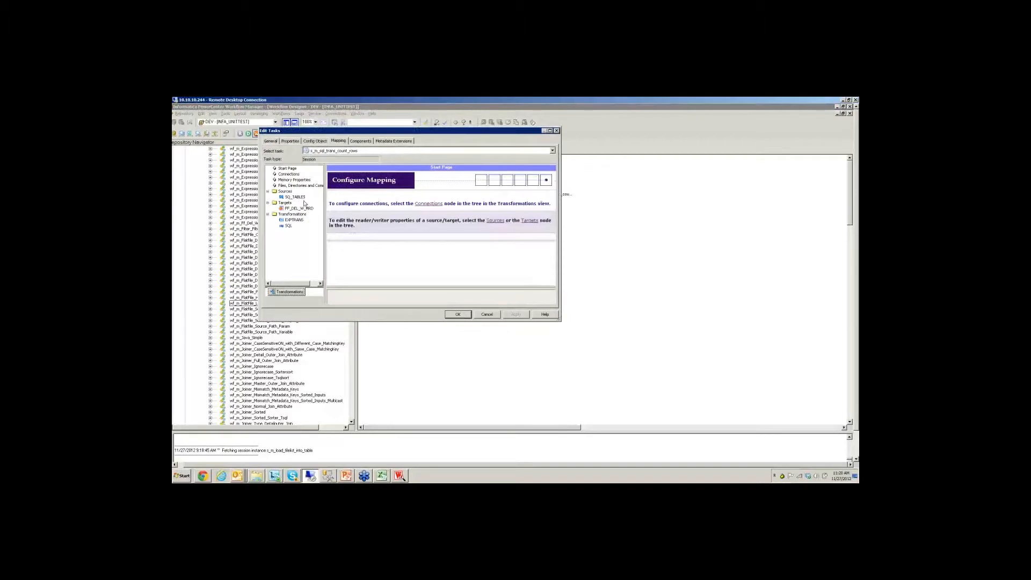
left_click(297, 197)
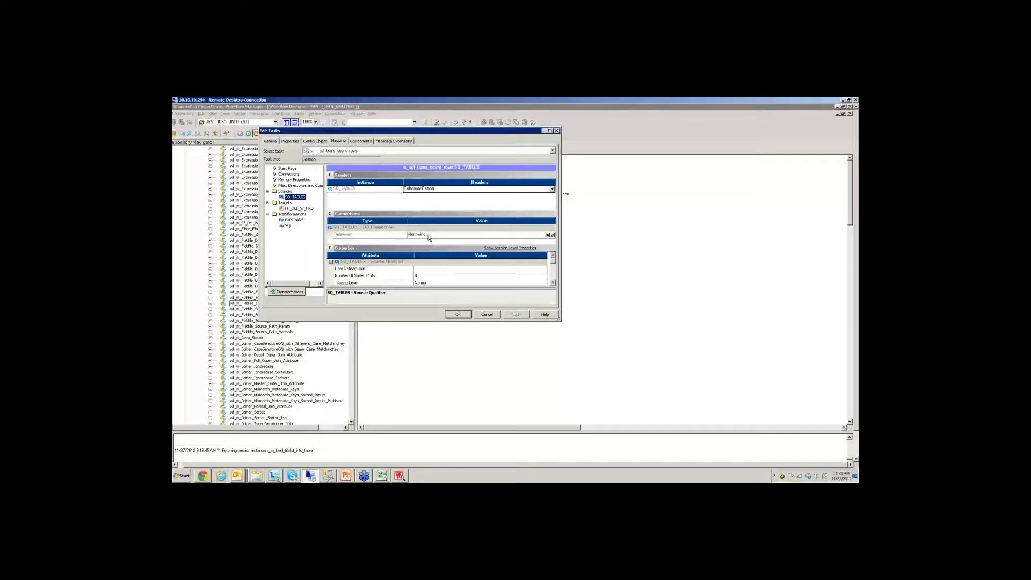
Check the output file directory and output filename of the FF_DEL_W_HRD target, then close the session settings
left_click(304, 209)
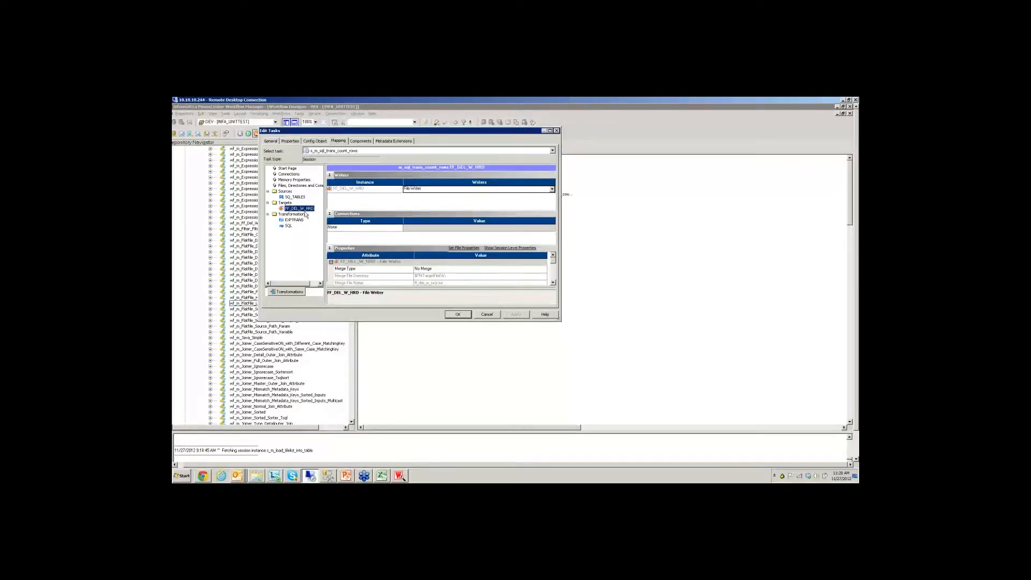
left_click(554, 283)
left_click(554, 283)
left_click(553, 283)
left_click(553, 283)
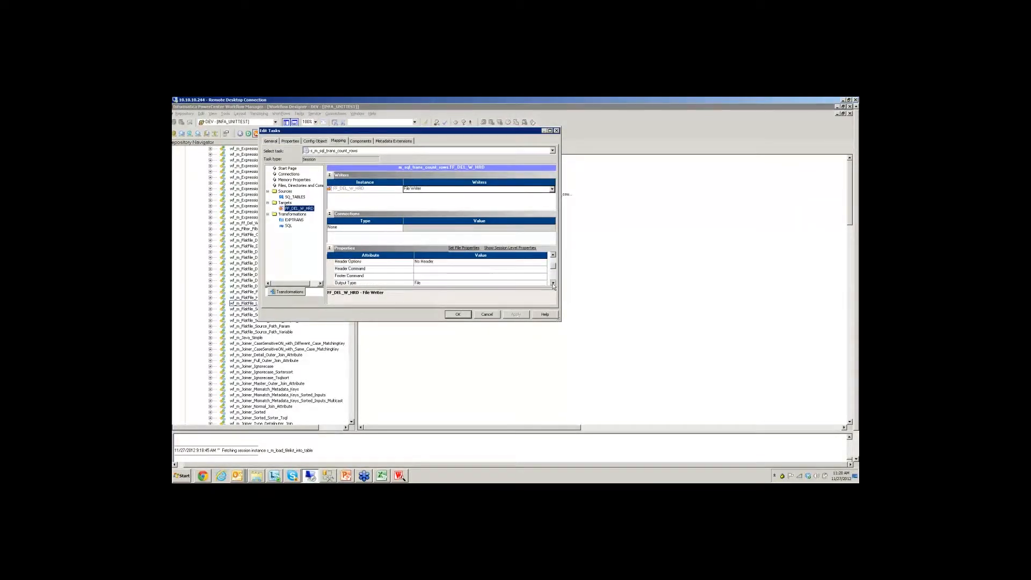
left_click(553, 283)
left_click(553, 283)
left_click(554, 283)
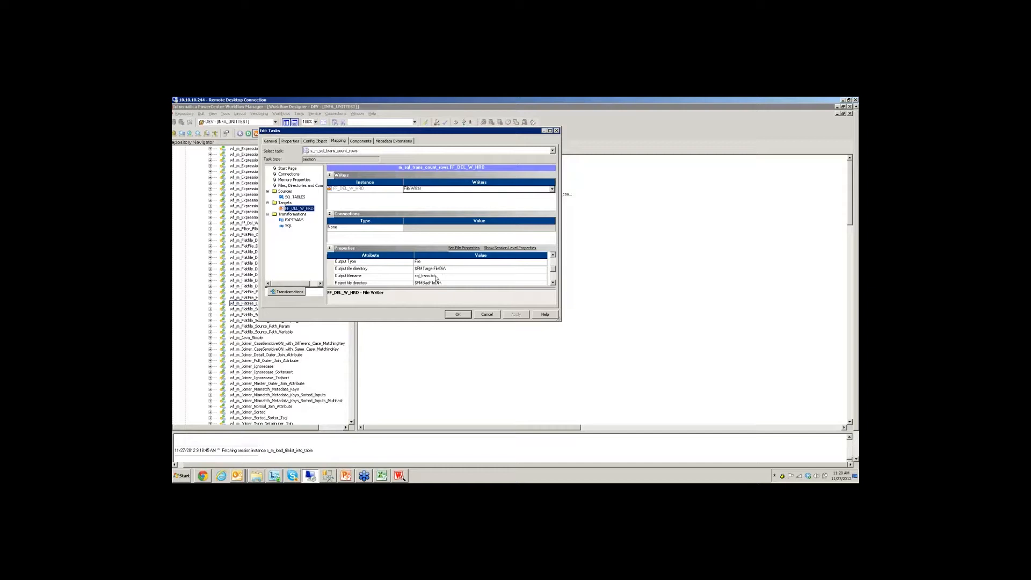
left_click(437, 276)
left_click(438, 275)
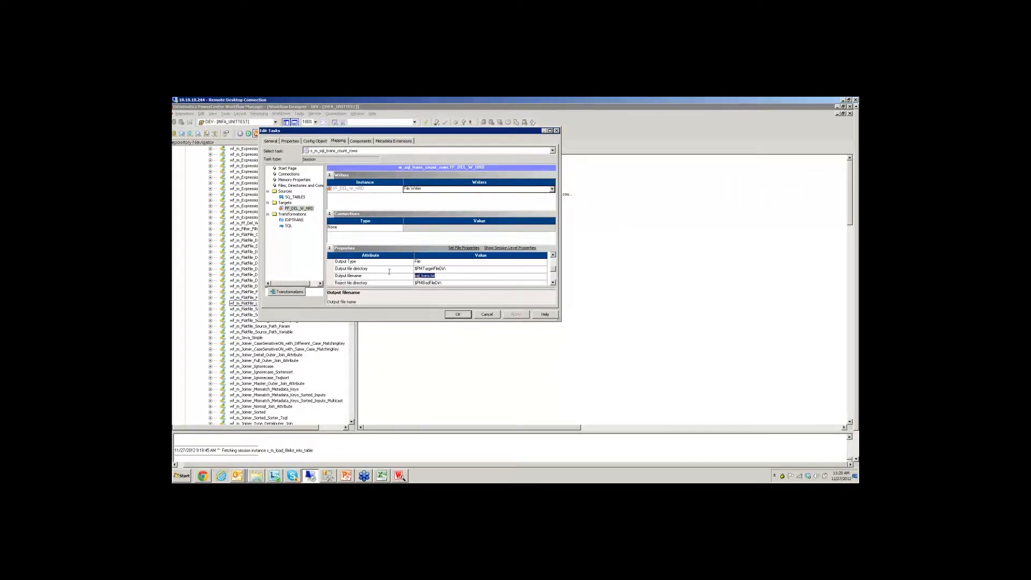
left_click(457, 314)
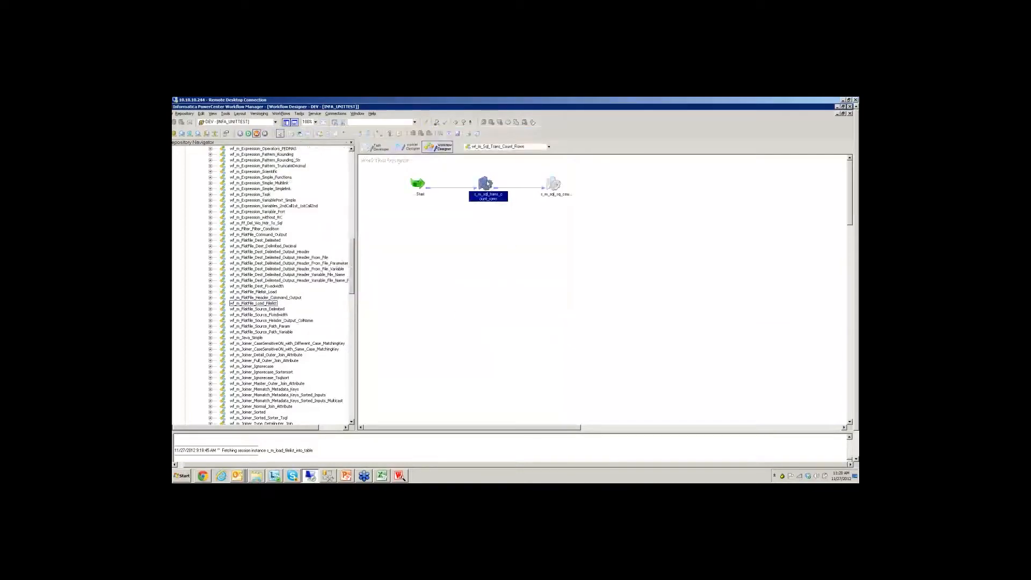
Start the s_m_sql_trans_count_rows session task, then switch to Workflow Monitor and display that session's run properties
right_click(487, 183)
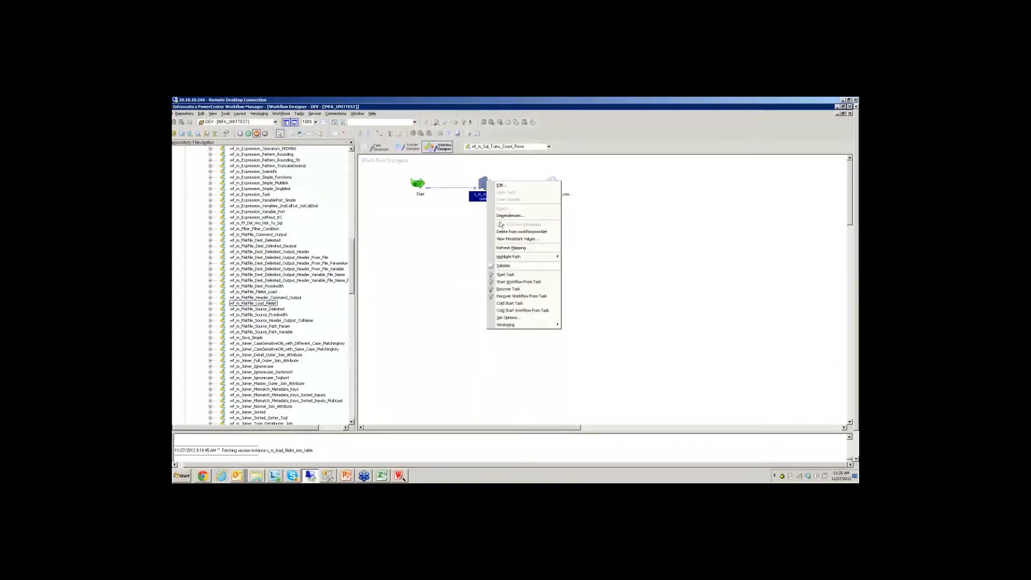
left_click(505, 275)
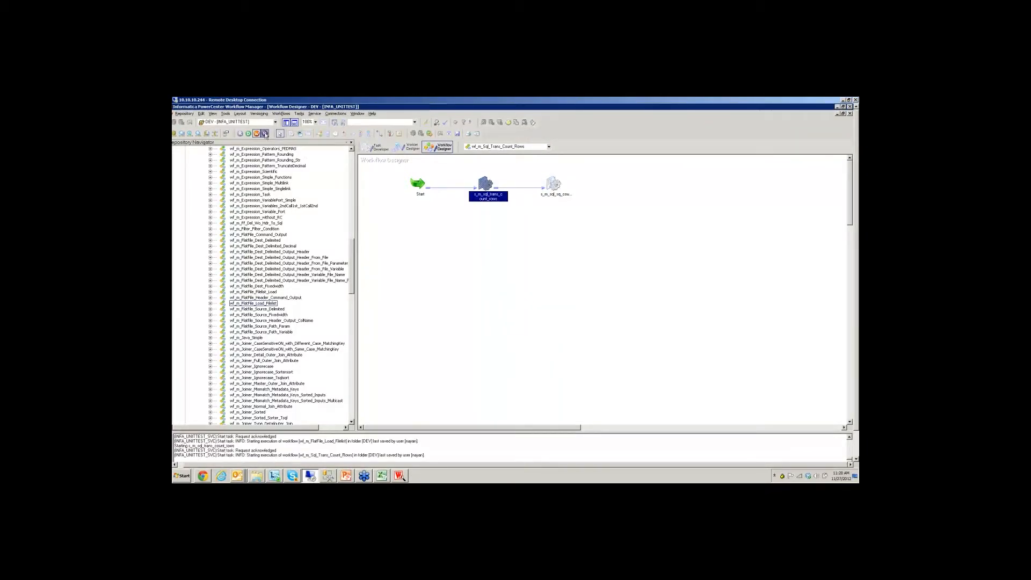
left_click(265, 135)
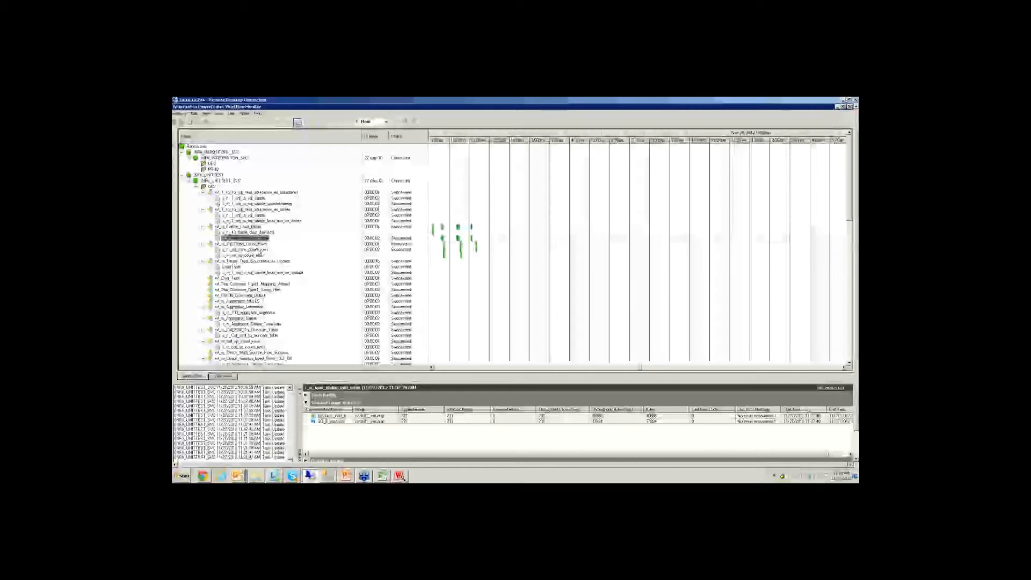
left_click(262, 250)
right_click(256, 250)
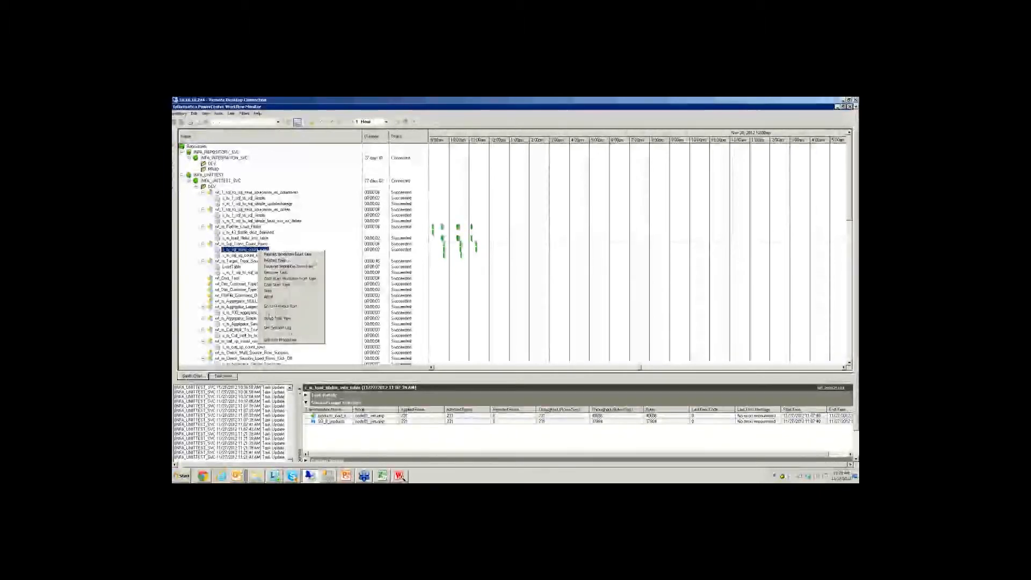
left_click(277, 340)
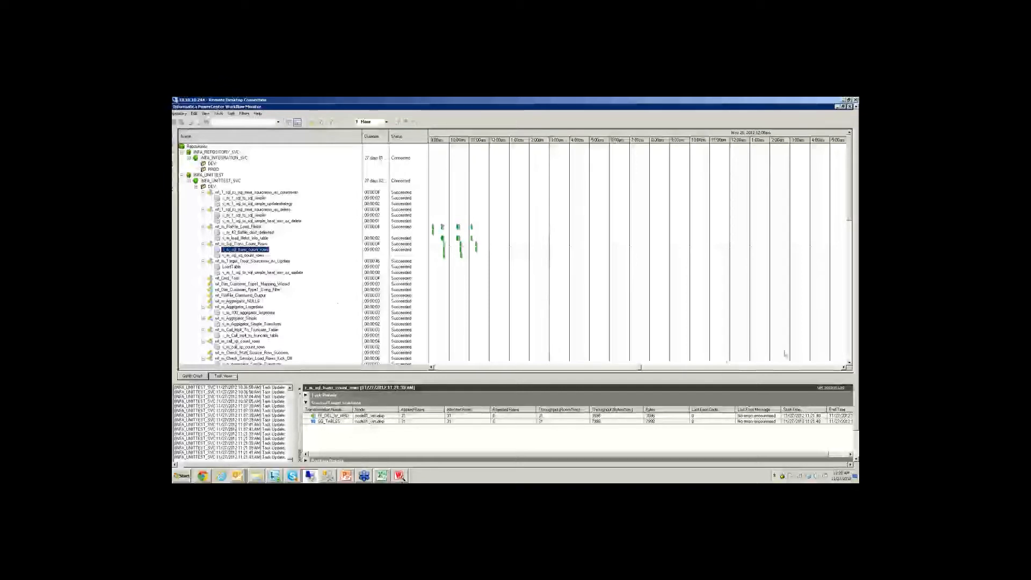
Switch to the file explorer, go to the TgtFiles folder under infa_shared and open sql_trans.txt
left_click(857, 349)
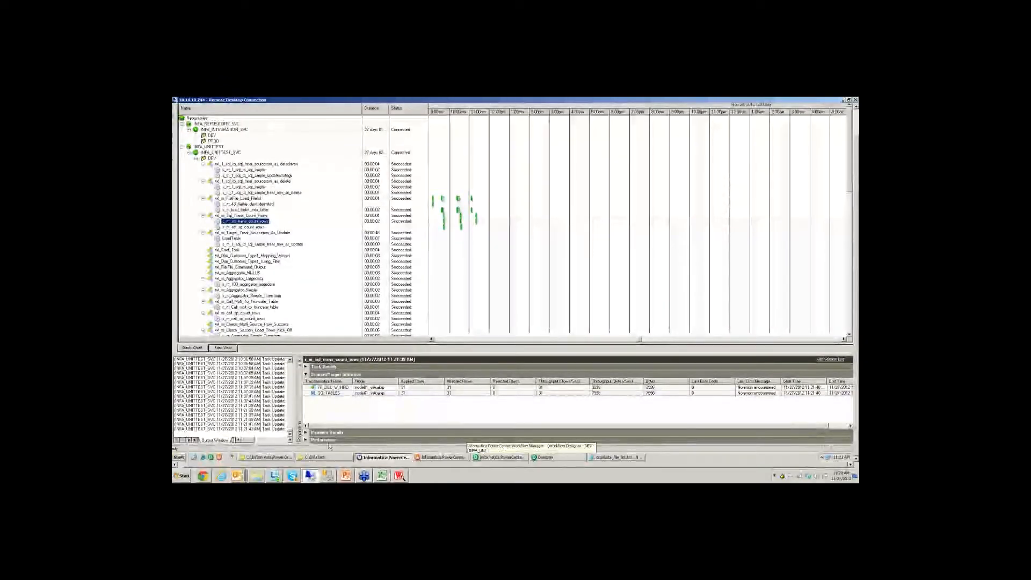
left_click(279, 458)
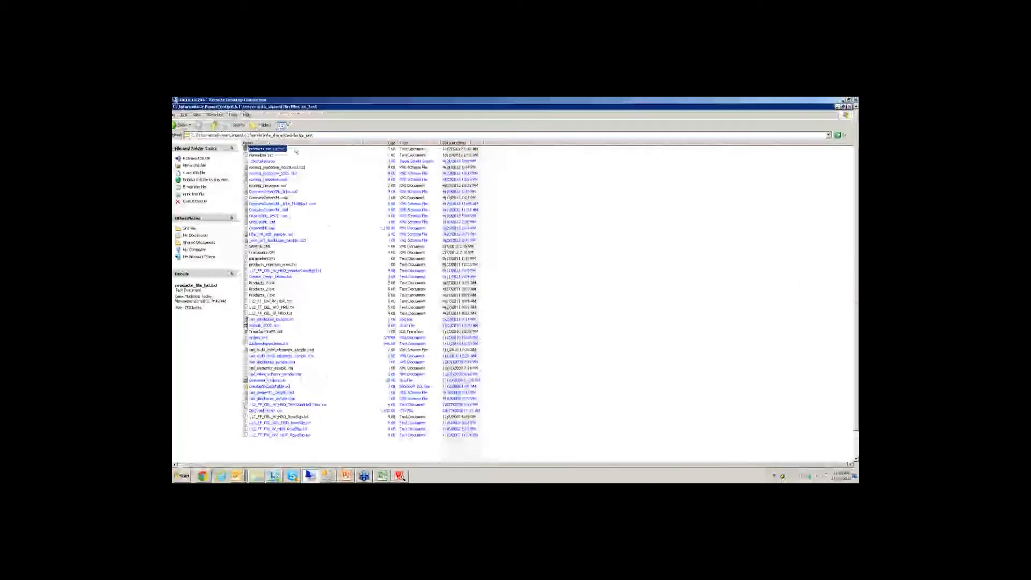
left_click(213, 125)
left_click(214, 126)
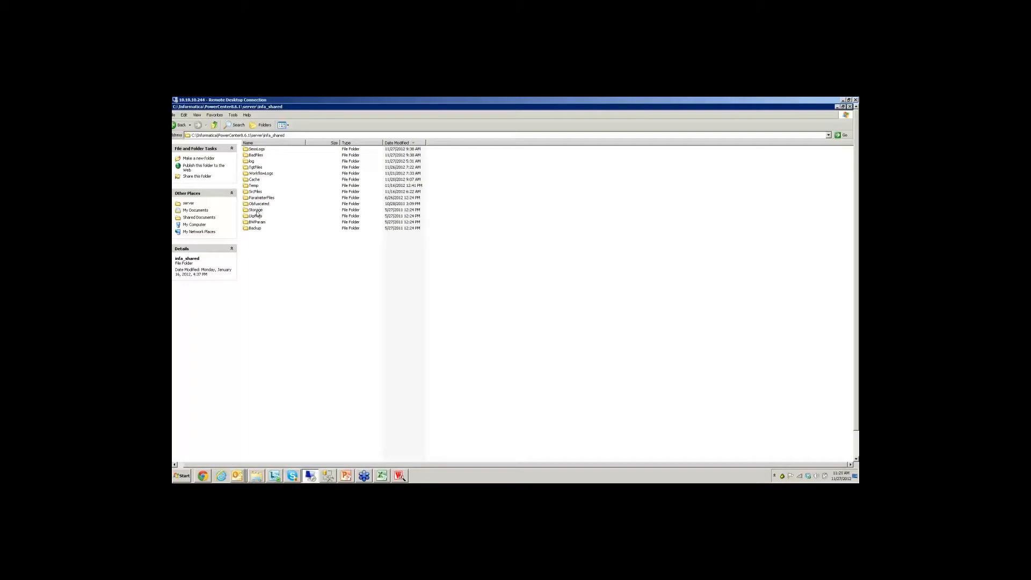
double_click(258, 168)
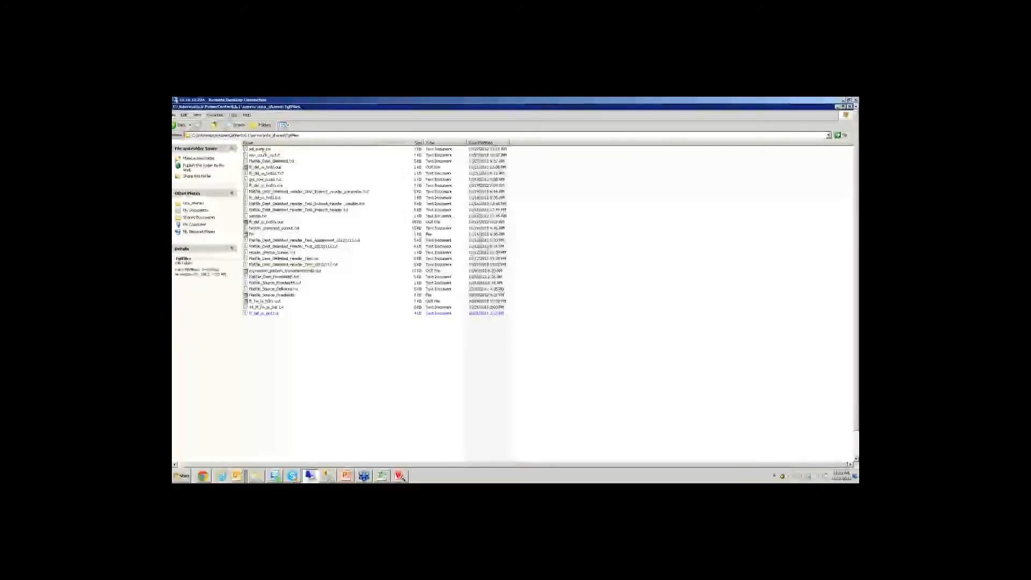
double_click(255, 150)
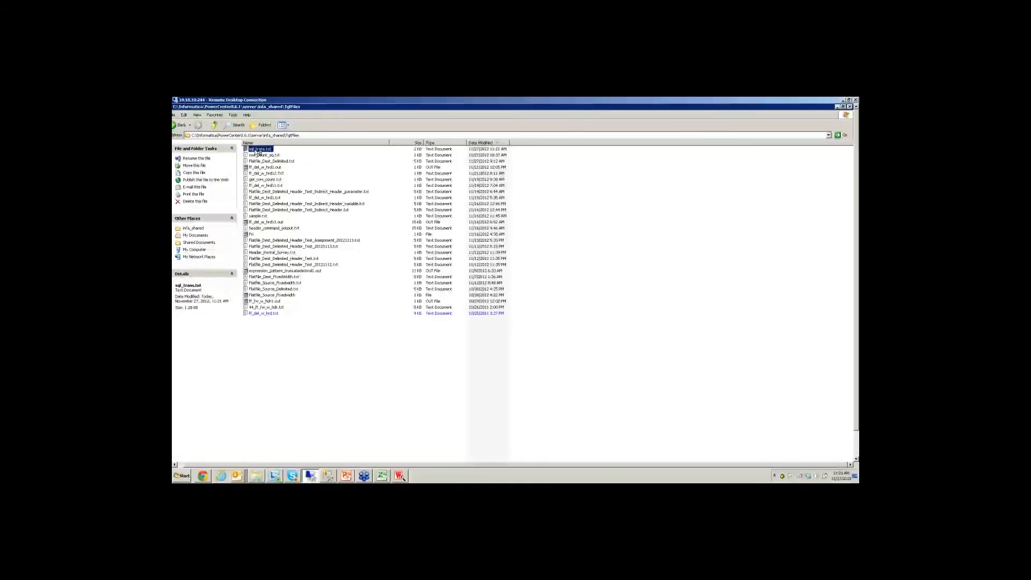
double_click(320, 144)
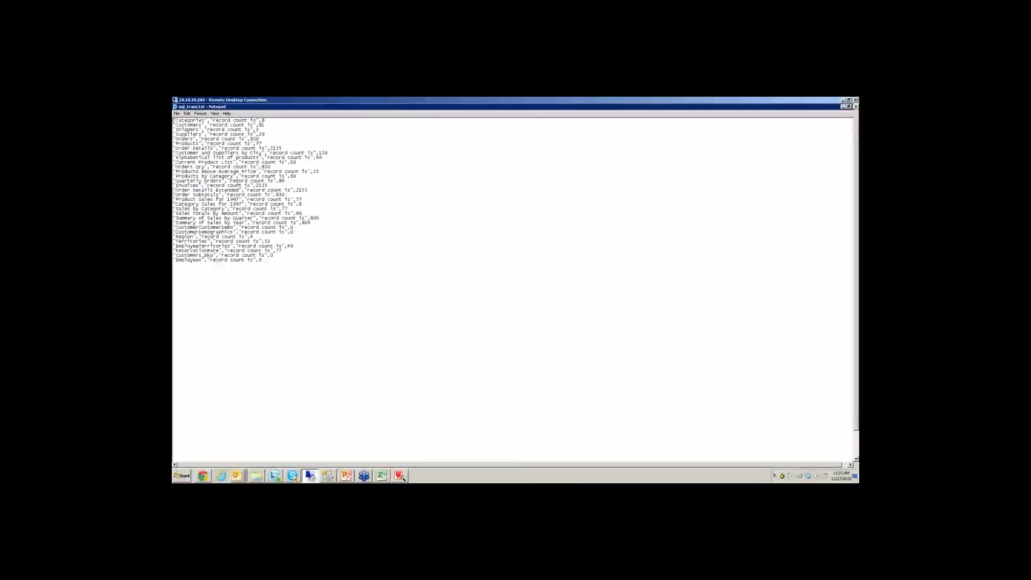
Review the per-table record count lines in sql_trans.txt, from Categories through Employees
left_click_drag(177, 120, 270, 121)
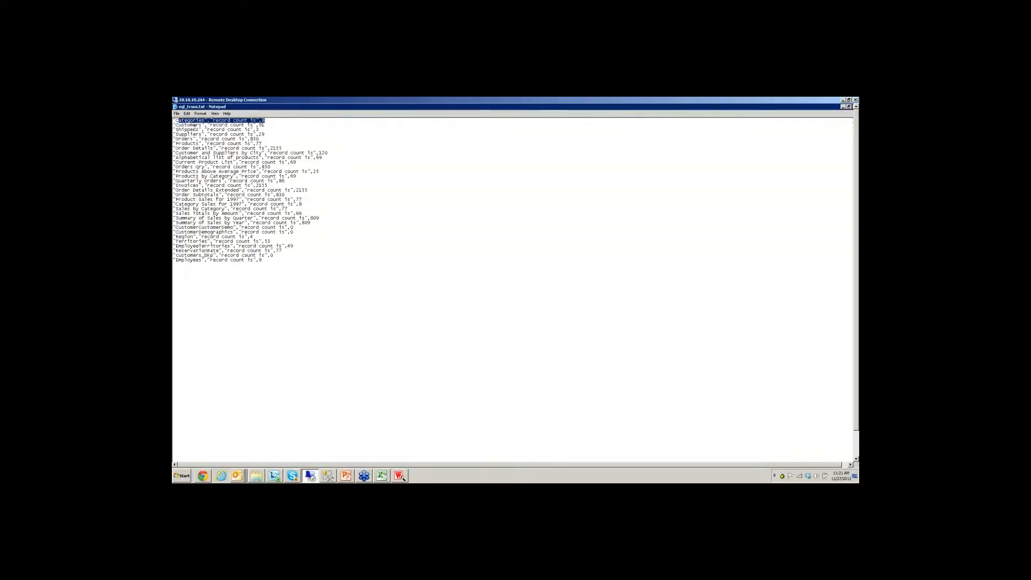
left_click_drag(187, 125, 265, 125)
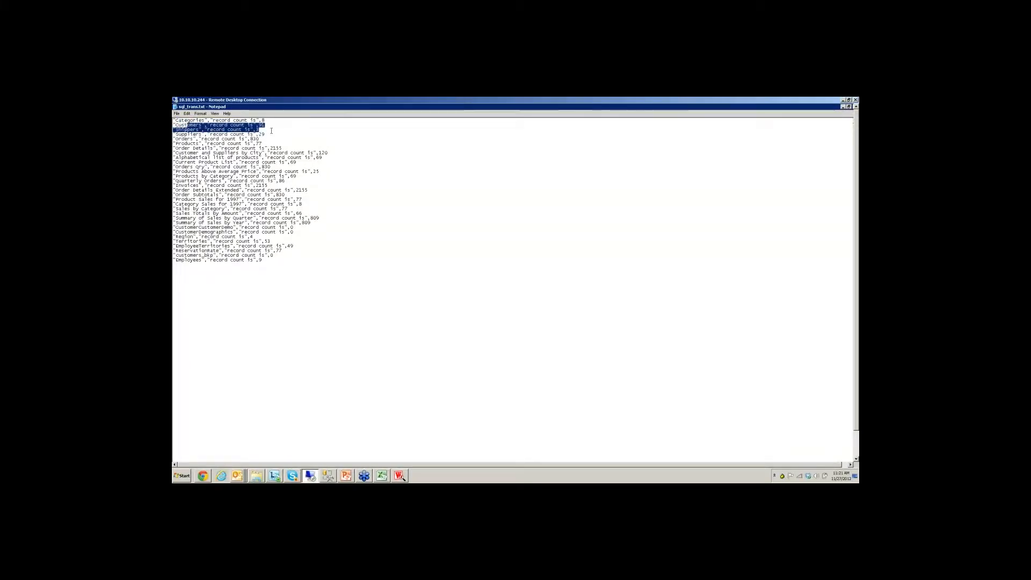
left_click(184, 130)
left_click_drag(177, 130, 301, 261)
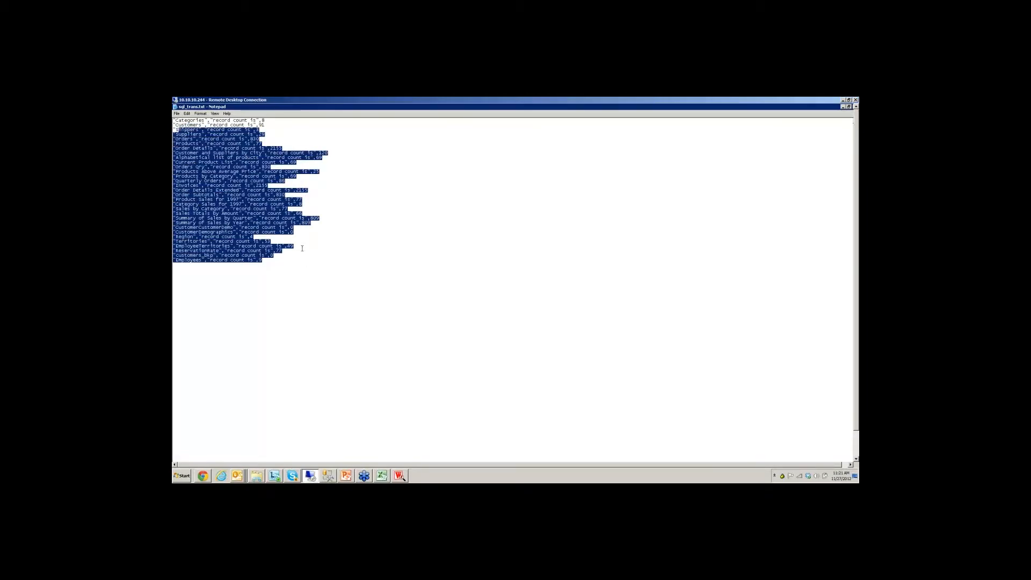
left_click(302, 261)
left_click_drag(173, 122, 304, 263)
left_click(301, 259)
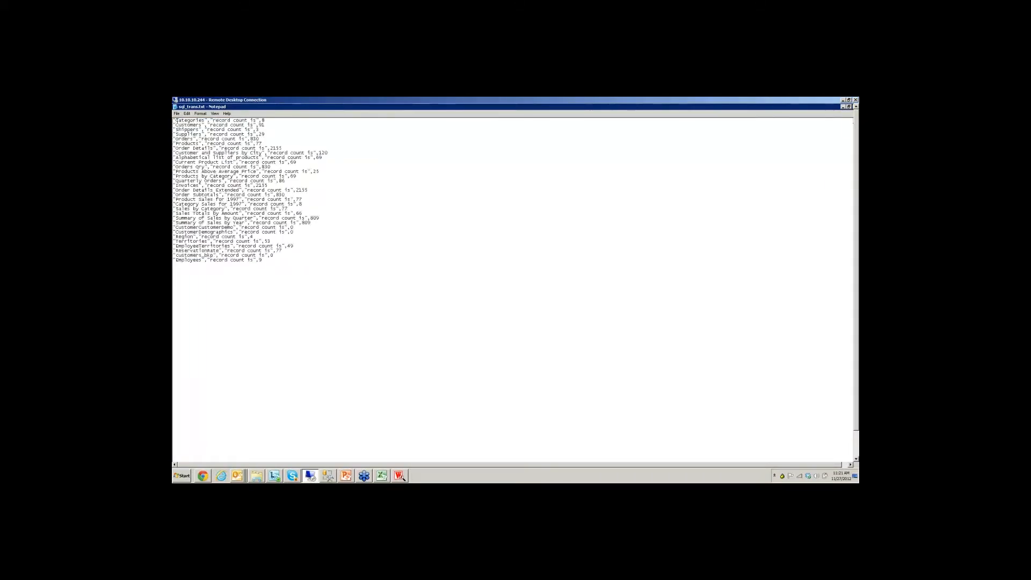
Examine the table name, static text and count fields in the Categories and Customers lines, then select all the text
left_click_drag(177, 121, 257, 120)
left_click(204, 119)
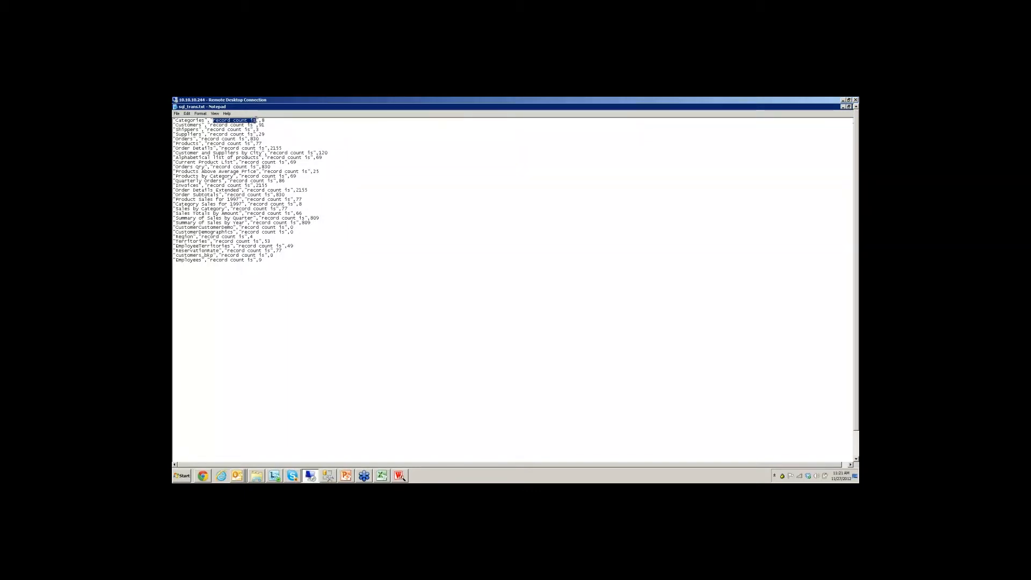
left_click_drag(261, 120, 265, 120)
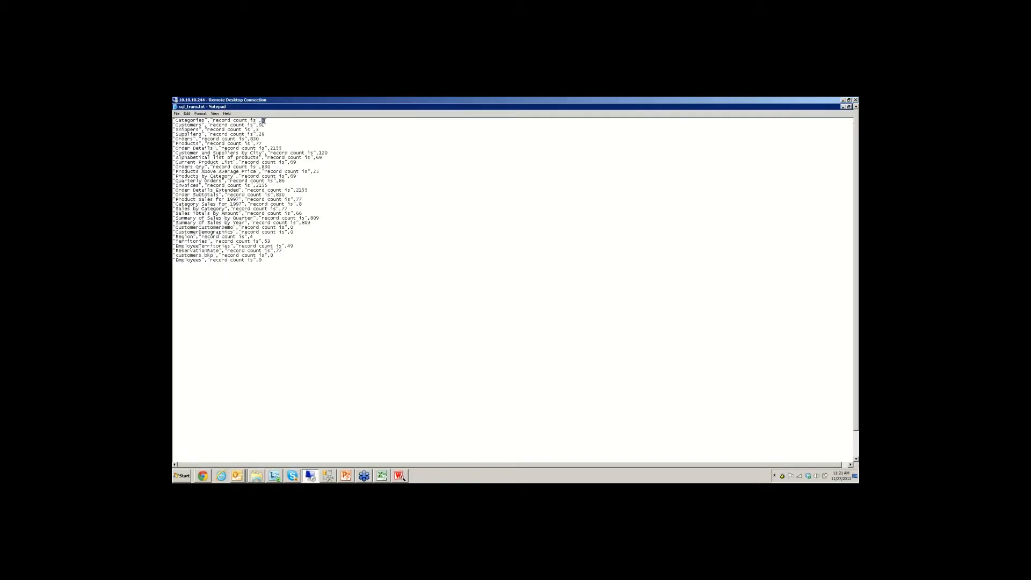
left_click(269, 123)
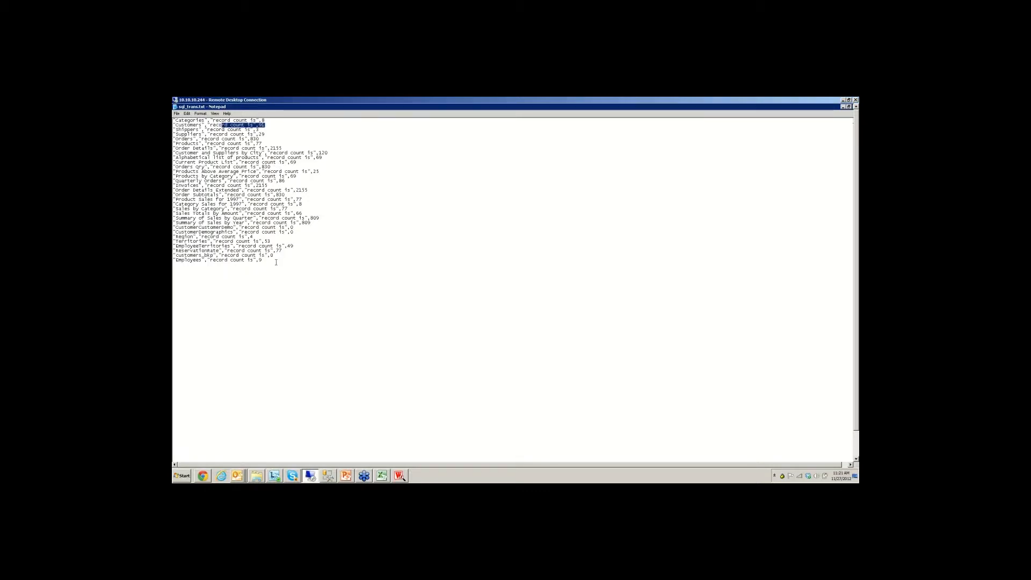
key("ctrl+a")
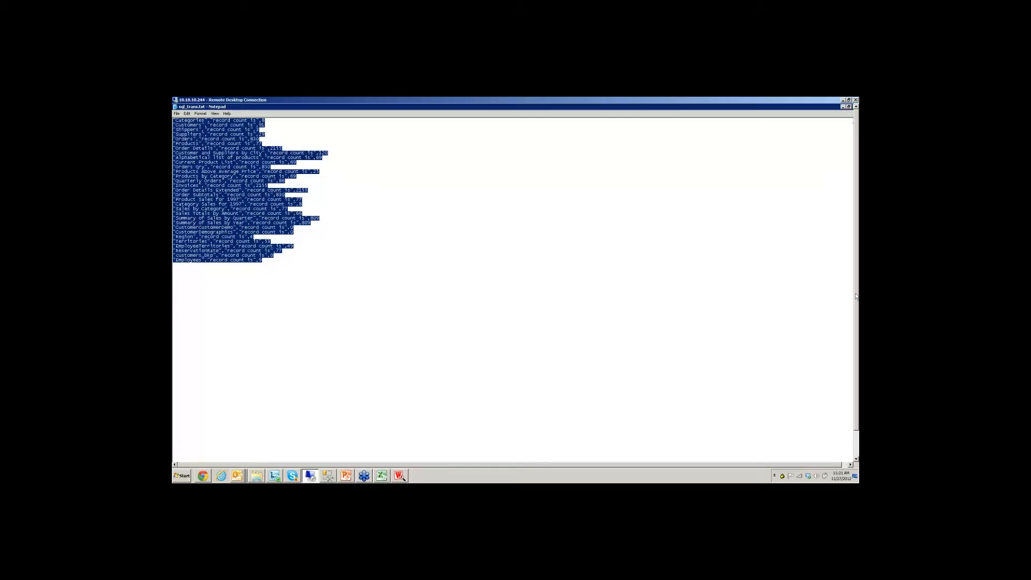
Switch to Informatica PowerCenter Designer and open the m_sql_sq_count_rows mapping to view its full flow
left_click_drag(857, 296, 856, 329)
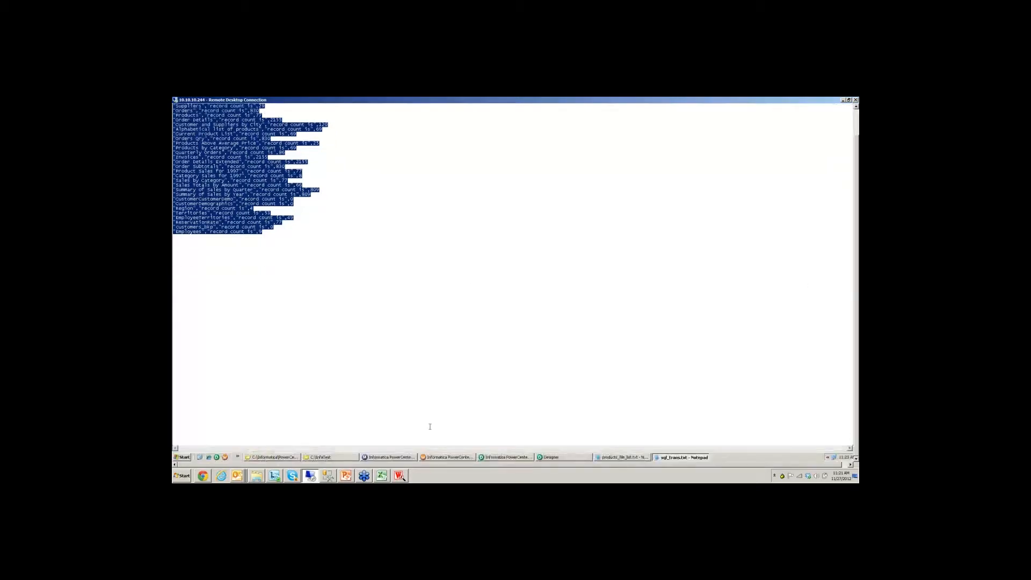
left_click(500, 457)
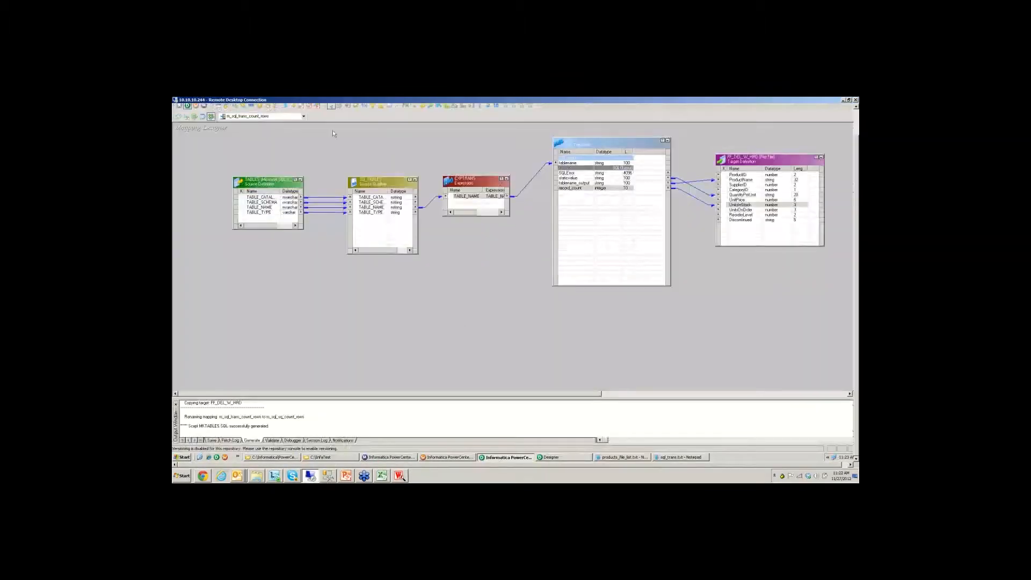
left_click(303, 116)
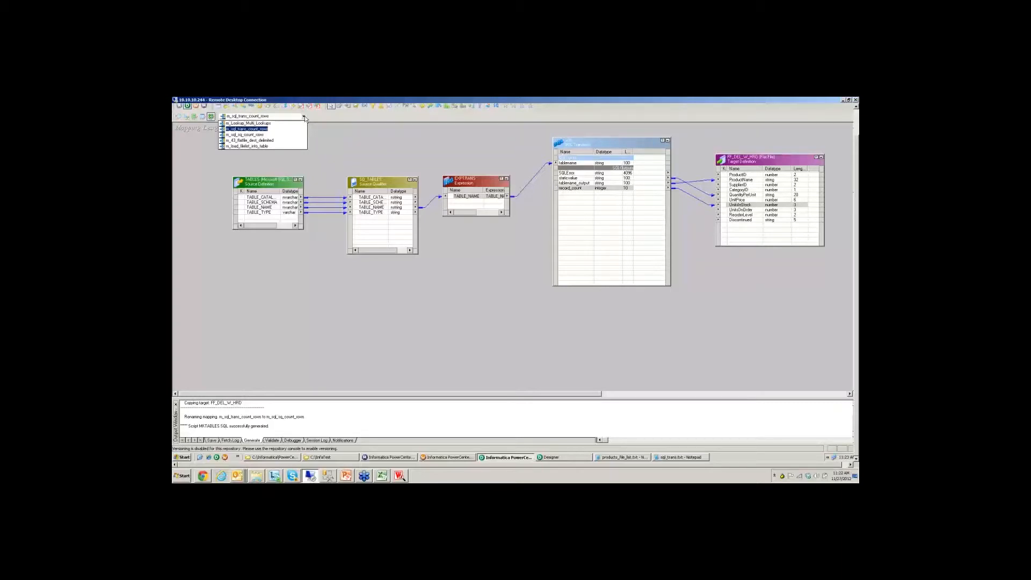
left_click(254, 135)
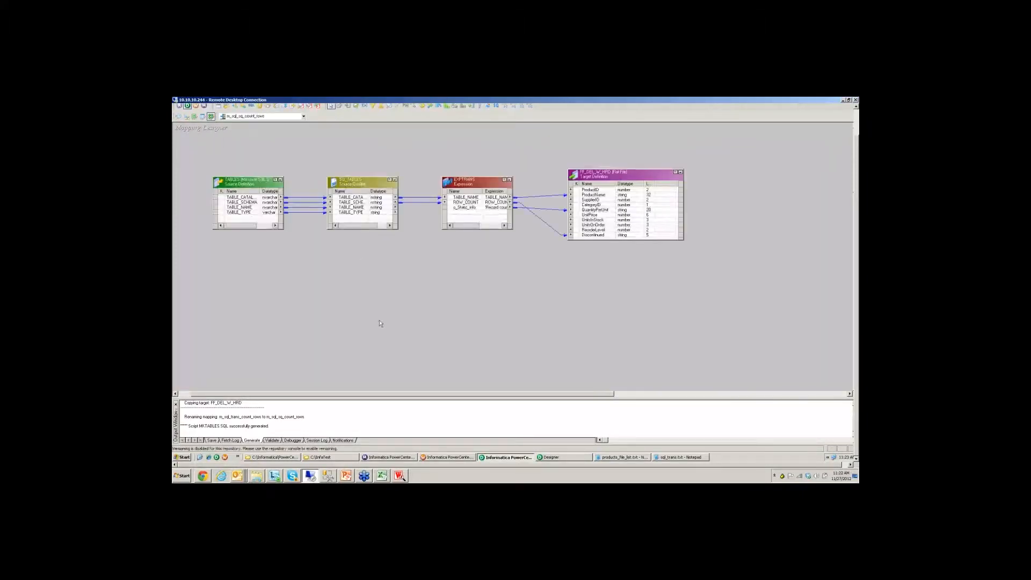
left_click_drag(375, 394, 362, 394)
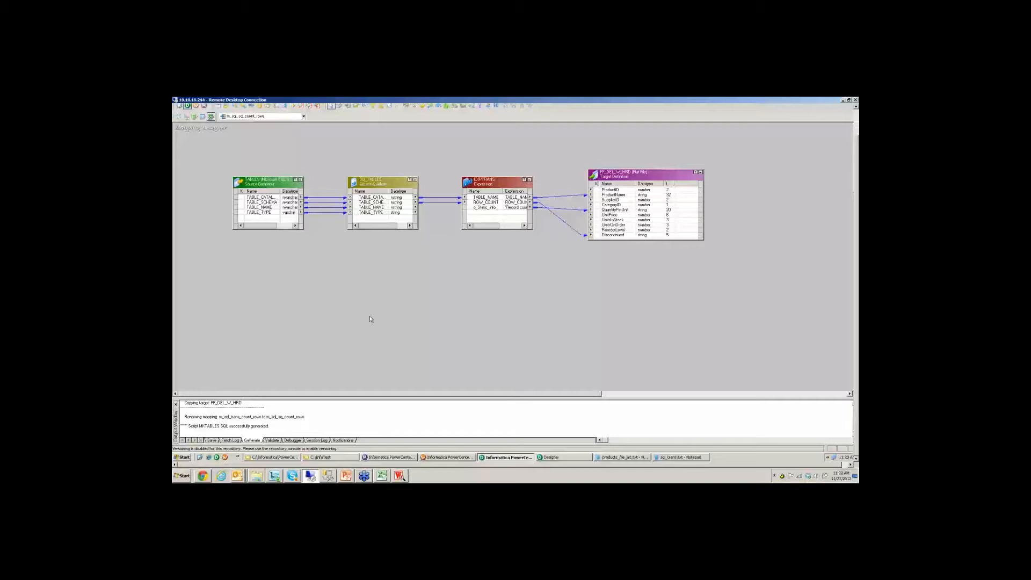
Open the m_sql_trans_count_rows mapping and inspect the SQL query of its SQ_TABLES source qualifier, leaving it unchanged
left_click(301, 118)
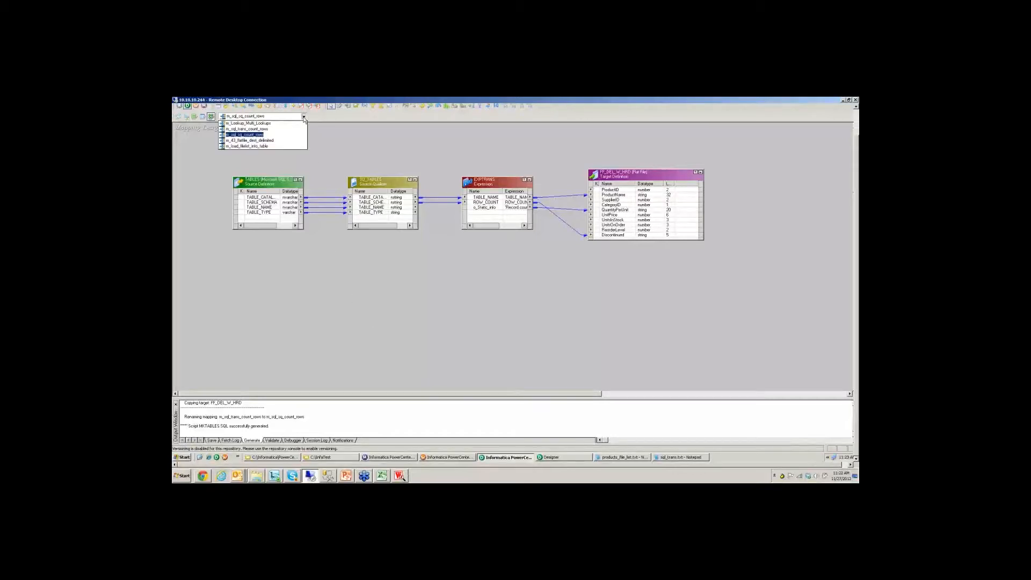
left_click(270, 130)
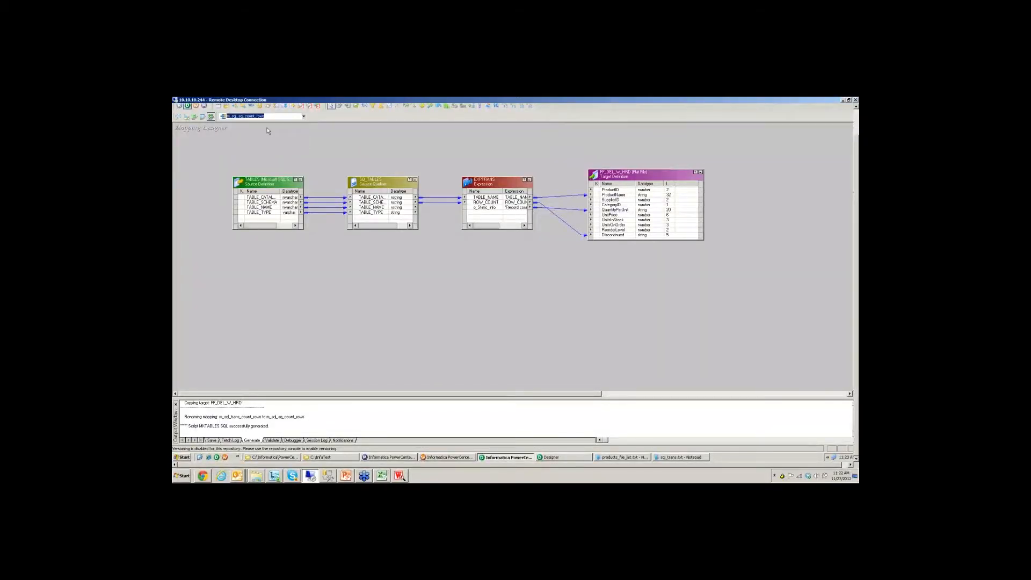
double_click(370, 184)
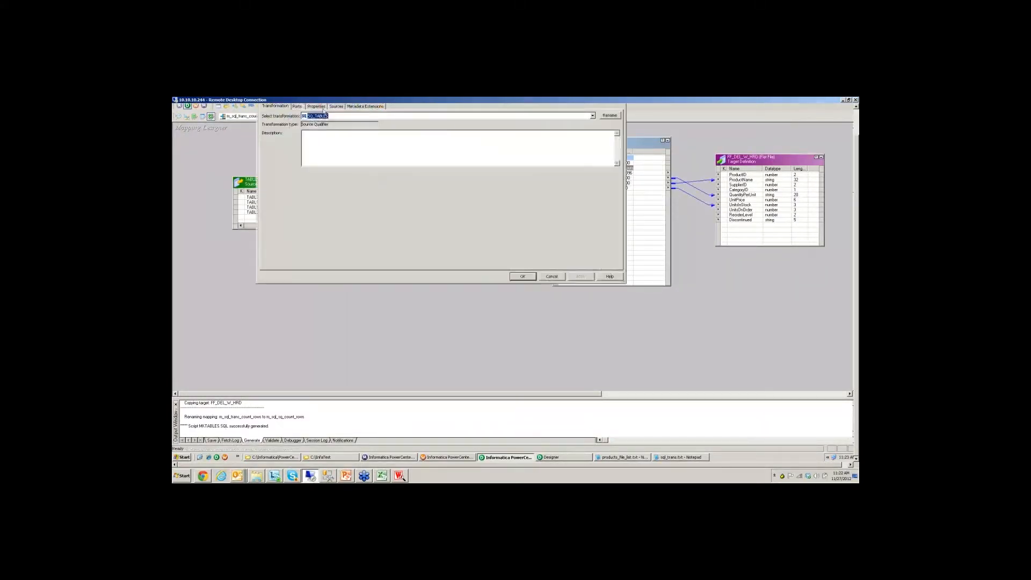
left_click(320, 106)
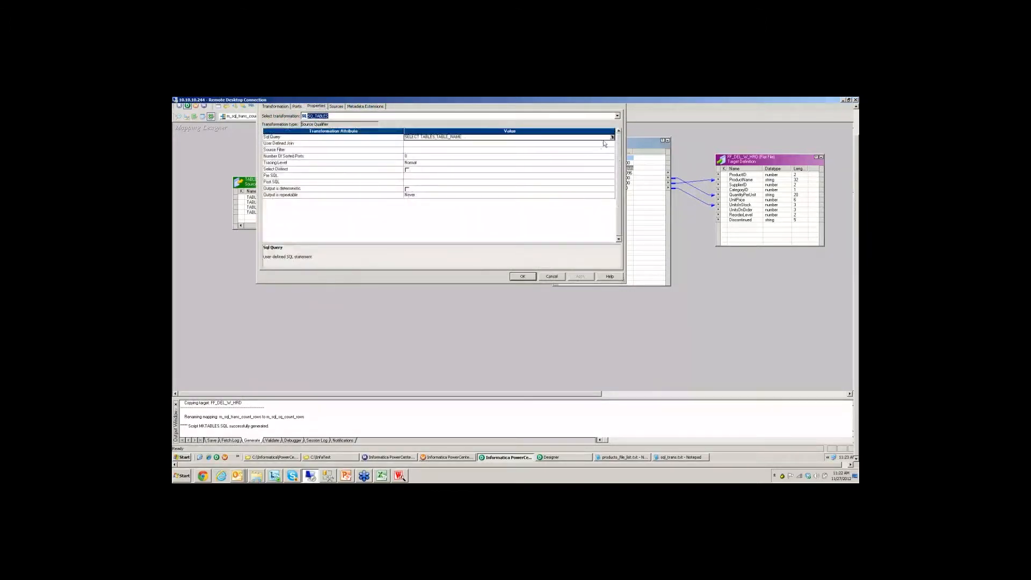
left_click(612, 138)
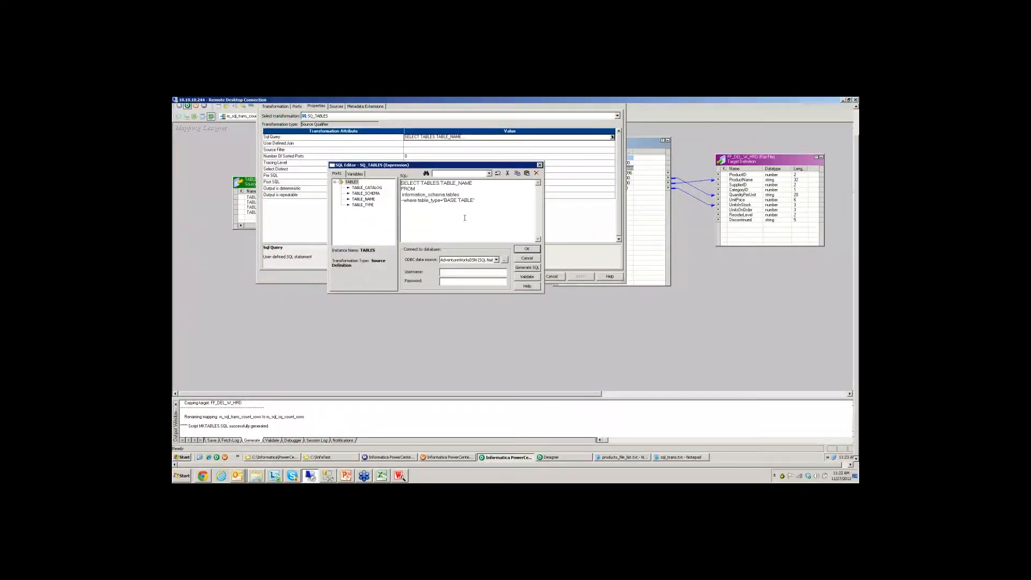
left_click(522, 259)
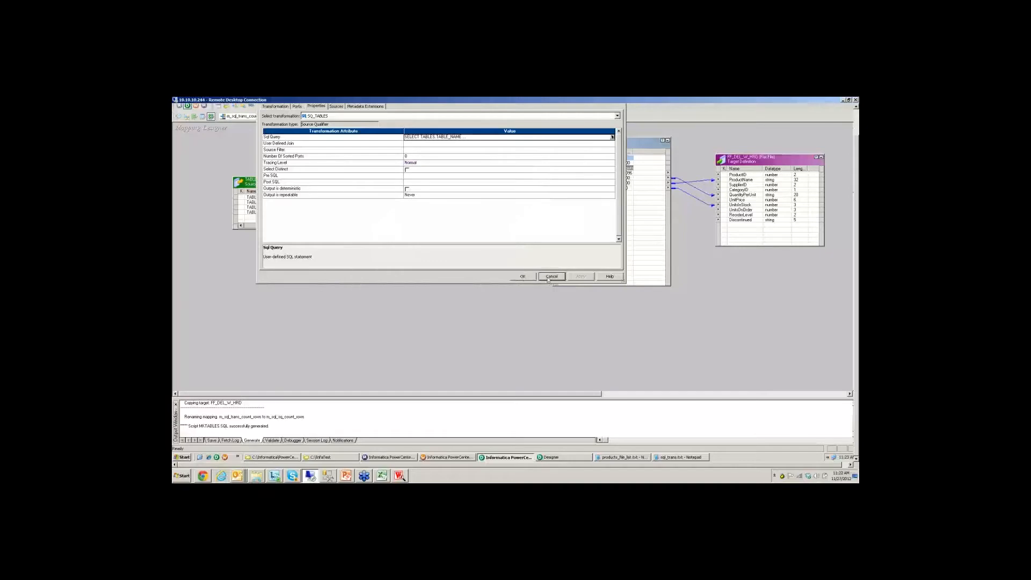
left_click(550, 276)
Reopen the m_sql_sq_count_rows mapping and examine the SQ_TABLES row-count query, the expression and the FF_DEL_W_HRD target
left_click(303, 116)
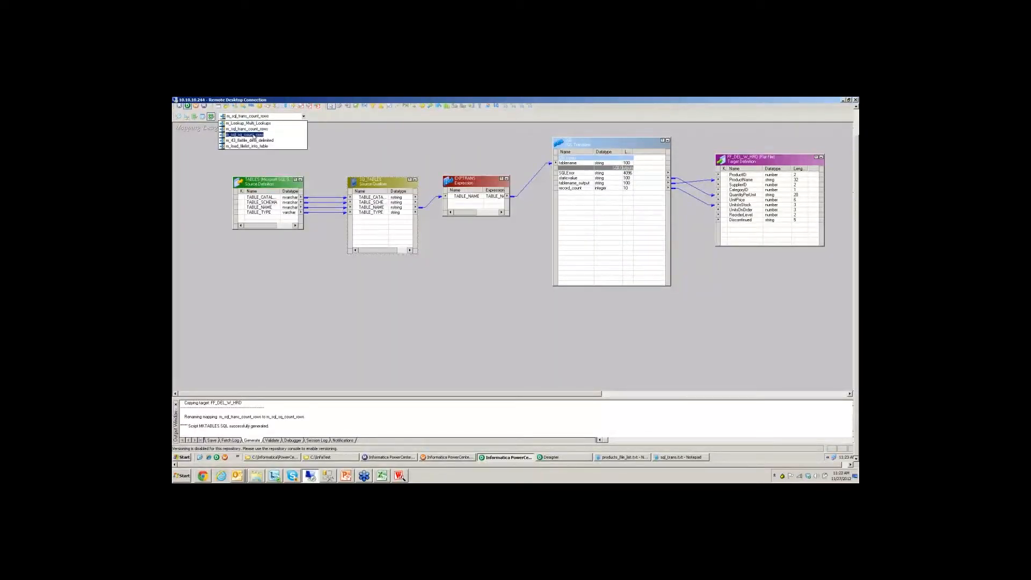
left_click(253, 135)
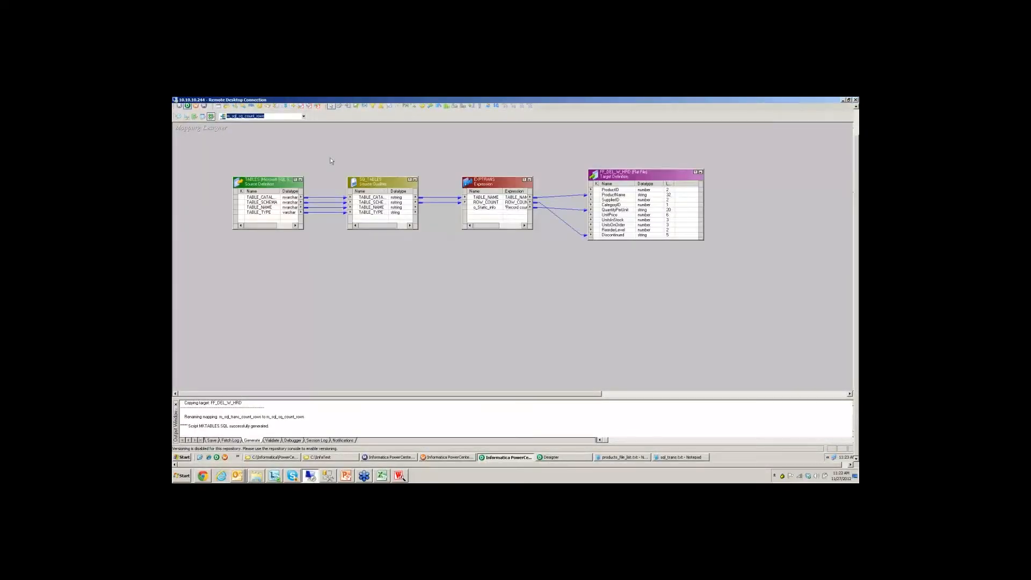
double_click(377, 183)
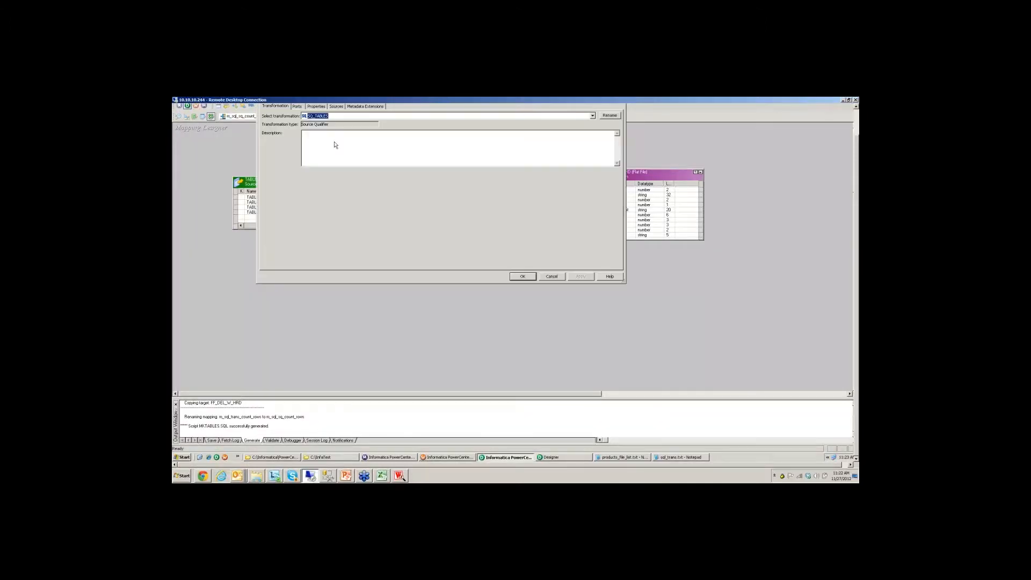
left_click(320, 107)
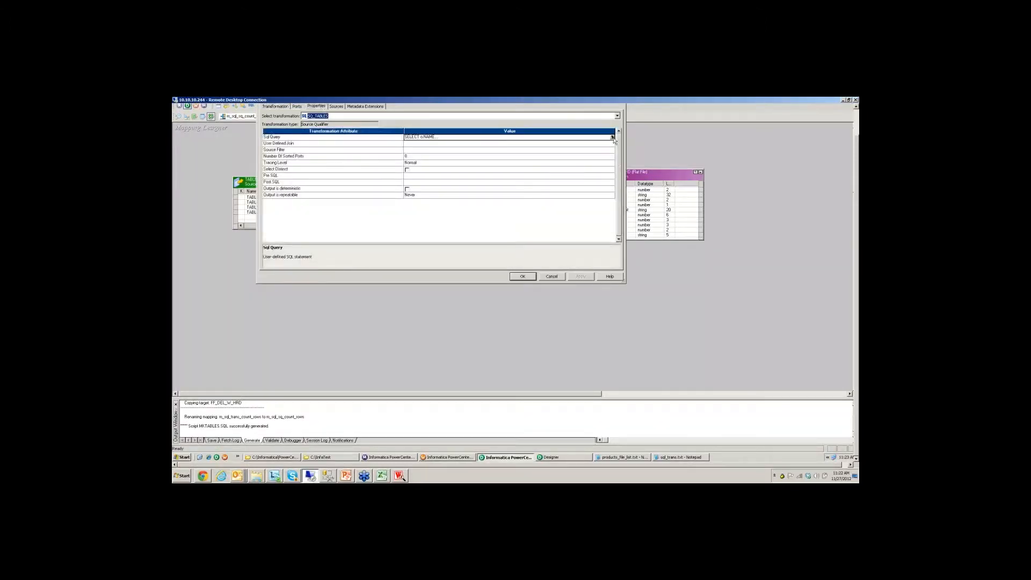
left_click(612, 137)
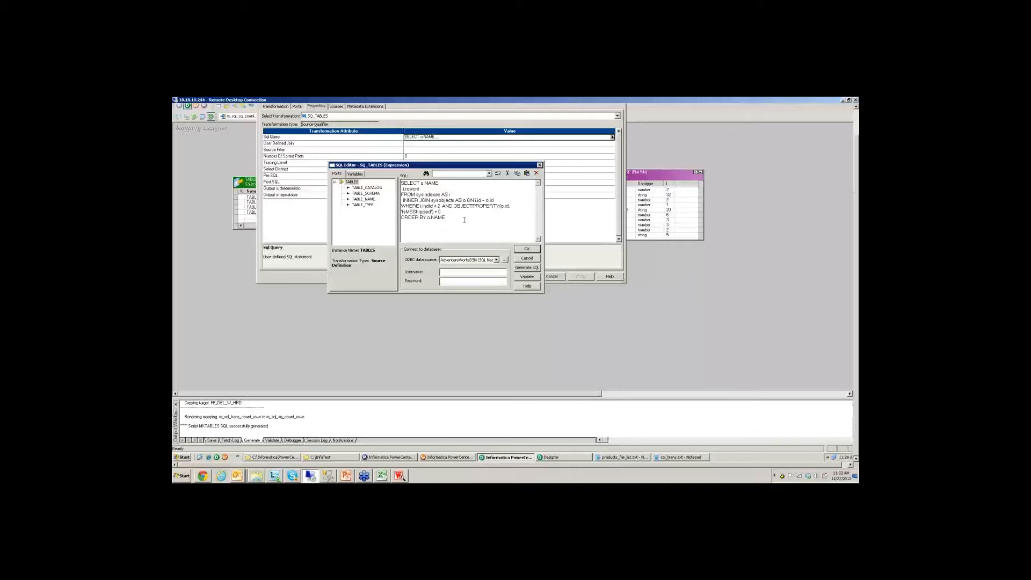
left_click_drag(467, 219, 401, 183)
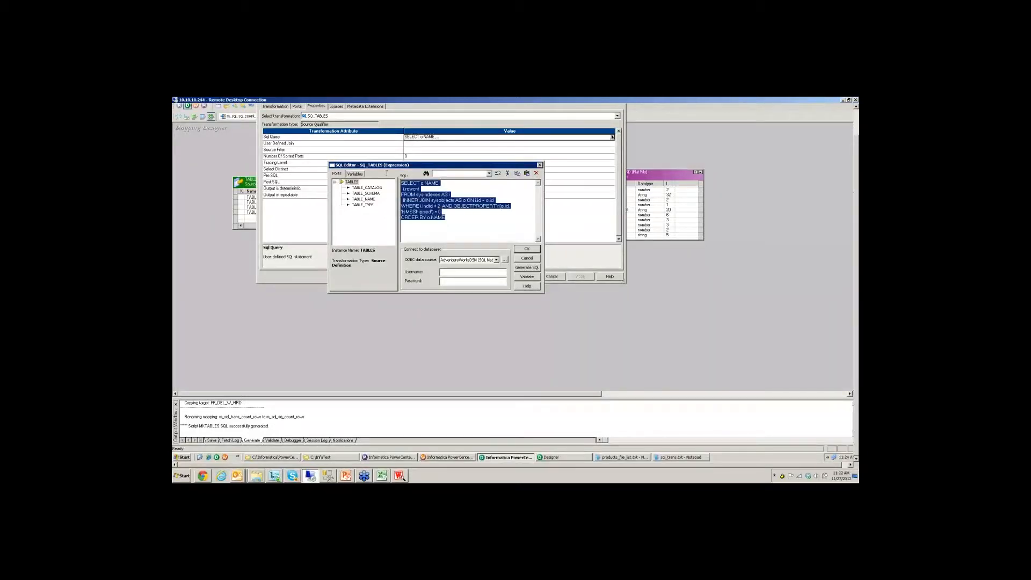
left_click(525, 259)
left_click(553, 276)
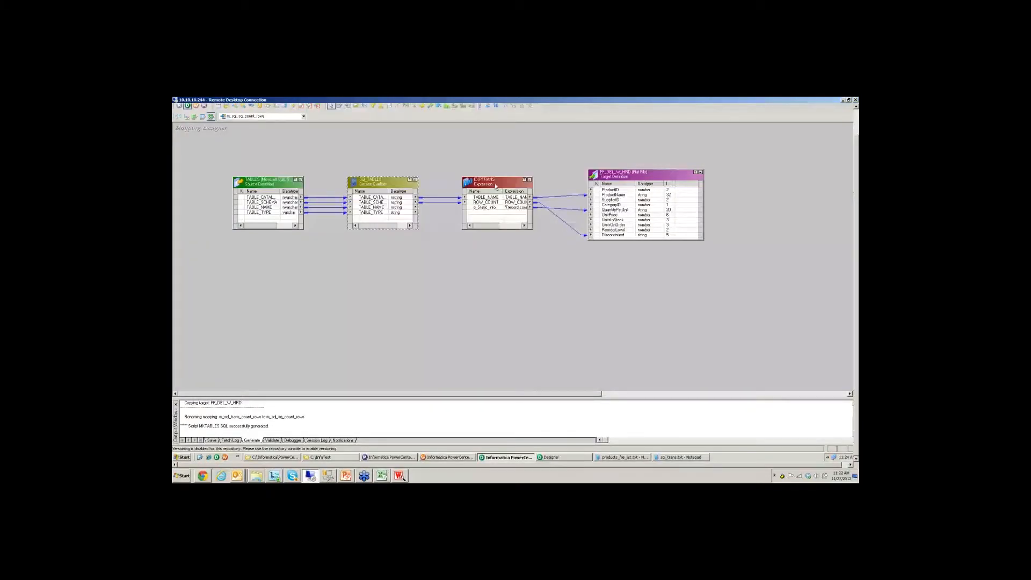
left_click(500, 200)
left_click(615, 174)
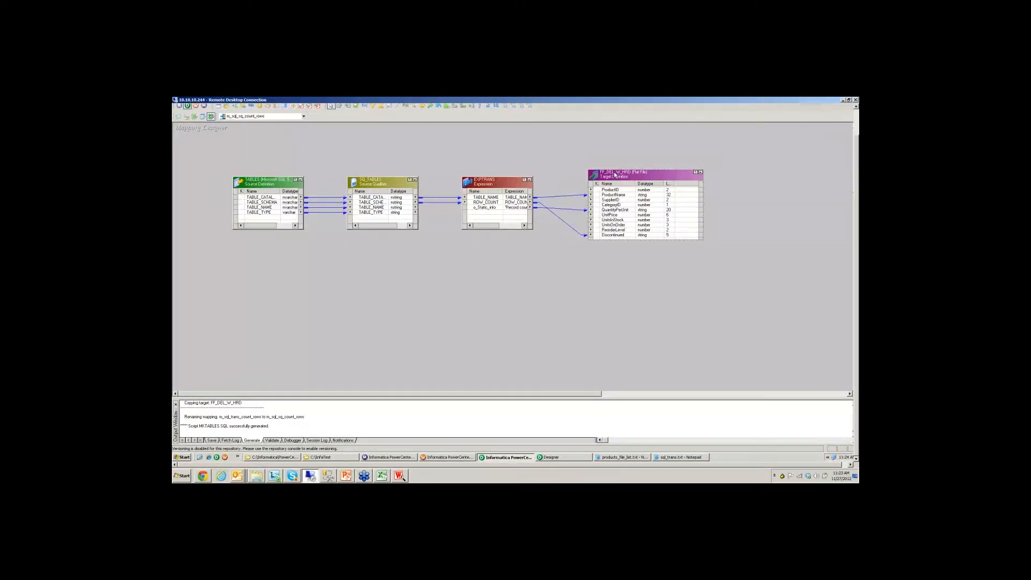
Switch to PowerCenter Workflow Manager, start only the source-qualifier row-count session in wf_m_Sql_Trans_Count_Rows, and view its run in the Workflow Monitor
left_click(444, 457)
left_click(560, 157)
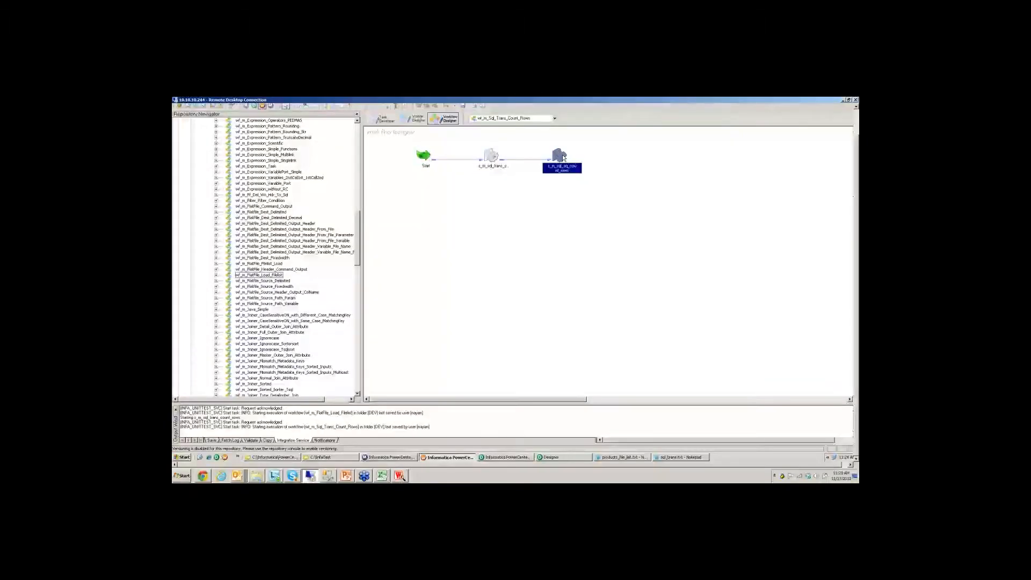
right_click(563, 158)
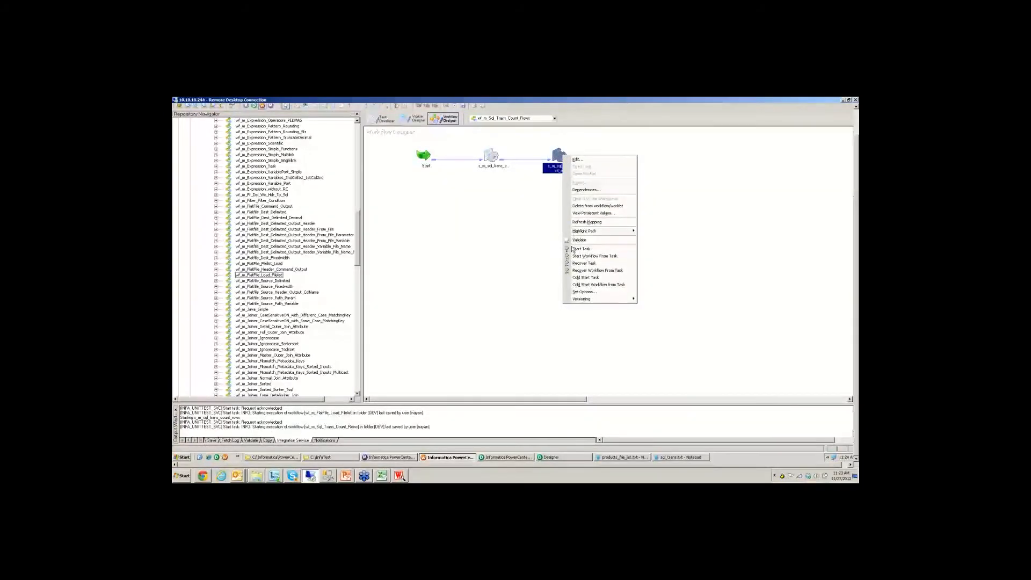
left_click(580, 249)
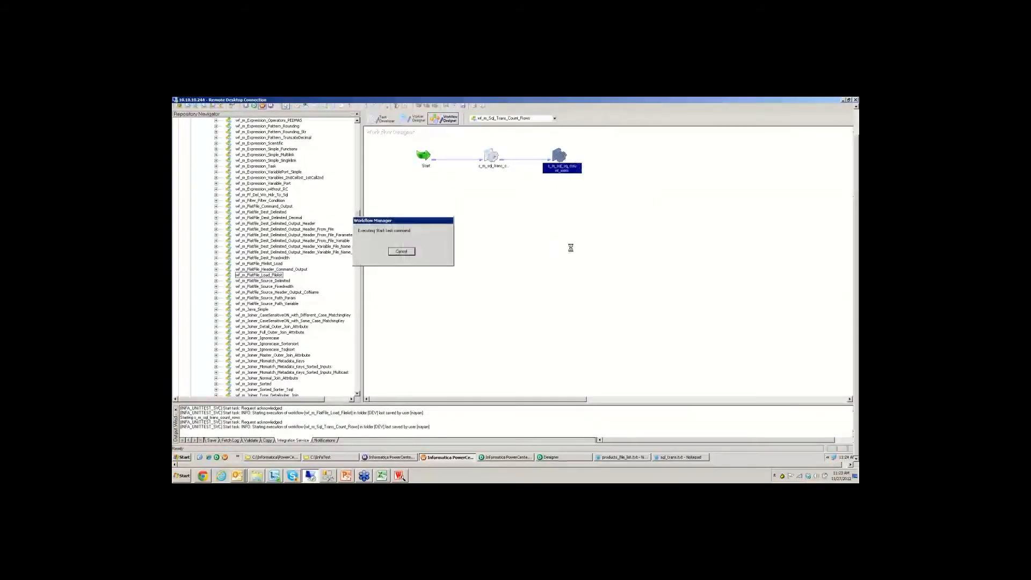
left_click(271, 106)
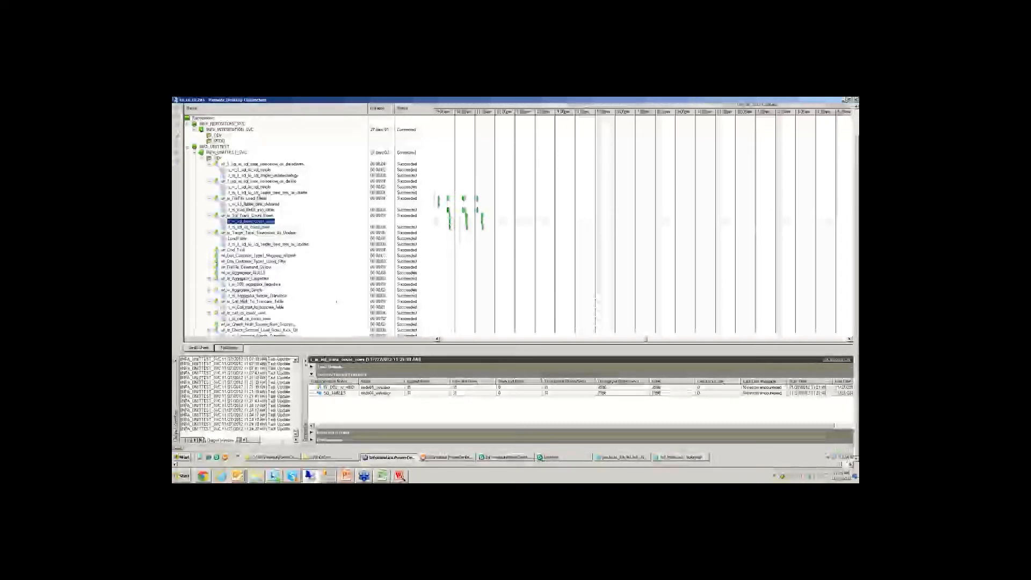
Switch to the TgtFiles folder, review the record count lines in row_count_sq.txt, close it and sort the files by name
left_click(275, 458)
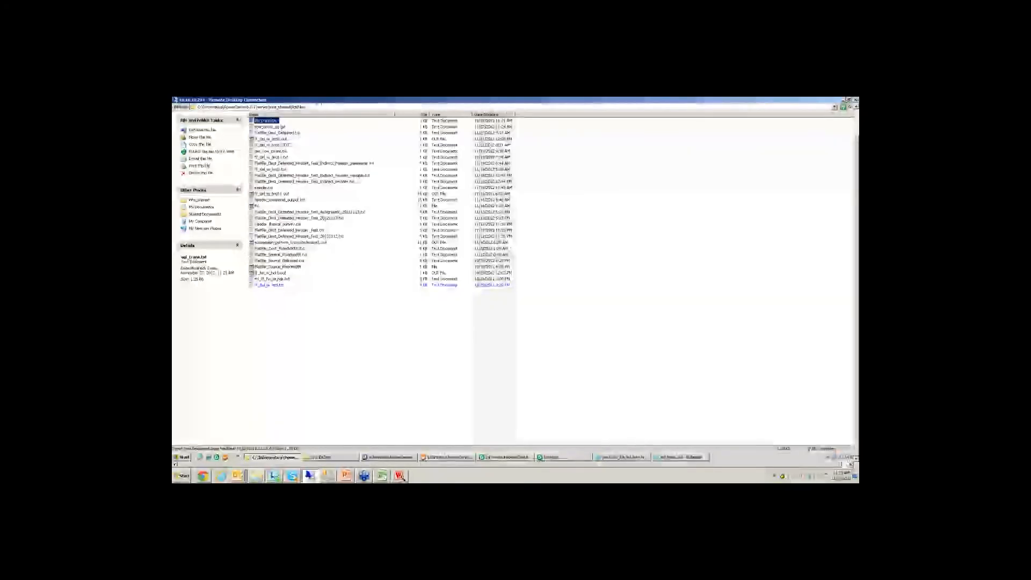
double_click(285, 128)
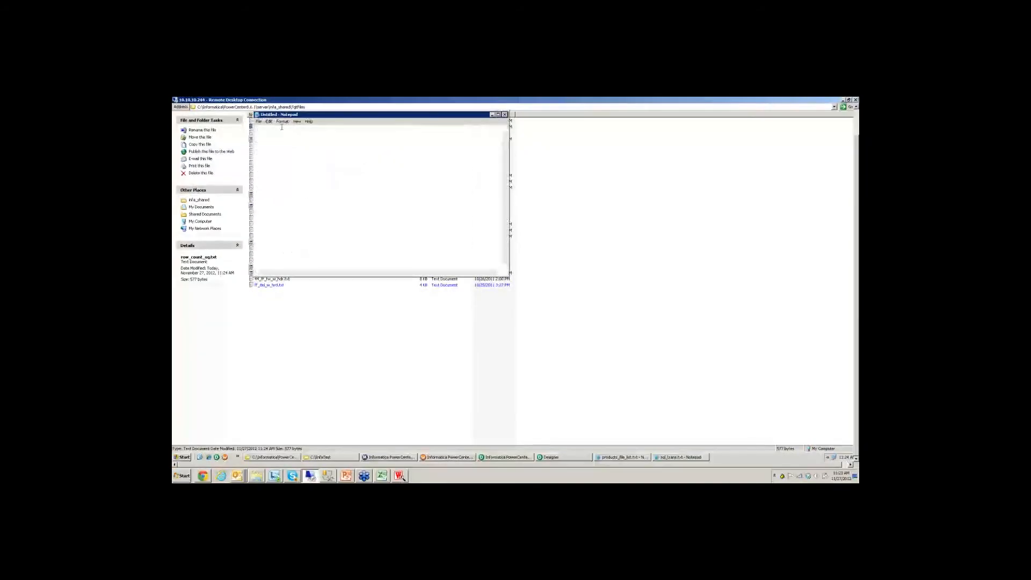
left_click_drag(290, 129, 359, 193)
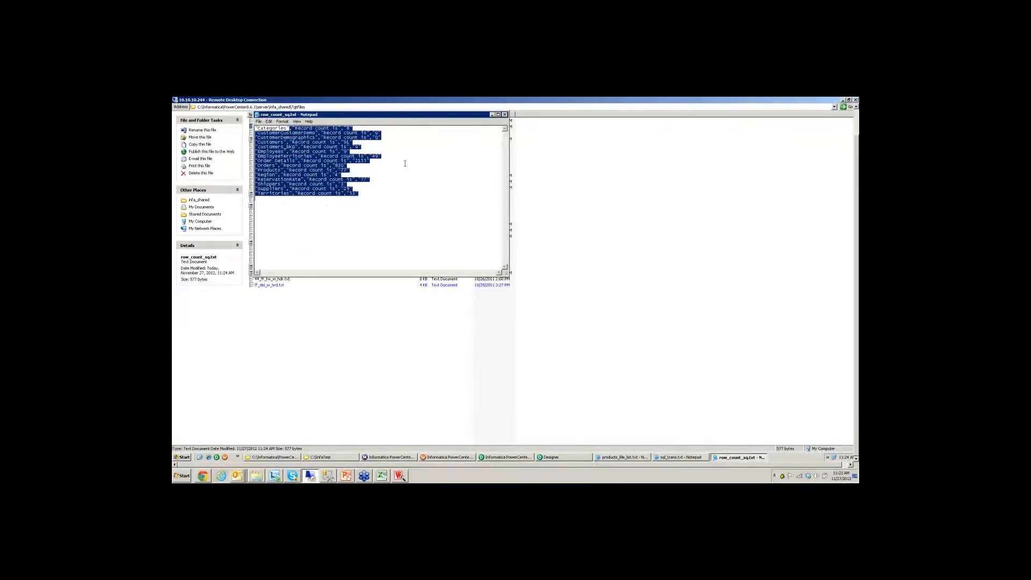
left_click(505, 115)
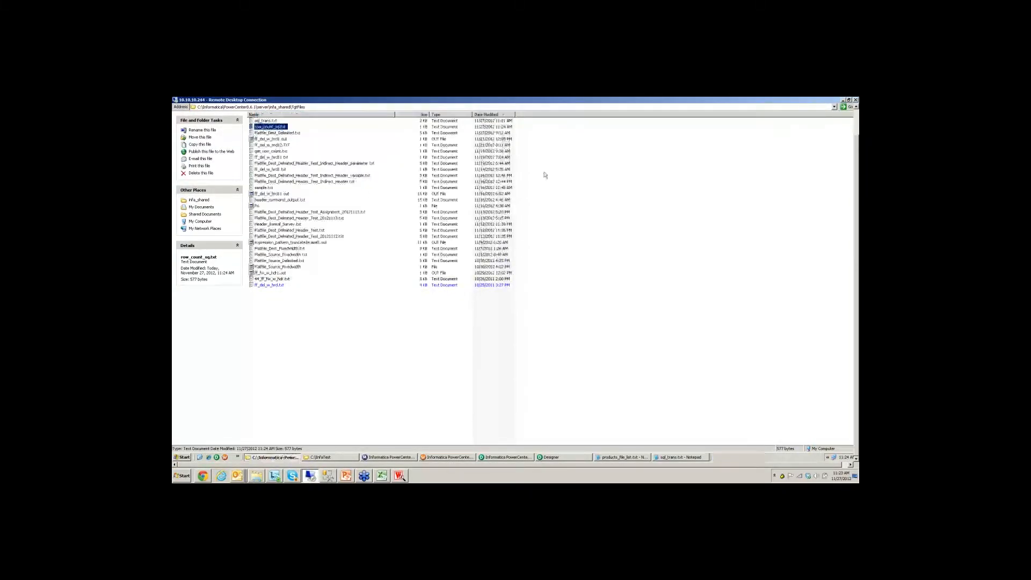
left_click(271, 115)
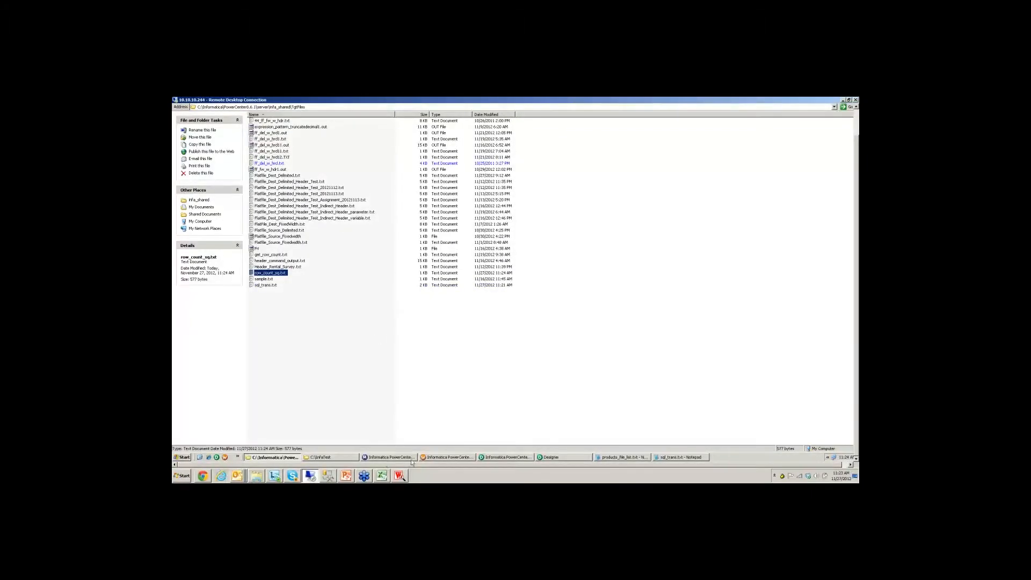
Return to Workflow Manager to view the two sessions of wf_m_Sql_Trans_Count_Rows, and switch to PowerPoint
left_click(432, 457)
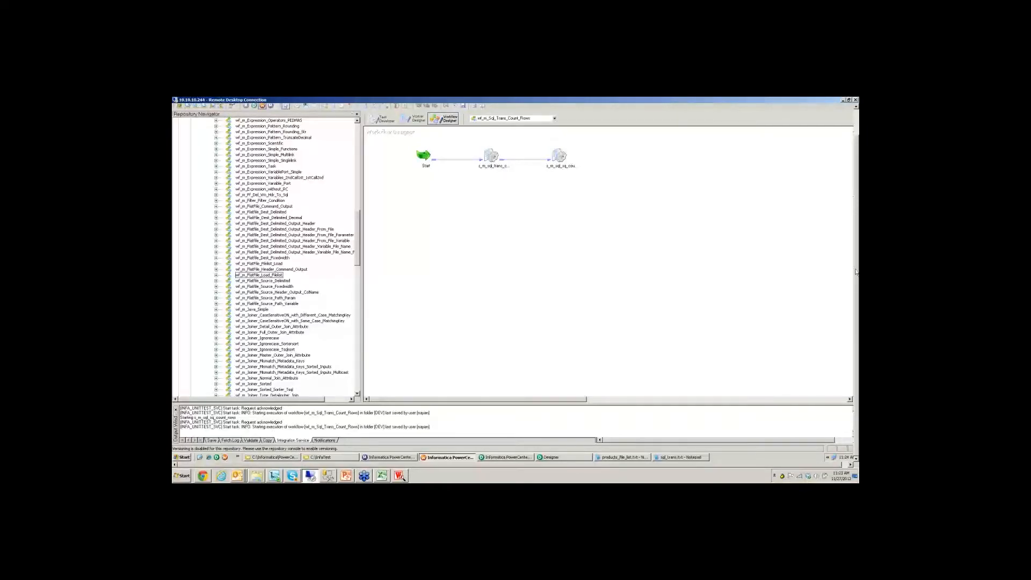
left_click(562, 180)
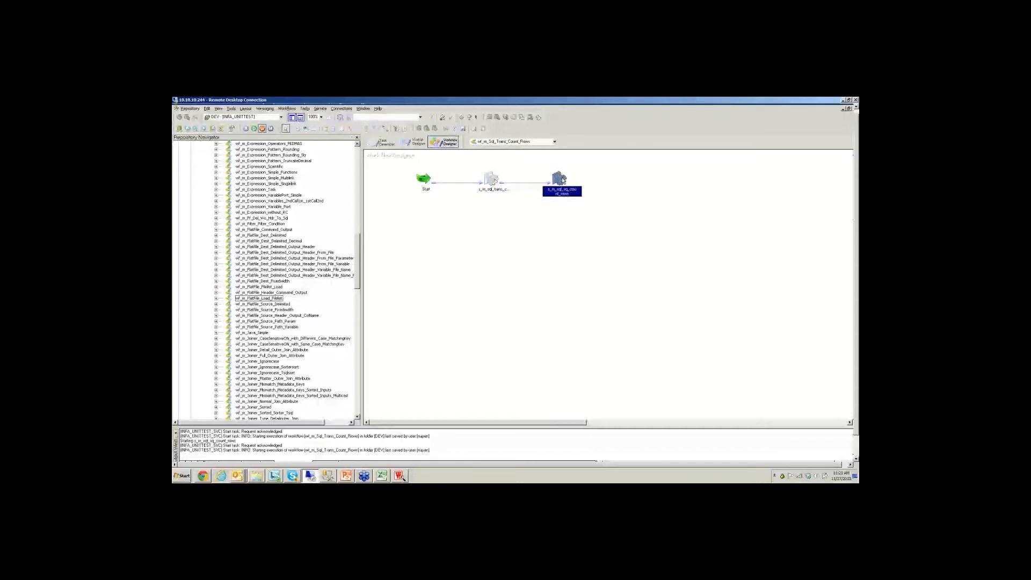
left_click(564, 237)
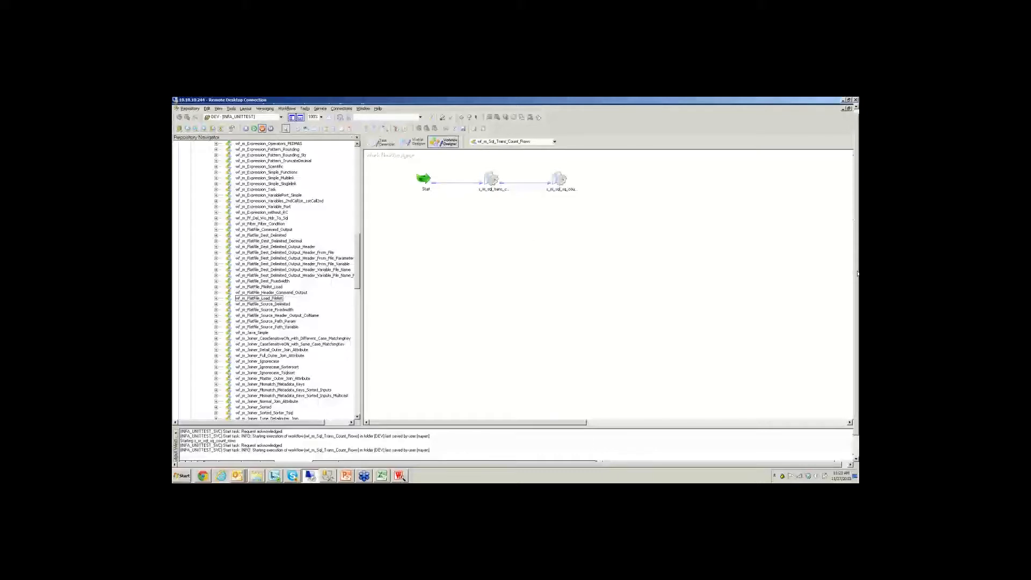
left_click_drag(858, 274, 858, 267)
left_click(346, 475)
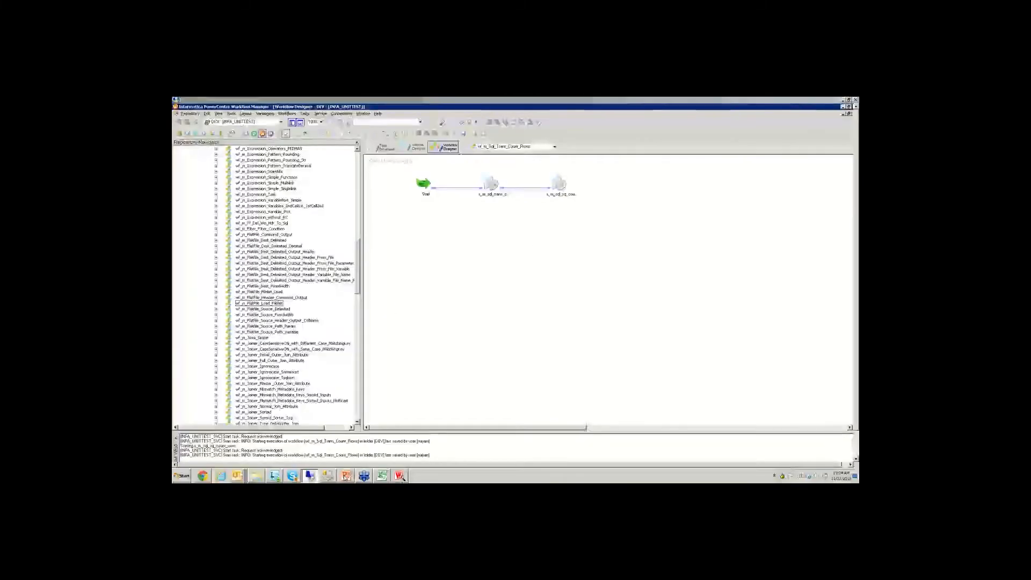
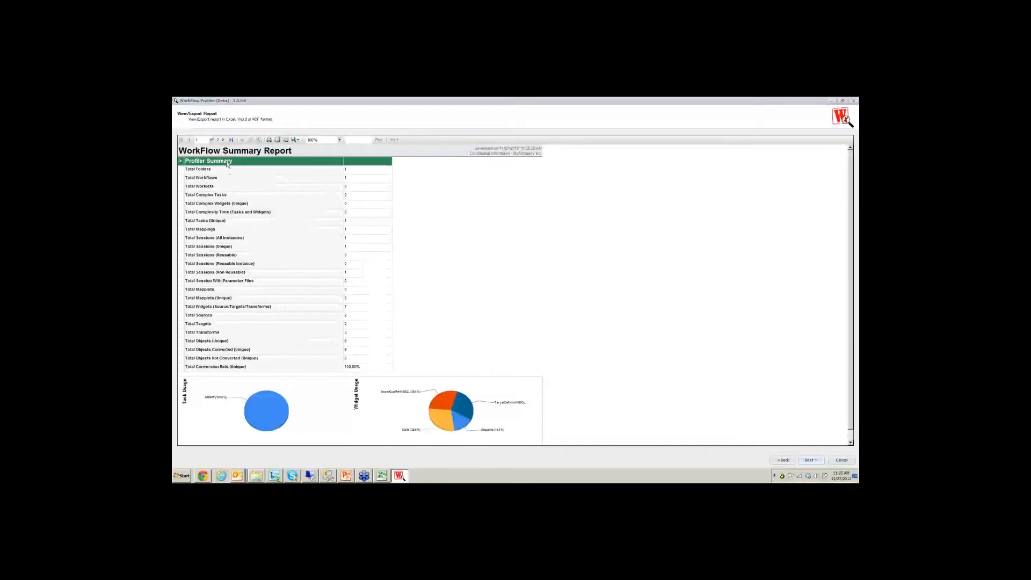
Review both pages of the WorkFlow Summary Report in WorkFlow Profiler, from the complexity matrix back to the Profiler Summary
left_click(222, 140)
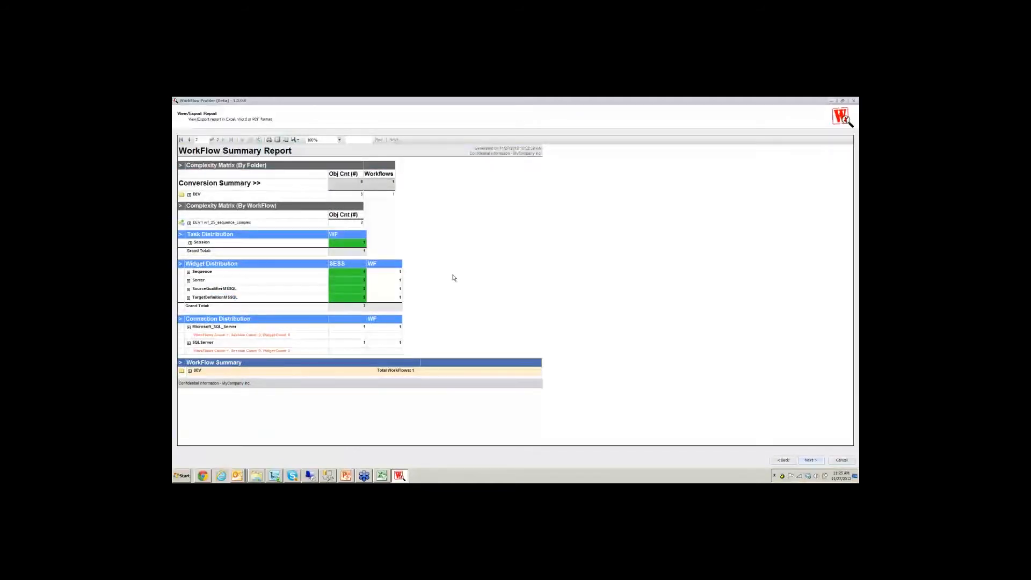
scroll(453, 278, "up", 1)
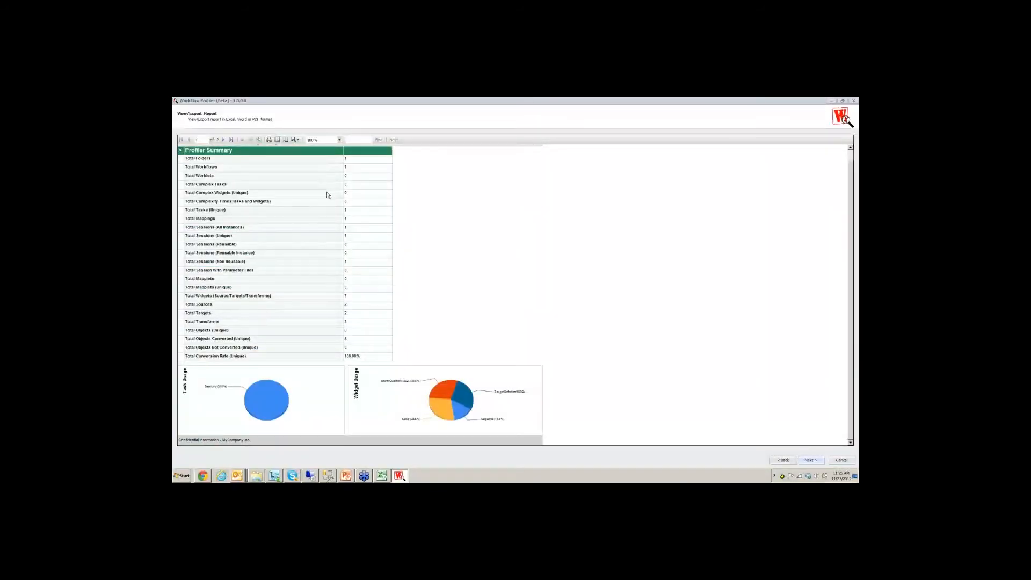
scroll(522, 233, "up", 1)
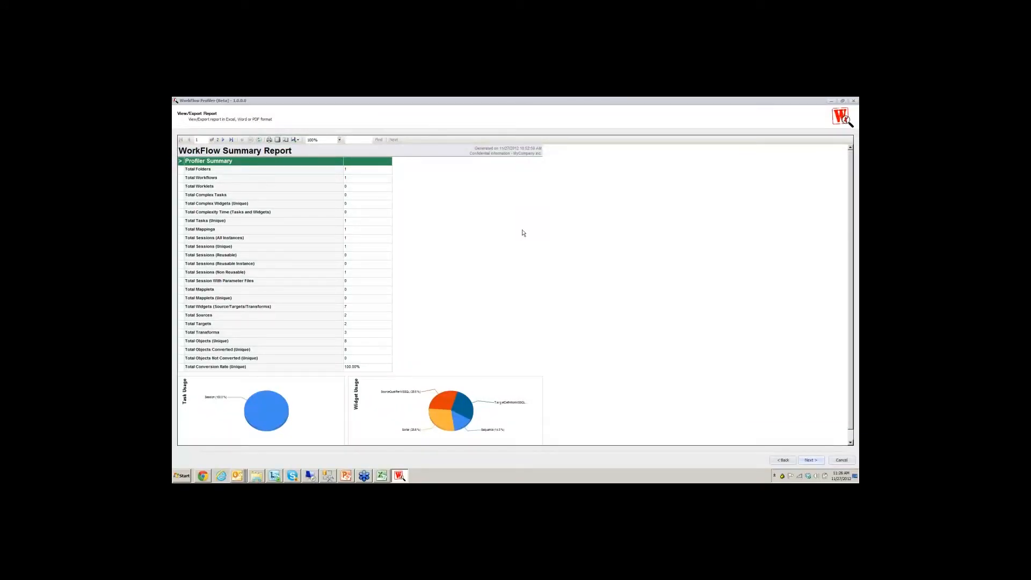
Switch to the WorkFlow Execution Summary in Excel and examine the source success, target success, target failed rows and Error Message columns
left_click(383, 476)
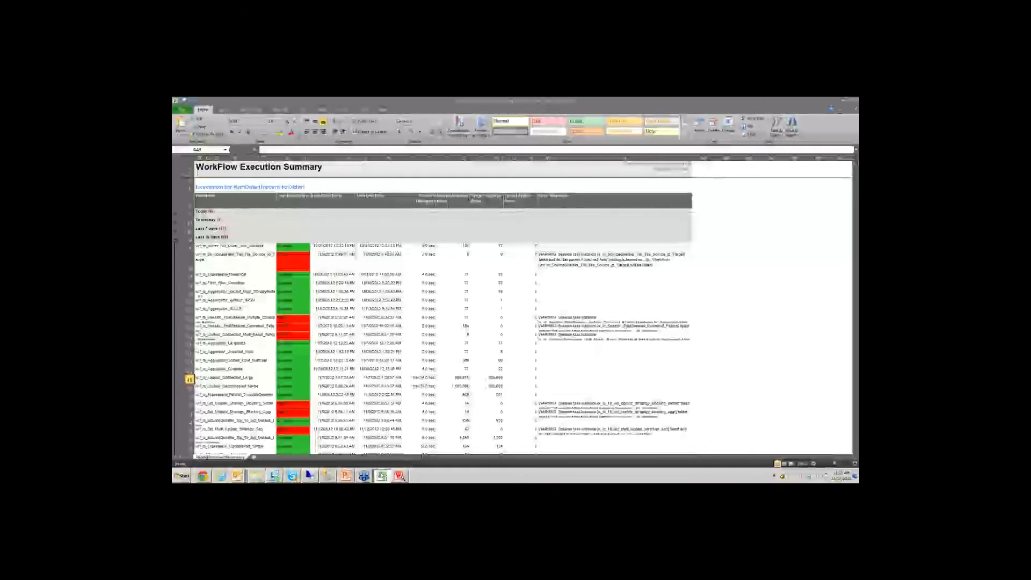
left_click(452, 200)
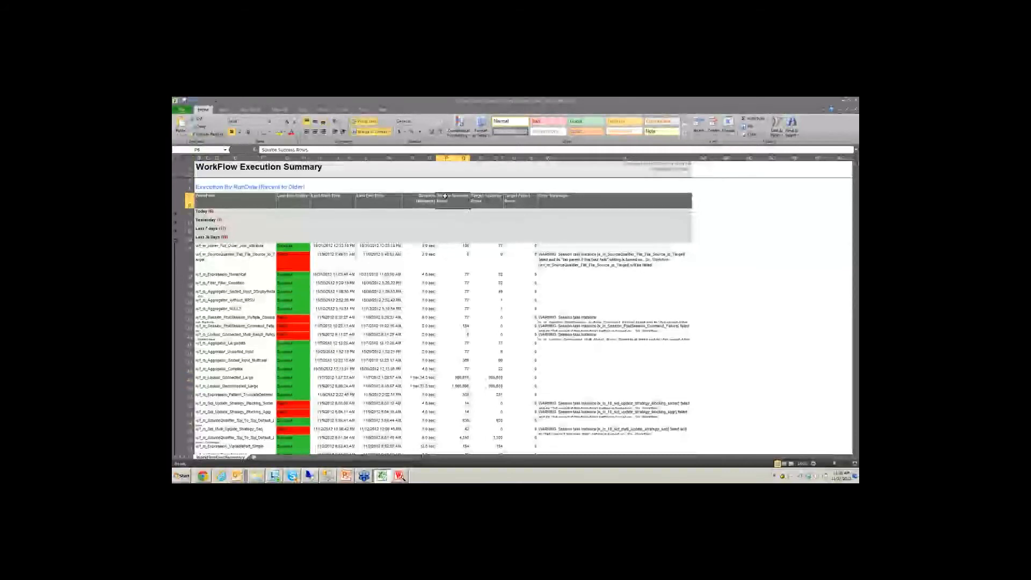
left_click(485, 206)
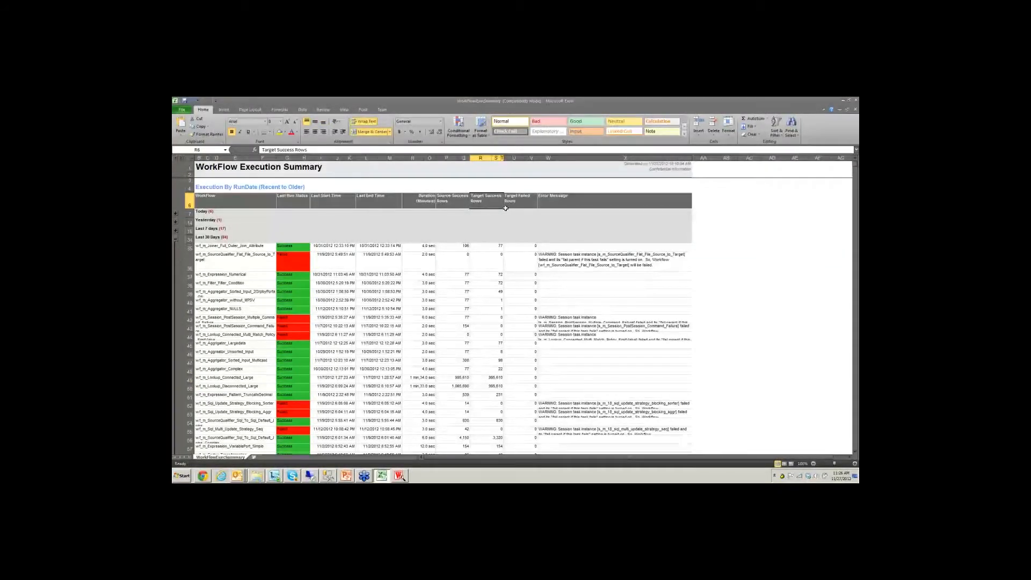
left_click(519, 199)
left_click(561, 200)
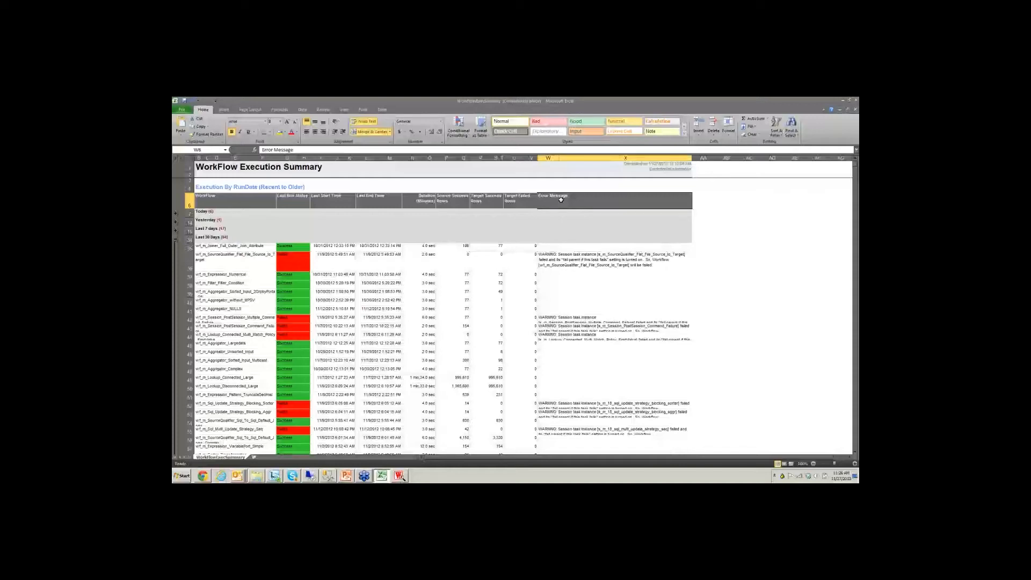
Switch to PowerPoint and review the Workflow Profiler slides on profiling workflows, report requirements and the free download link
left_click(392, 364)
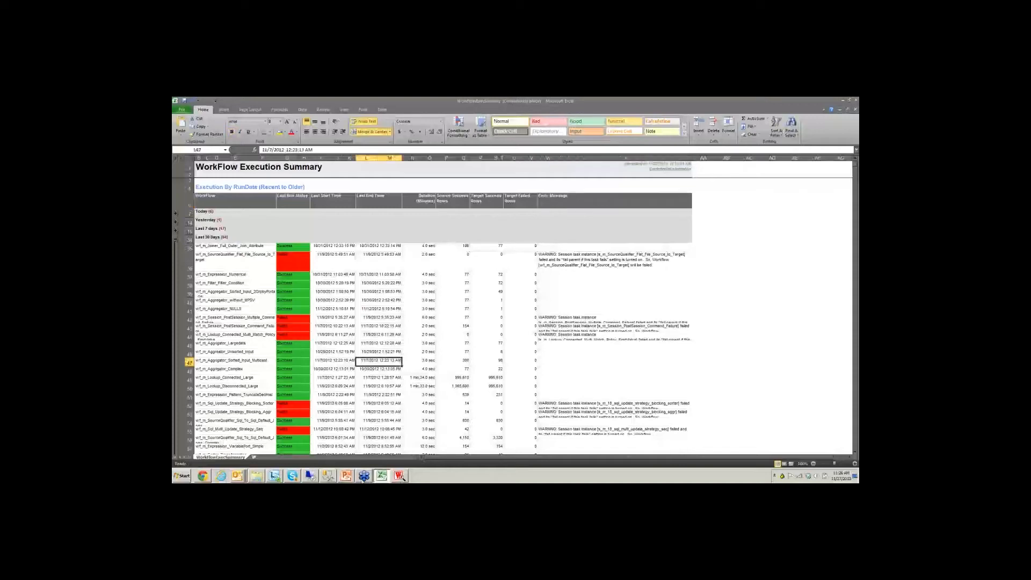
left_click(344, 477)
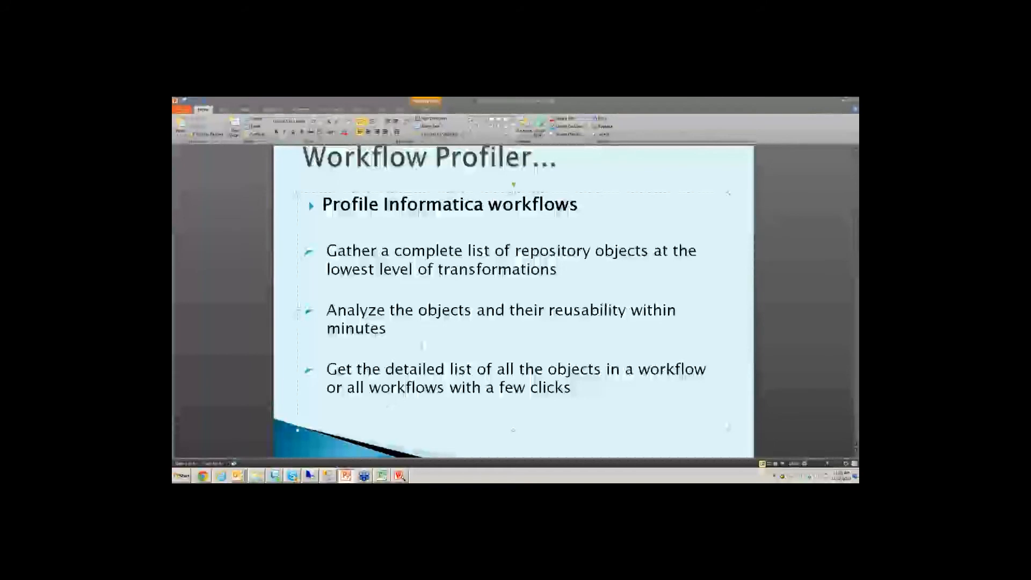
scroll(422, 346, "down", 6)
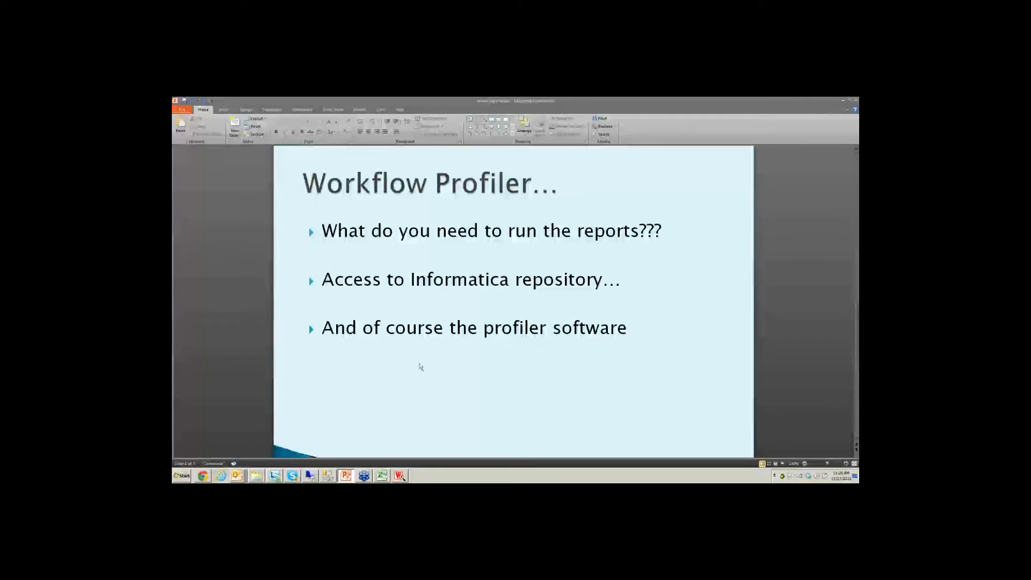
scroll(420, 367, "down", 3)
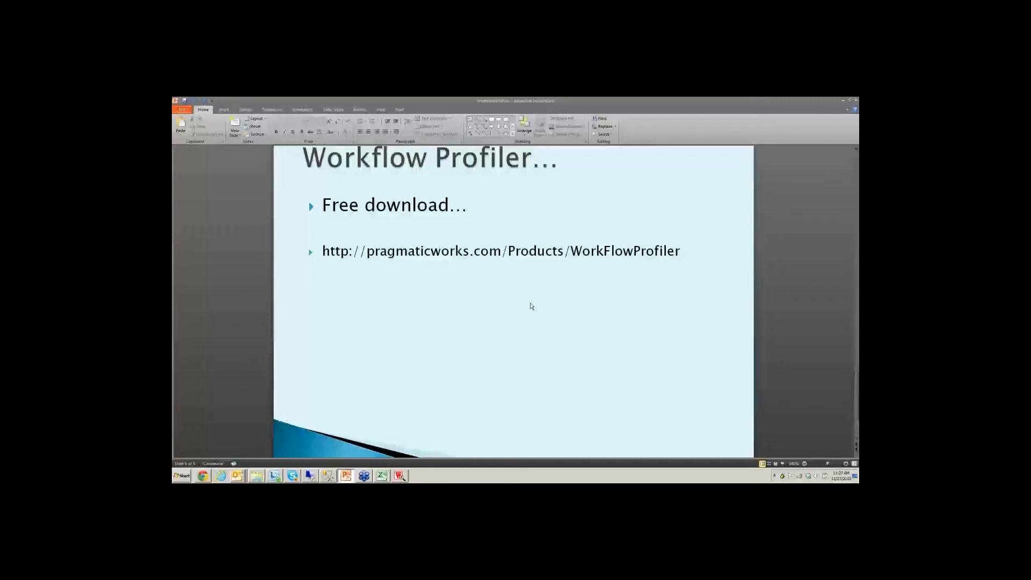
scroll(532, 306, "up", 3)
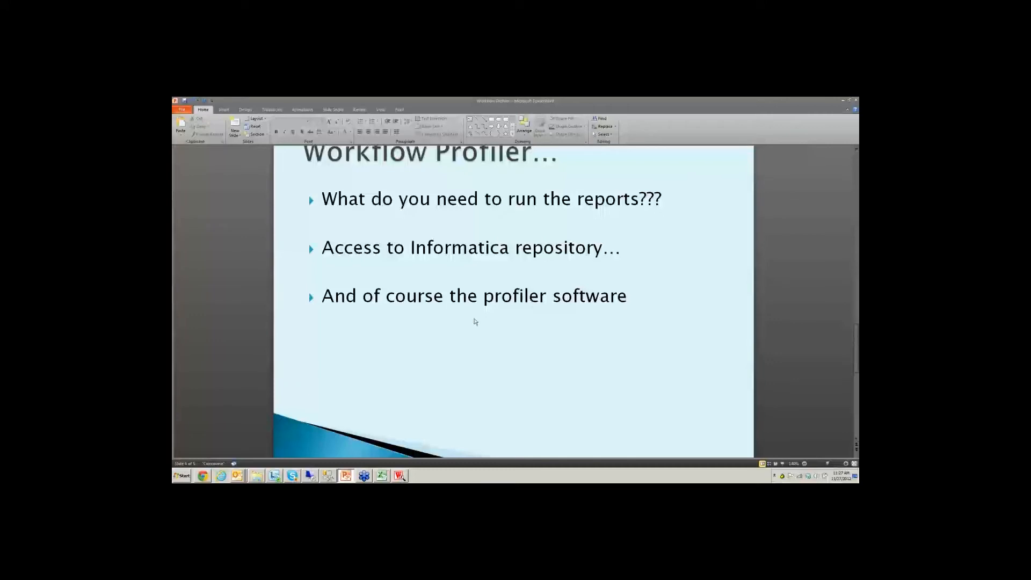
scroll(475, 313, "down", 3)
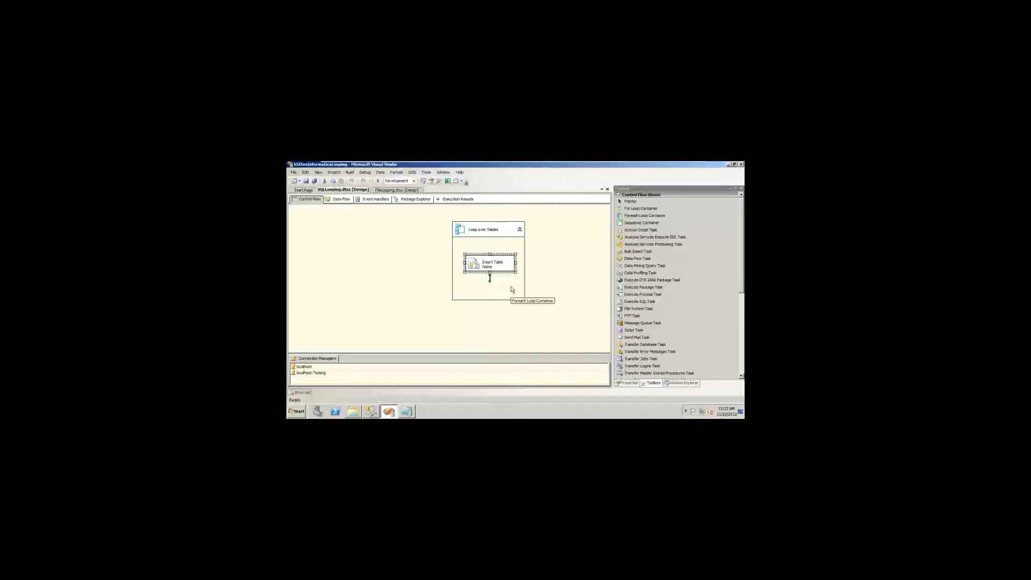
In the SQLLooping.dtsx control flow, examine the Loop over Tables container and point out the loop containers available for control flow
left_click(553, 289)
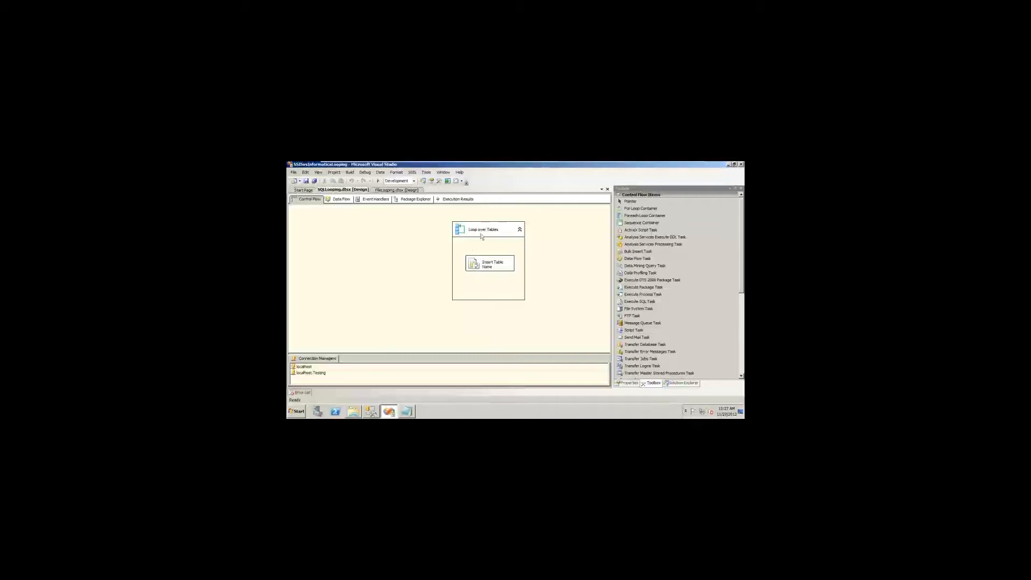
left_click(632, 210)
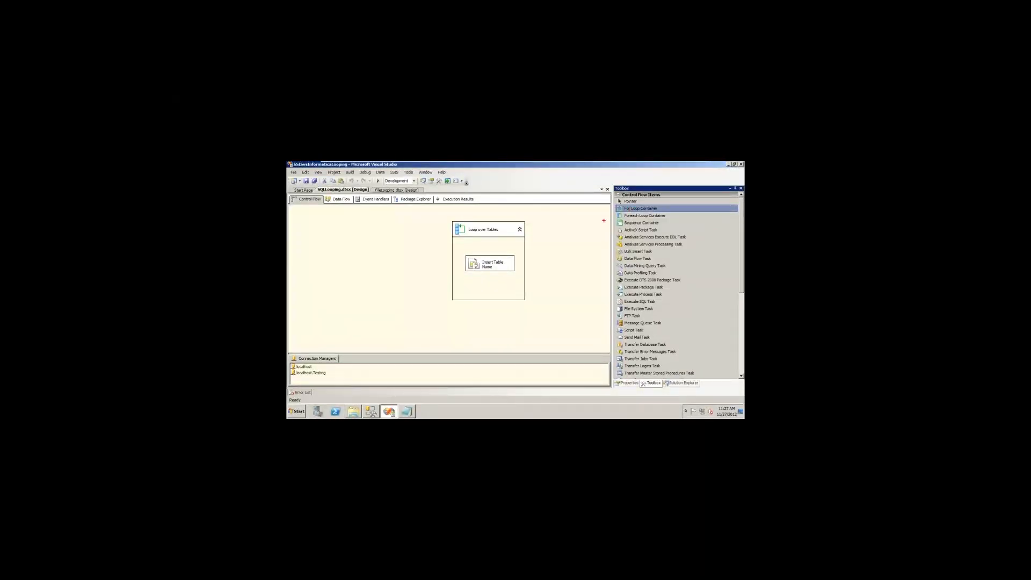
mouse_move(600, 224)
left_mouse_down()
mouse_move(616, 213)
mouse_move(533, 231)
mouse_move(545, 240)
left_mouse_up()
key("Escape")
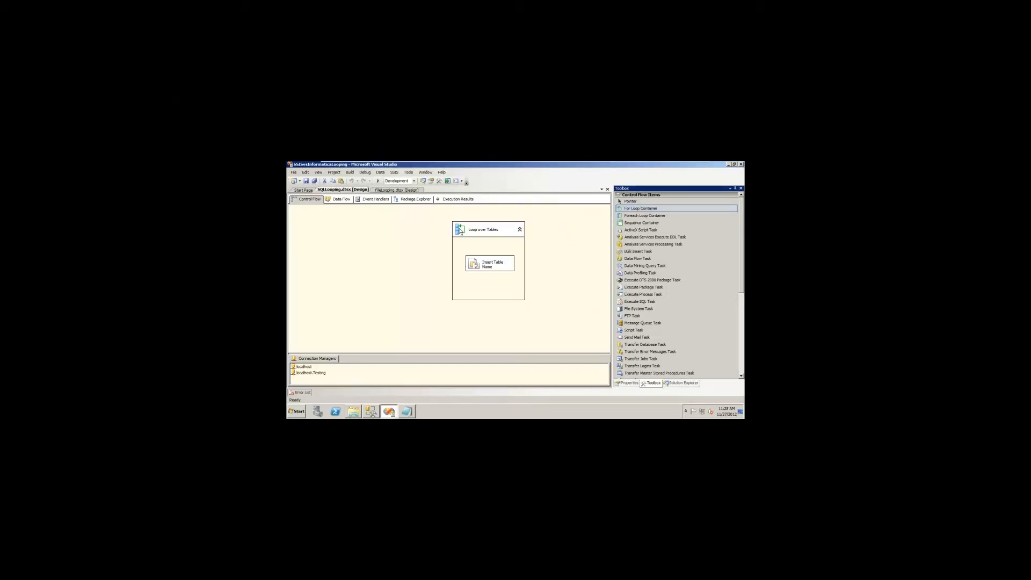
Open the Loop over Tables container for editing and inspect its collection's Foreach SMO Enumerator setting
left_click(460, 232)
double_click(460, 231)
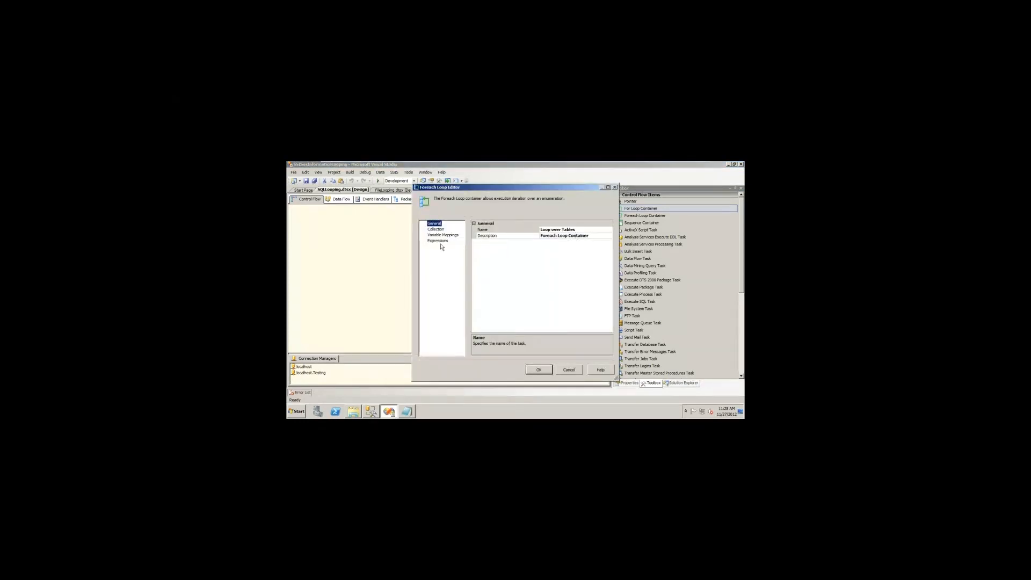
left_click(442, 229)
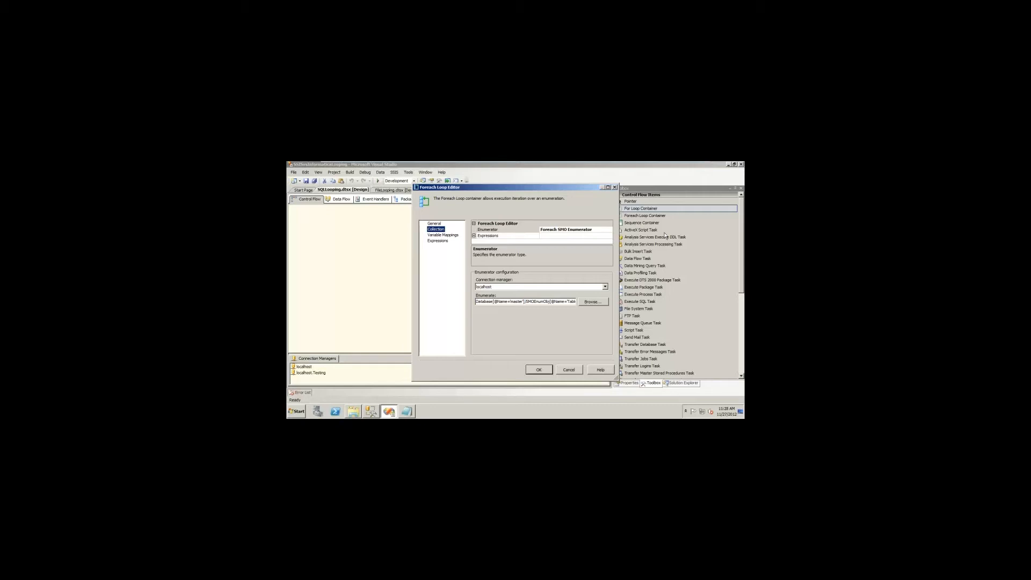
left_click(558, 230)
left_click(597, 229)
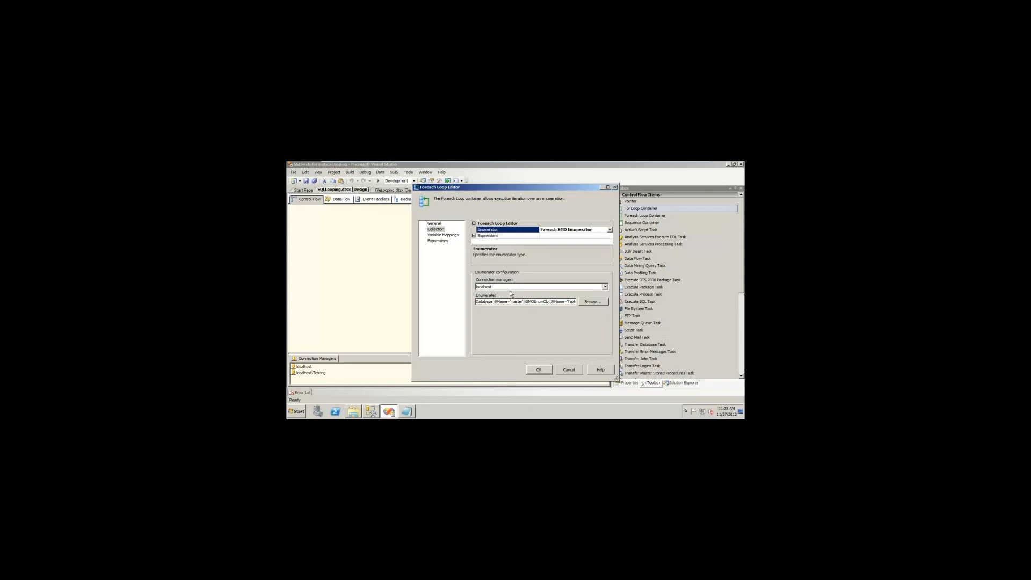
Widen the Foreach Loop Editor and mark the master, Tables and Names parts of the Enumerate expression
left_click_drag(618, 239, 697, 240)
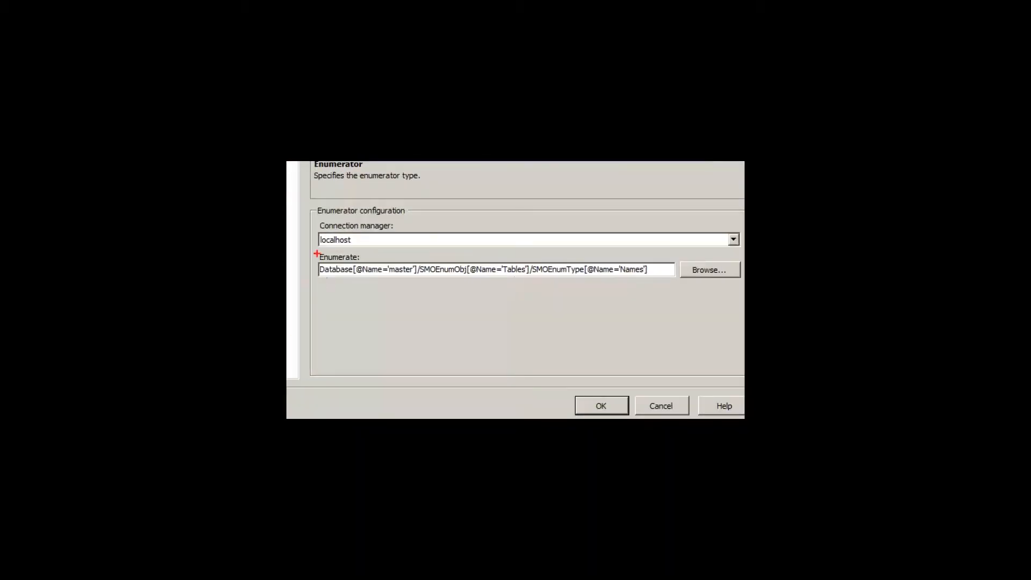
left_click_drag(338, 277, 325, 318)
mouse_move(389, 274)
left_mouse_down()
mouse_move(413, 275)
mouse_move(462, 320)
left_mouse_up()
left_click_drag(474, 275, 525, 274)
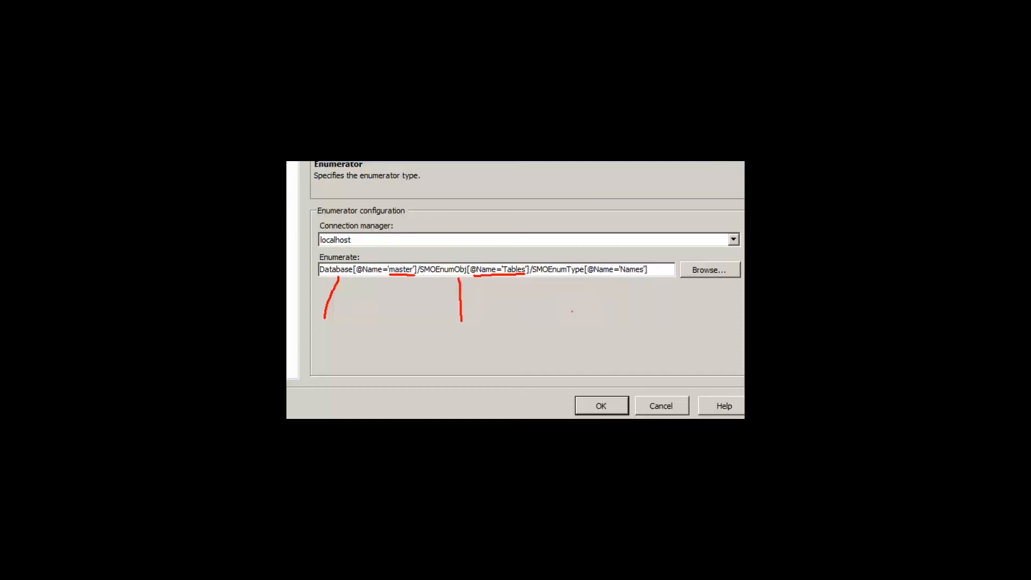
left_click_drag(559, 275, 563, 317)
left_click_drag(596, 277, 653, 279)
key("Escape")
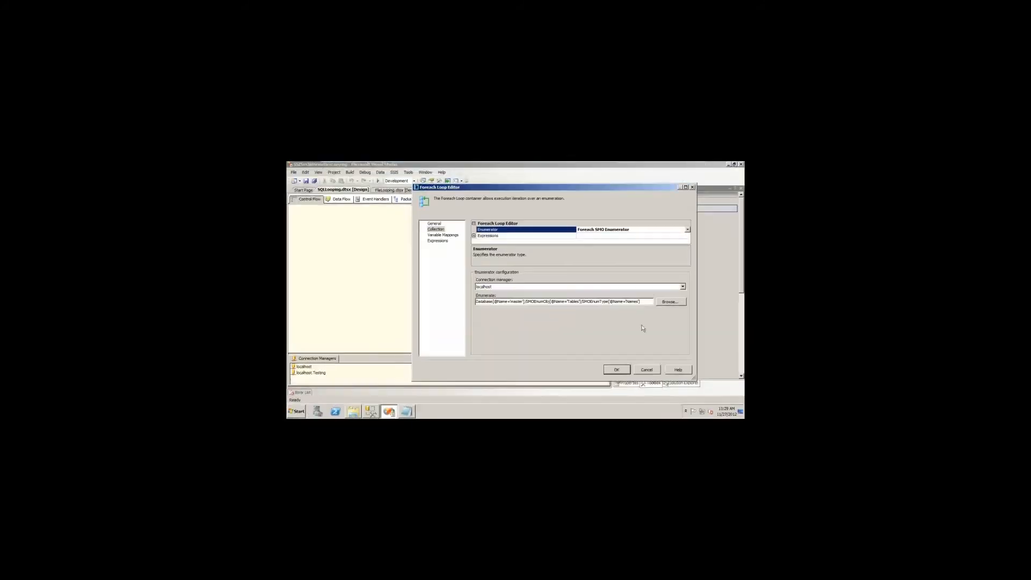
Review the loop's variable mapping of User::strTableName to index 0 and the variables available for it
left_click(447, 235)
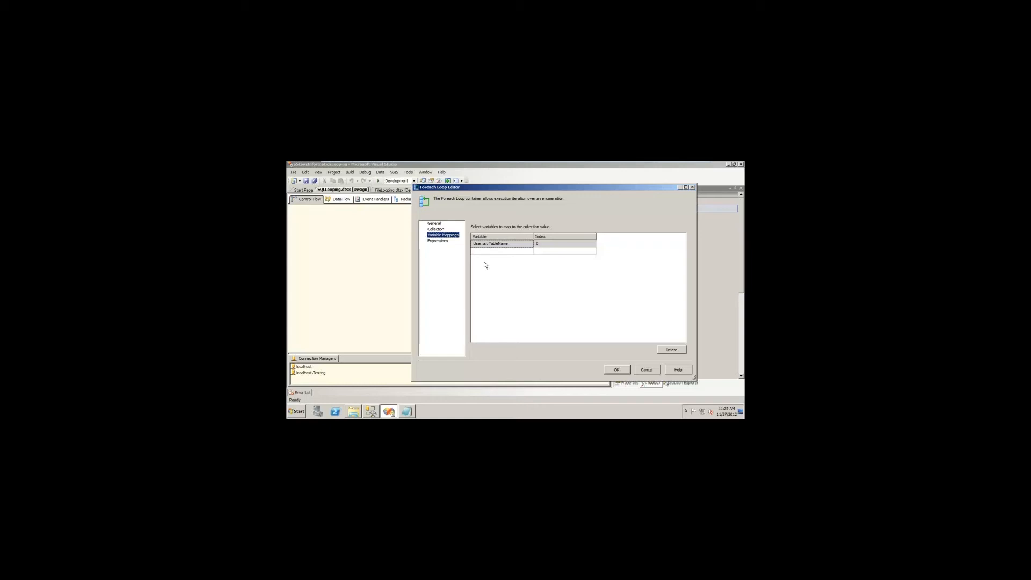
left_click_drag(525, 260, 573, 260)
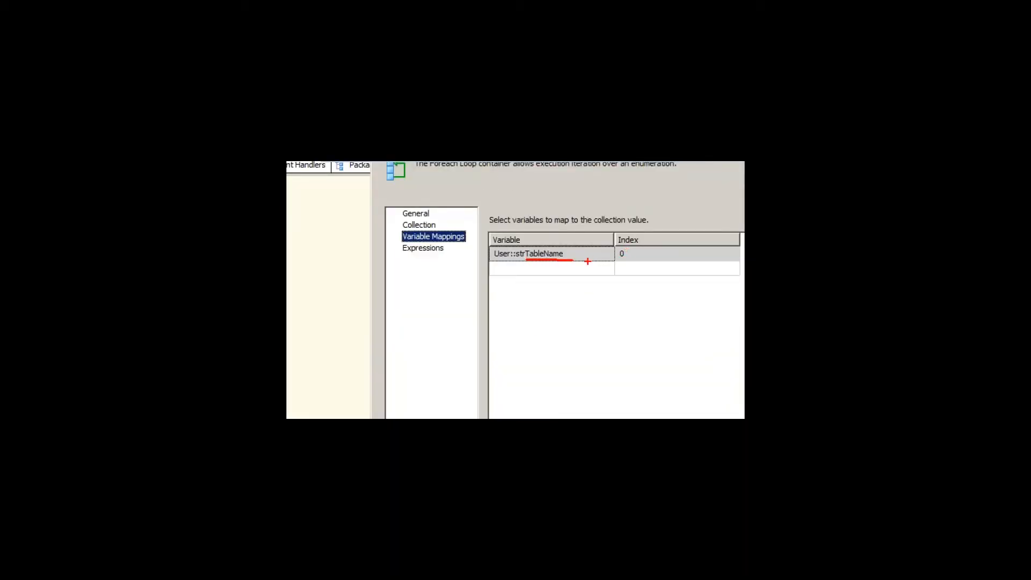
key("Escape")
left_click(608, 254)
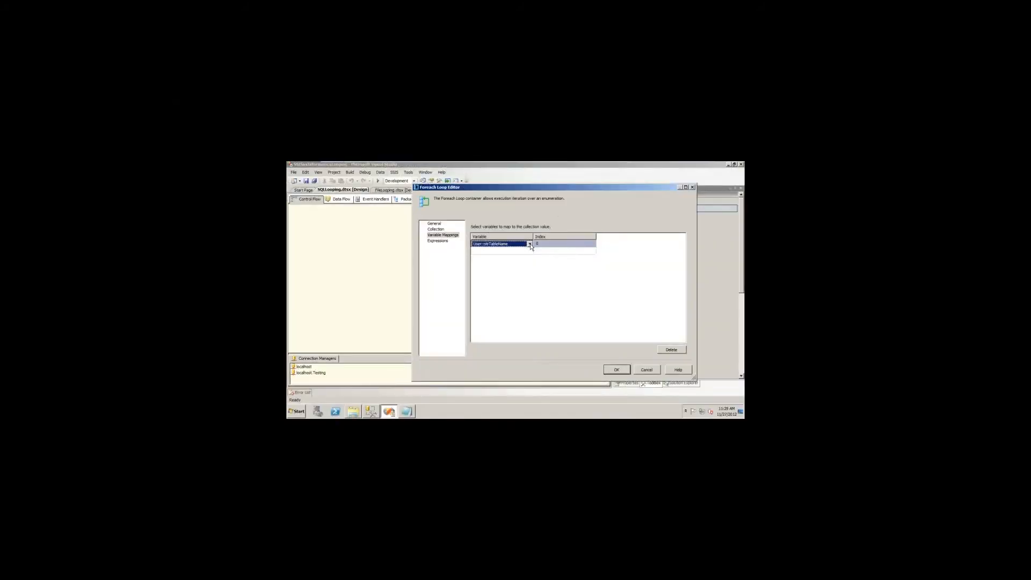
left_click(608, 254)
left_click(502, 258)
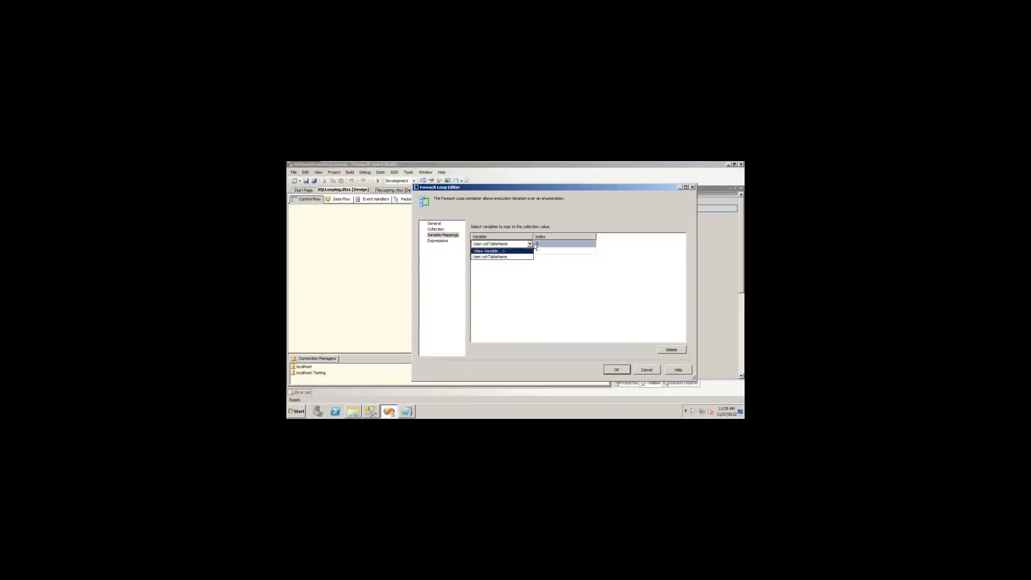
left_click(540, 245)
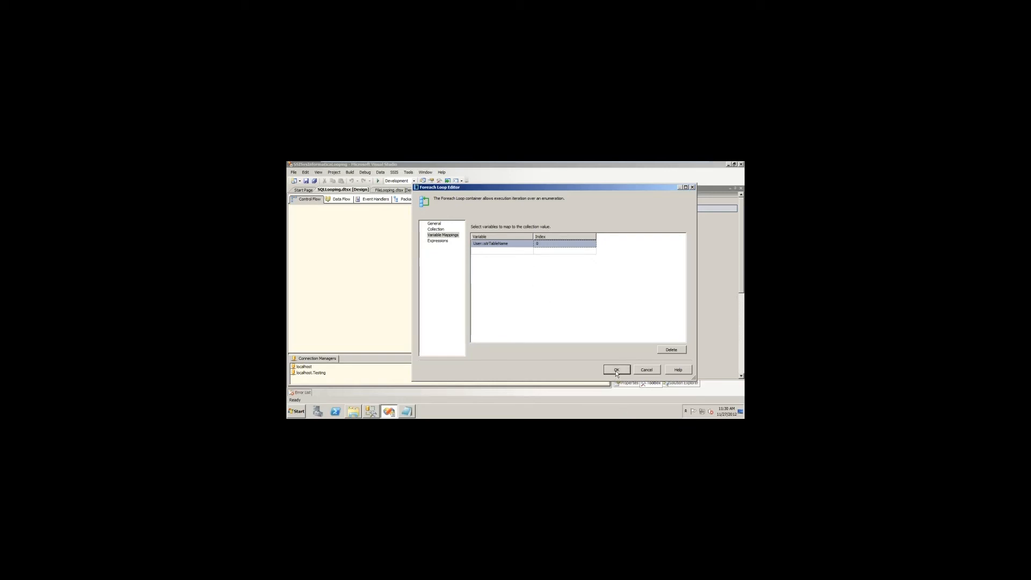
Revisit the Names part of the collection's Enumerate expression and accept the Foreach Loop Editor
left_click(440, 229)
left_click_drag(623, 301, 638, 301)
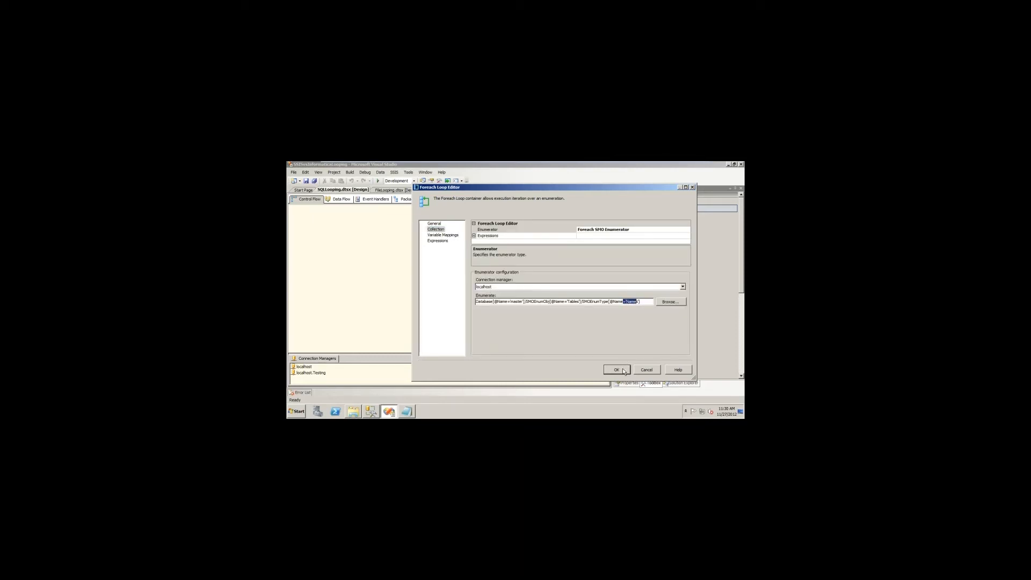
left_click(617, 370)
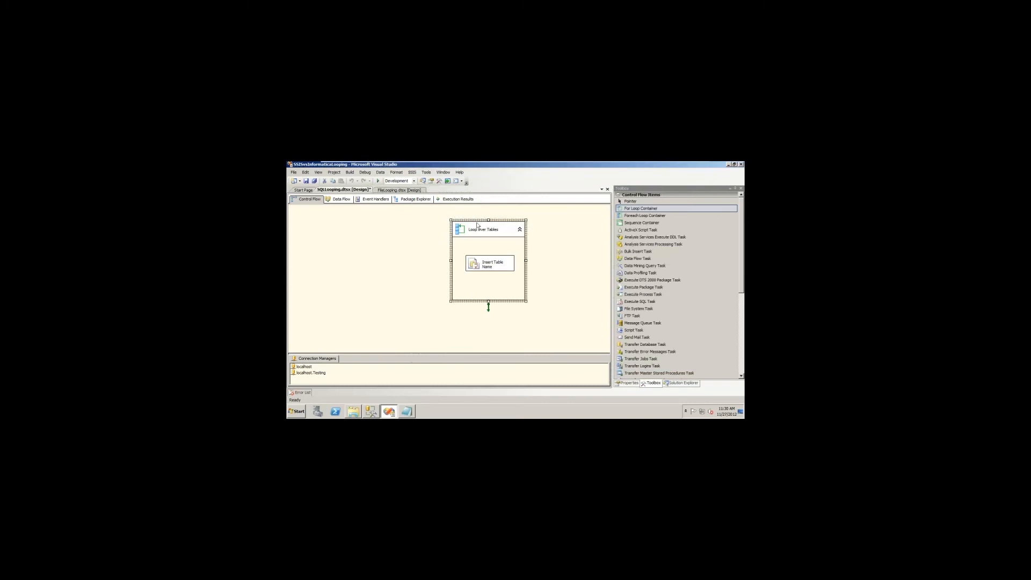
Inspect the Insert Table Name task's TableList insert statement with its parameter and the localhost.Testing connection, and cancel the editor
double_click(476, 264)
left_click(611, 300)
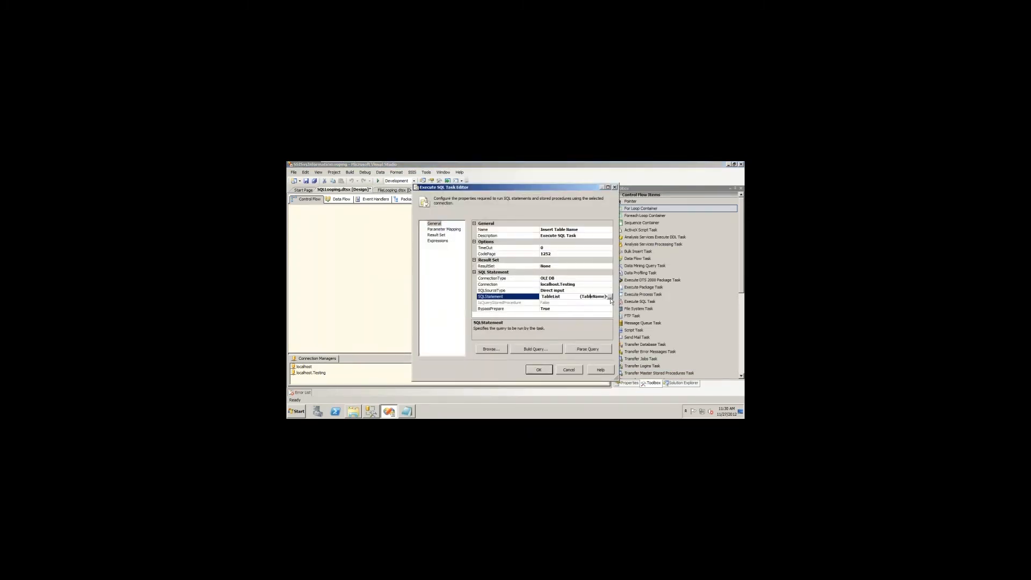
left_click(610, 297)
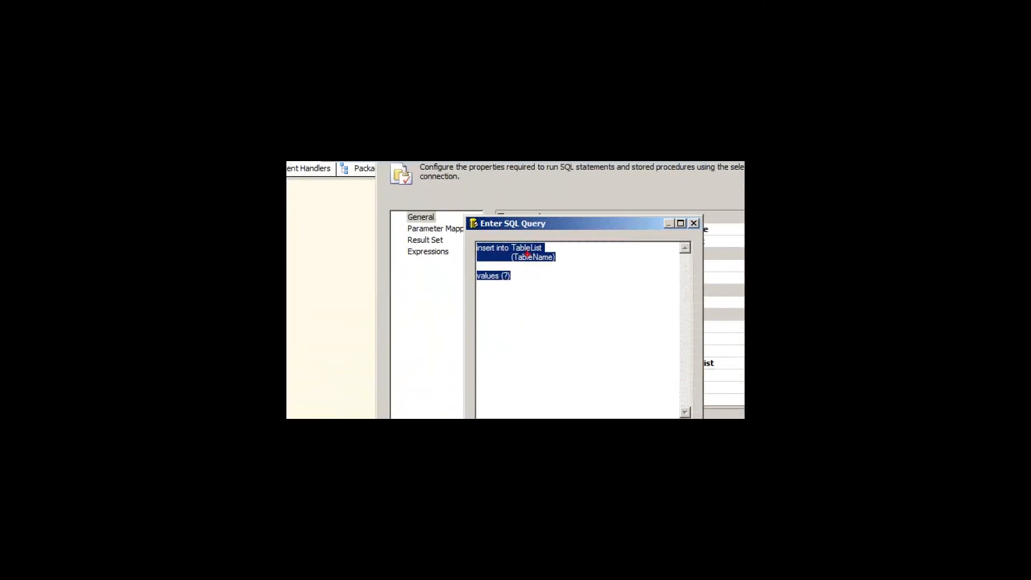
left_click_drag(509, 284, 531, 322)
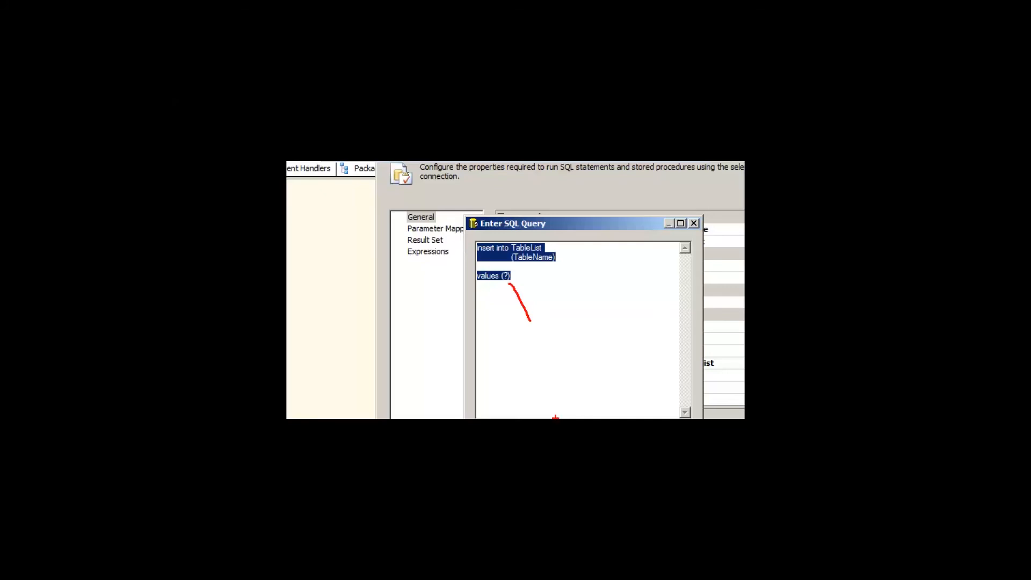
left_click(525, 334)
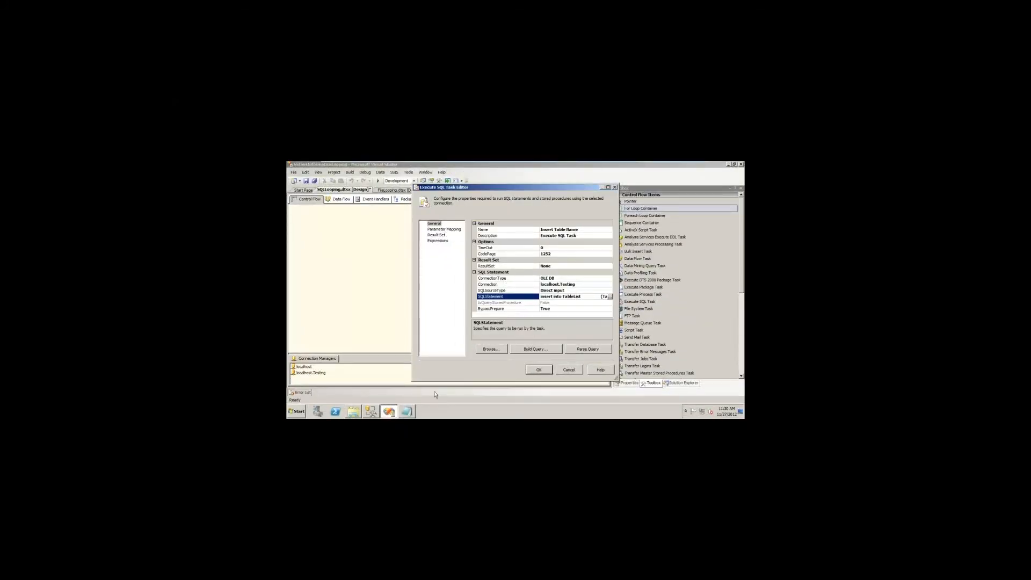
left_click(565, 284)
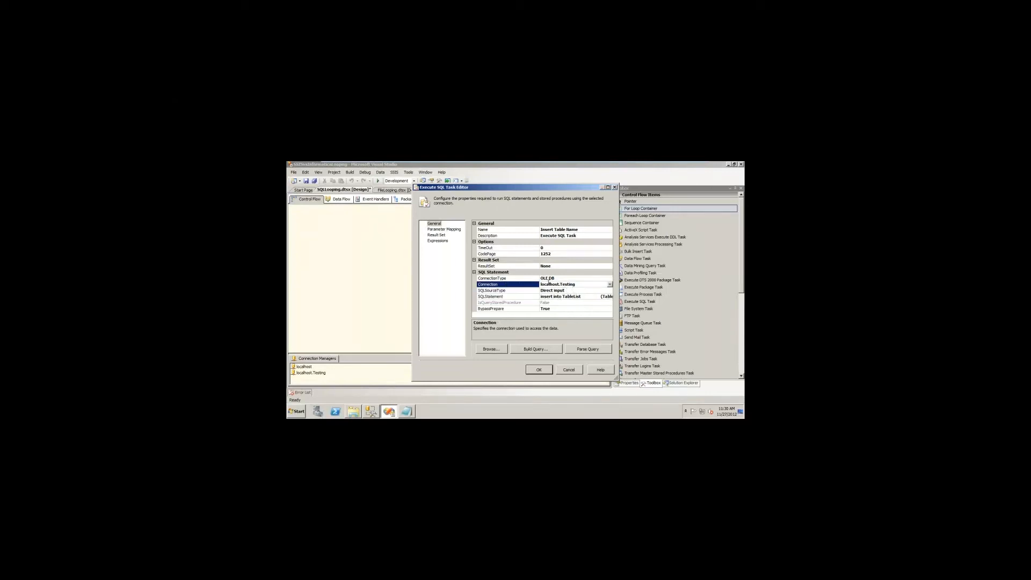
left_click_drag(546, 285, 581, 287)
left_click(569, 371)
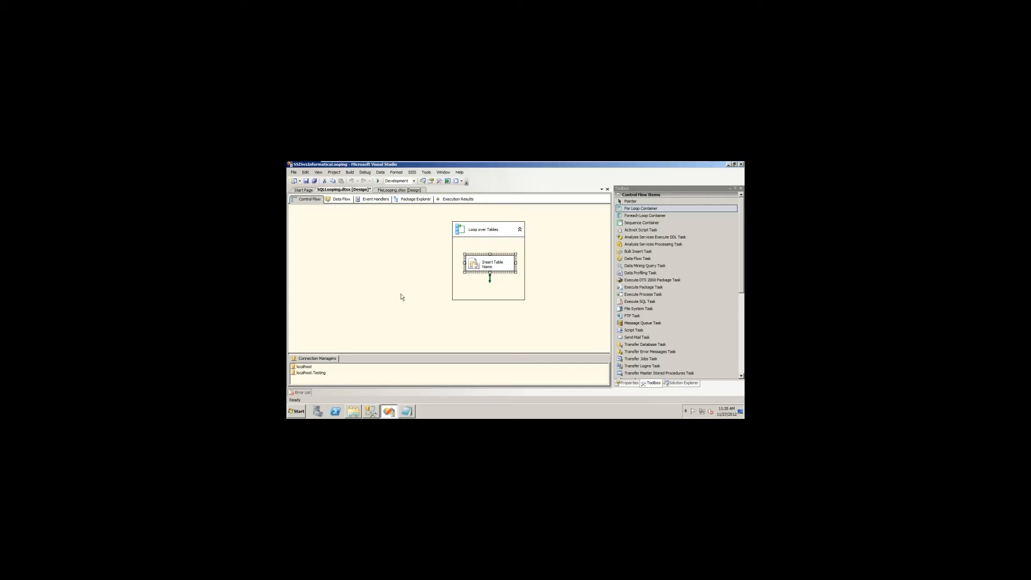
Switch to SQL Server Management Studio and delete the sys.partitions query below the TableList select statement
left_click(371, 412)
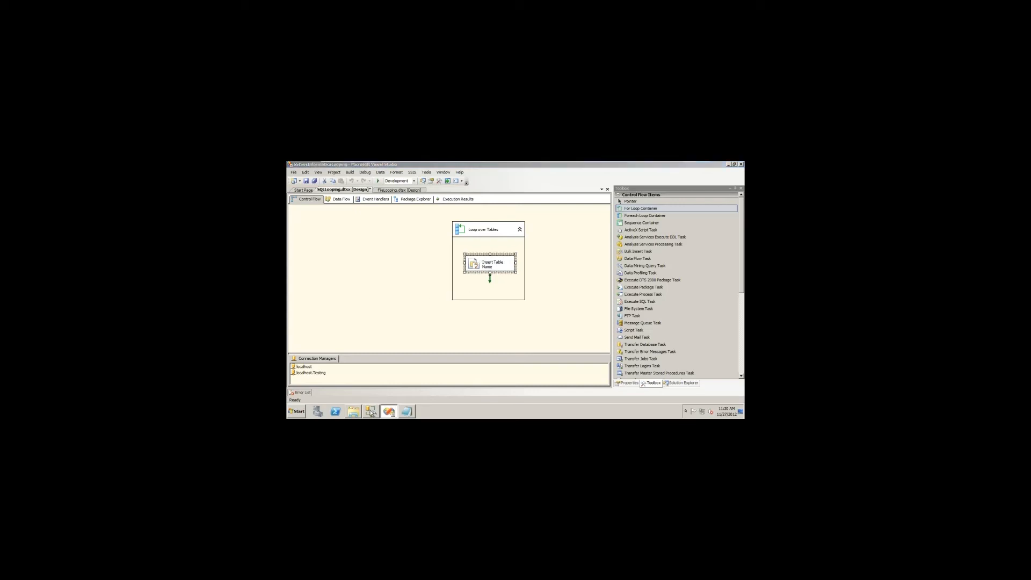
left_click(401, 218)
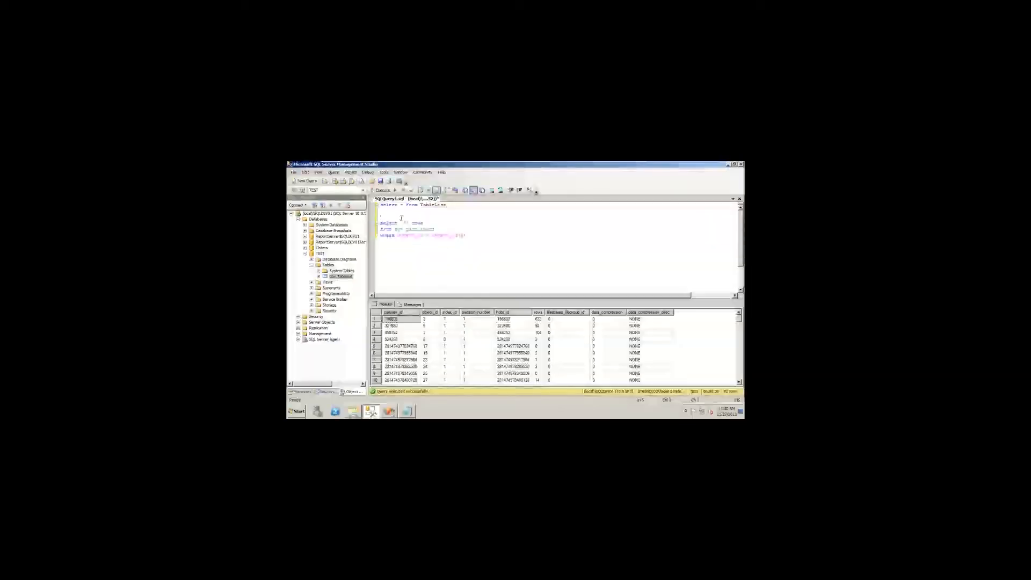
left_click_drag(401, 218, 536, 269)
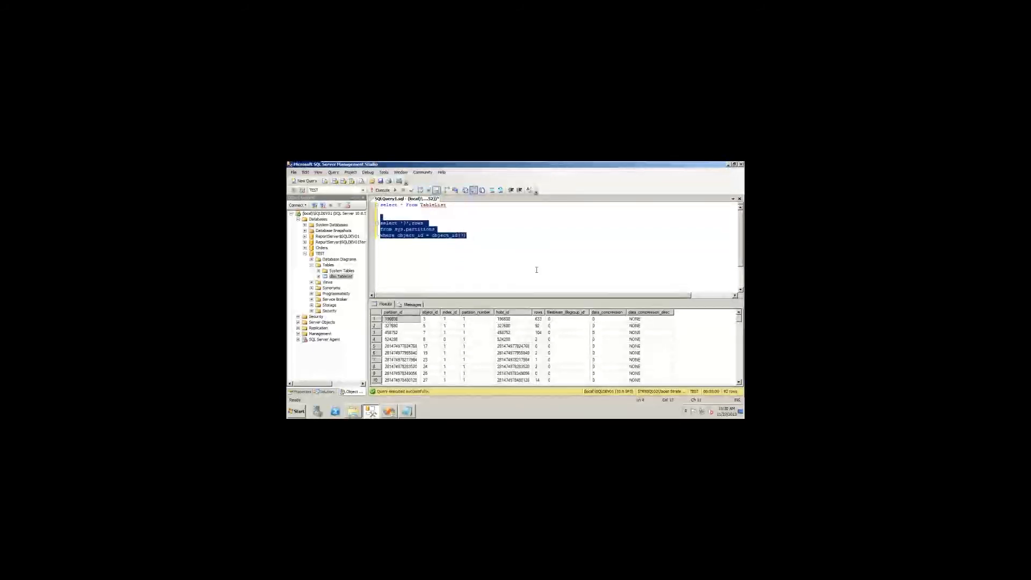
key("Delete")
Change the remaining query to "delete from TableList" and execute it to empty the table
left_click_drag(404, 205, 380, 205)
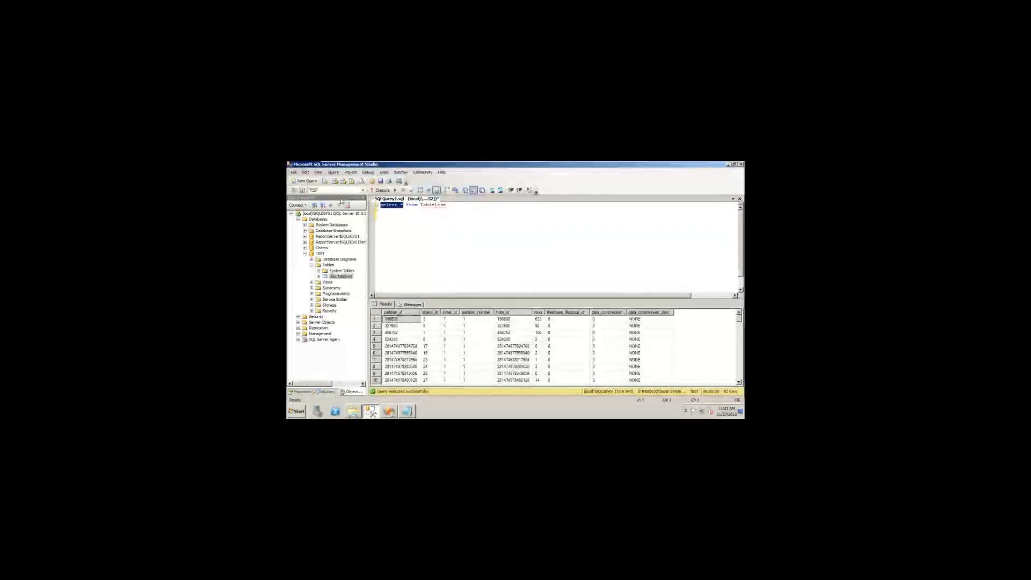
type("deete")
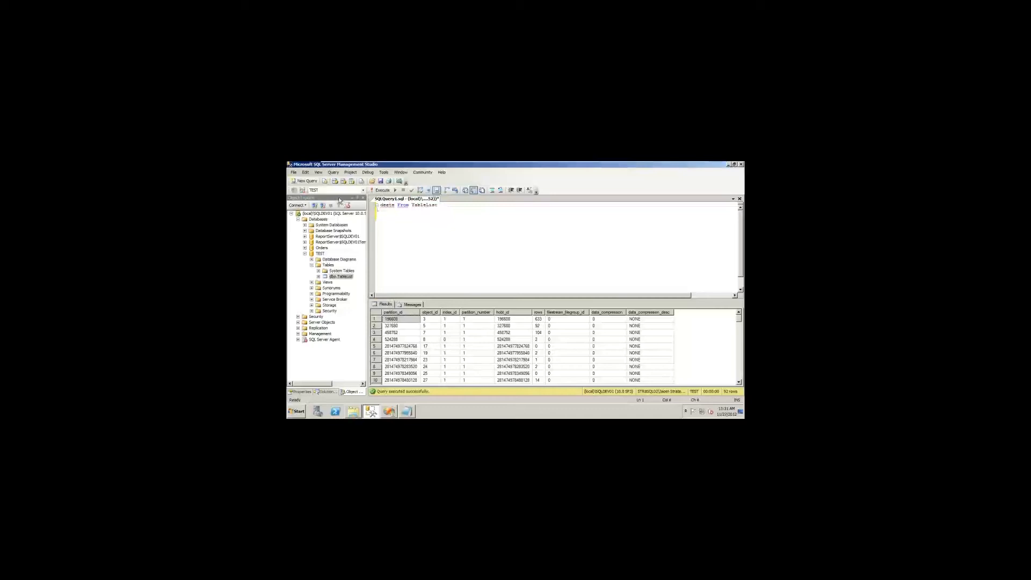
key("End")
key("Home")
key("ctrl+shift+Right")
type("delete")
key("F5")
Undo the query edits back to "select * from TableList", and switch away from Management Studio and back
key("ctrl+z")
key("ctrl+z")
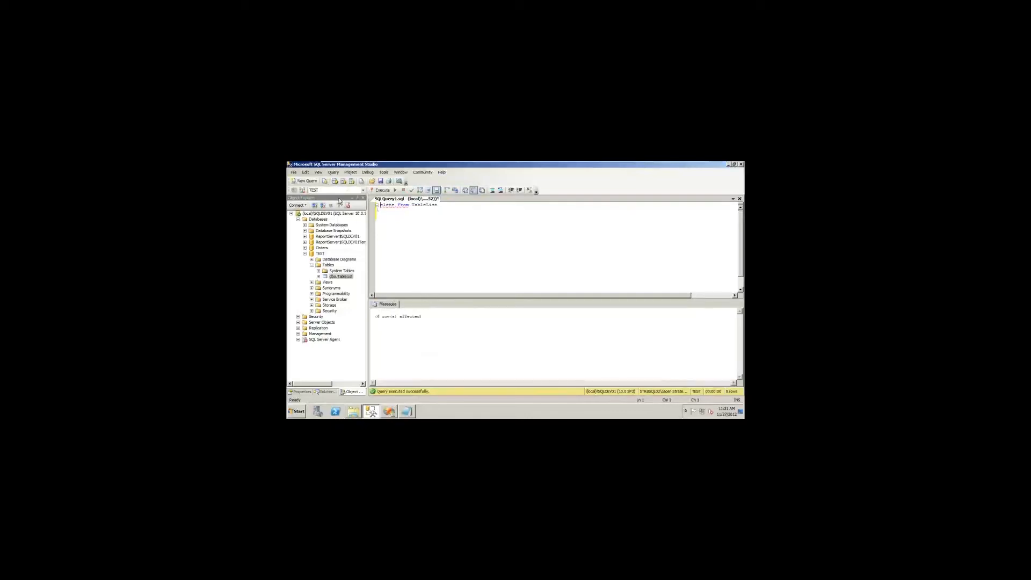
key("alt+Tab")
key("alt+Tab")
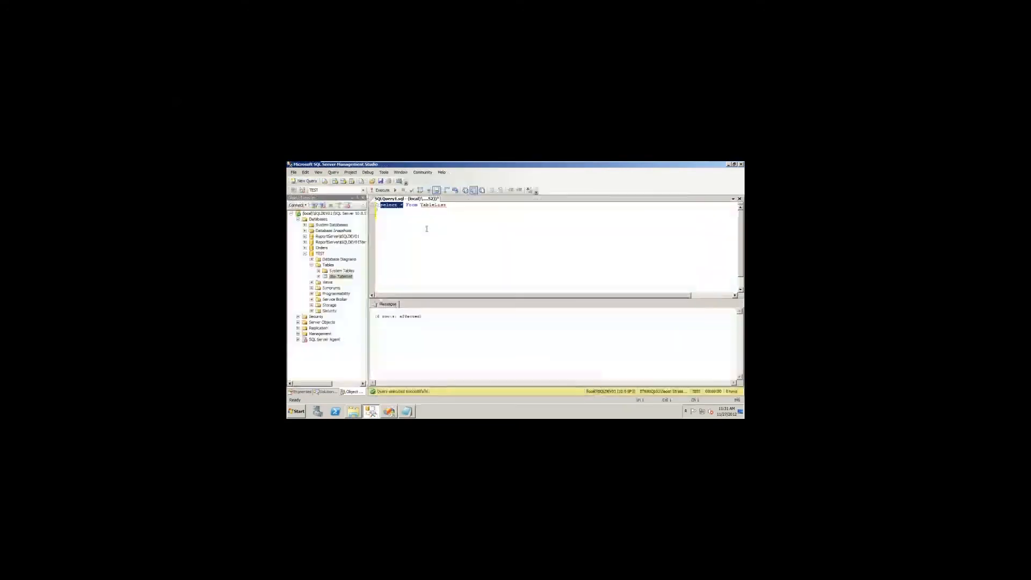
Execute the TableList select query, and switch to Visual Studio to run the SQLLooping package in debug mode
left_click(429, 265)
key("F5")
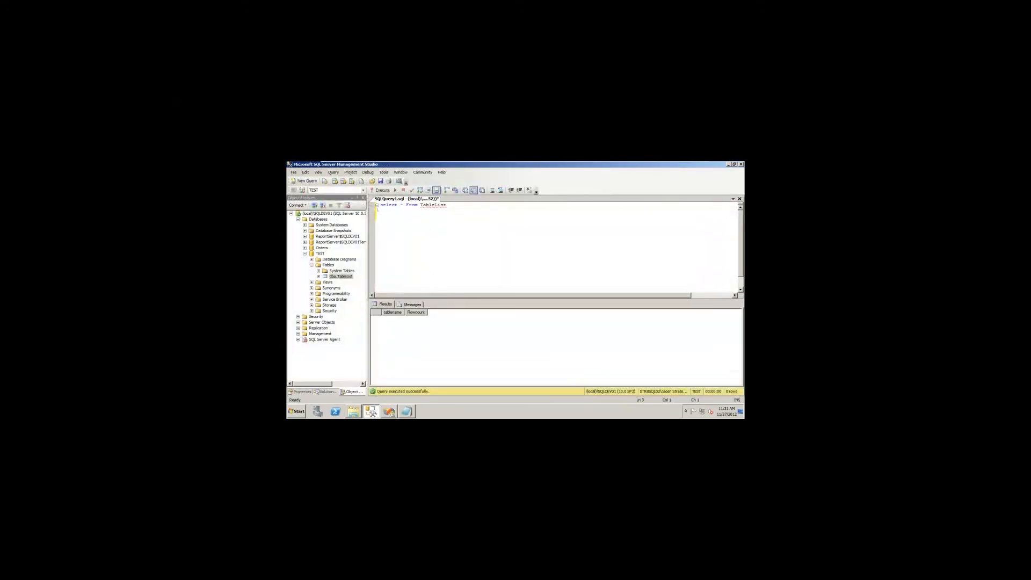
key("alt+Tab")
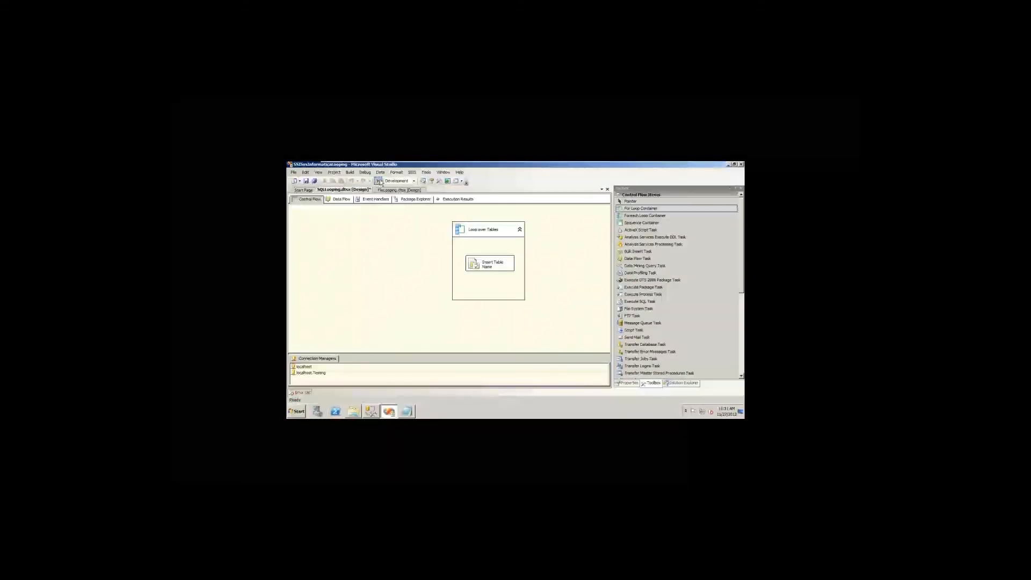
left_click(379, 181)
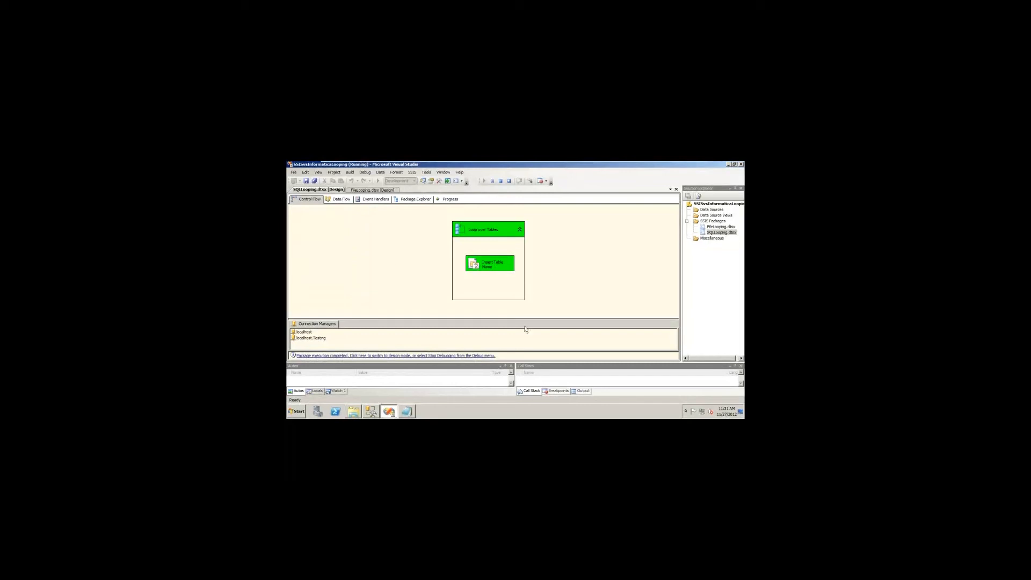
Examine the SQLLooping package's execution progress, checking the repeated TableList insert entries and the start entry of the Insert Table Name task
left_click(447, 199)
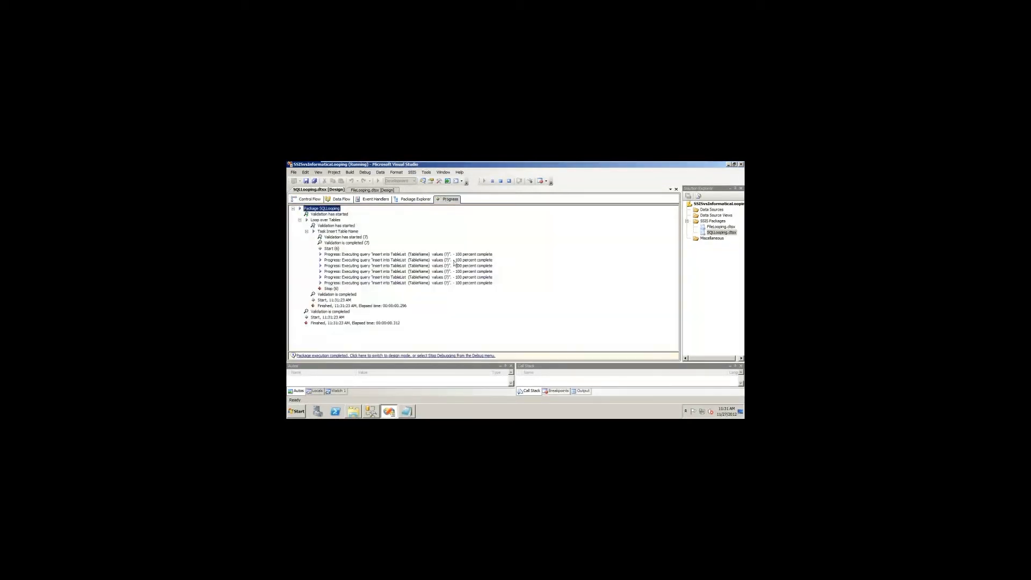
left_click(459, 254)
left_click(441, 264)
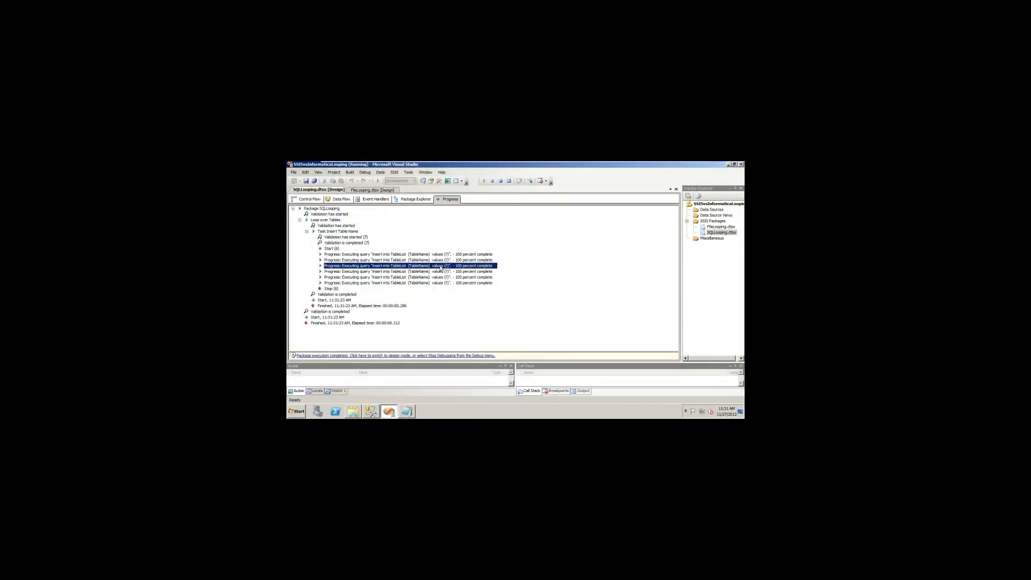
left_click(439, 271)
left_click(441, 285)
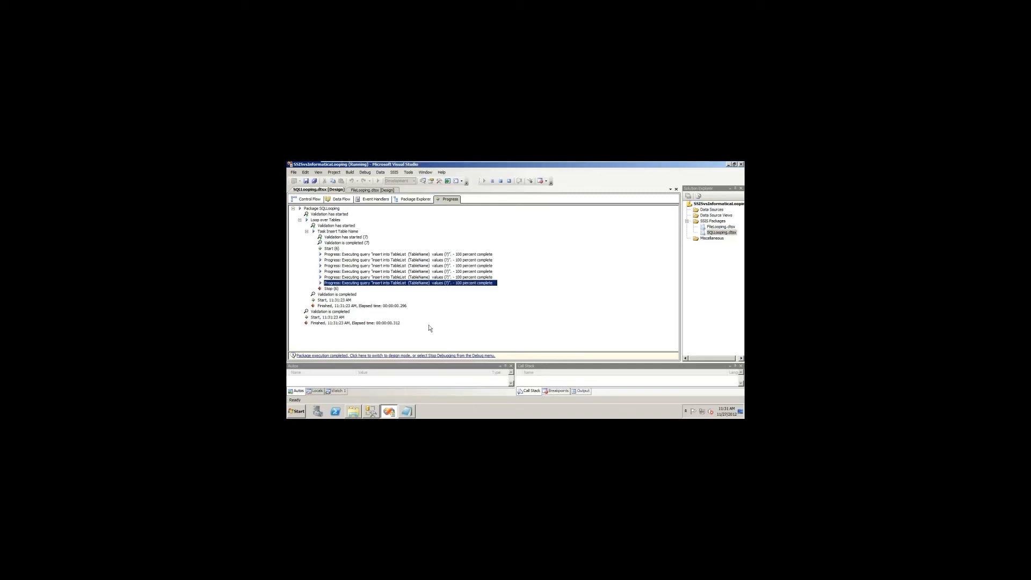
left_click(328, 249)
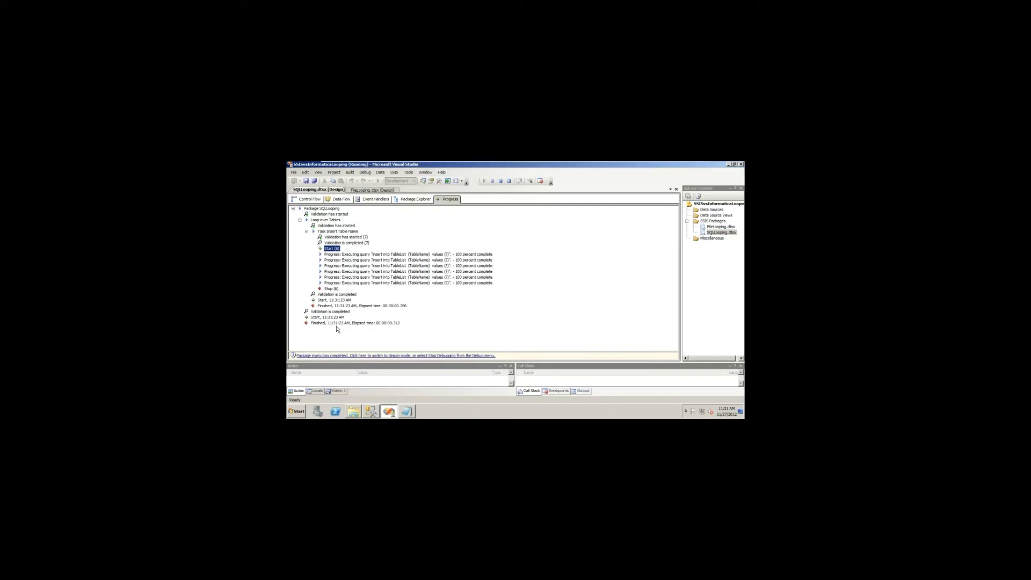
Switch to SQL Server Management Studio and rerun the TableList select query to check the inserted table names
key("alt+Tab")
left_click(379, 191)
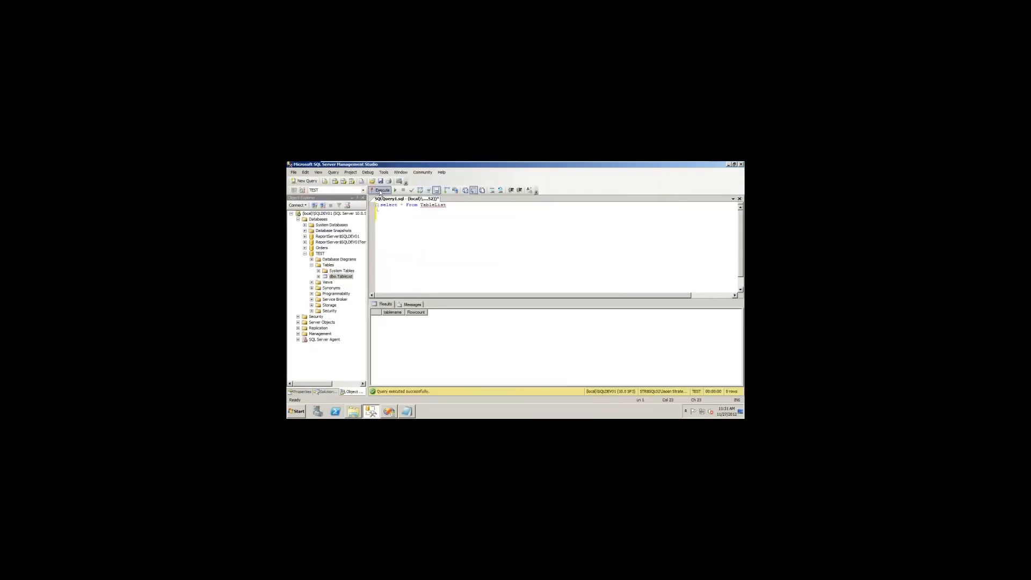
left_click(416, 312)
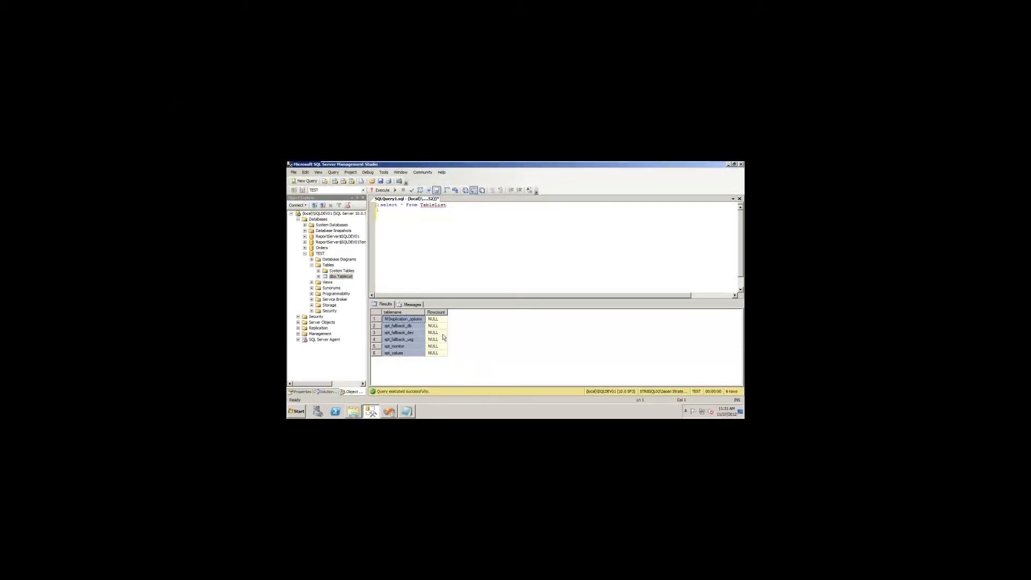
Switch back to Visual Studio, return to the SQLLooping package's control flow and stop debugging
left_click(389, 412)
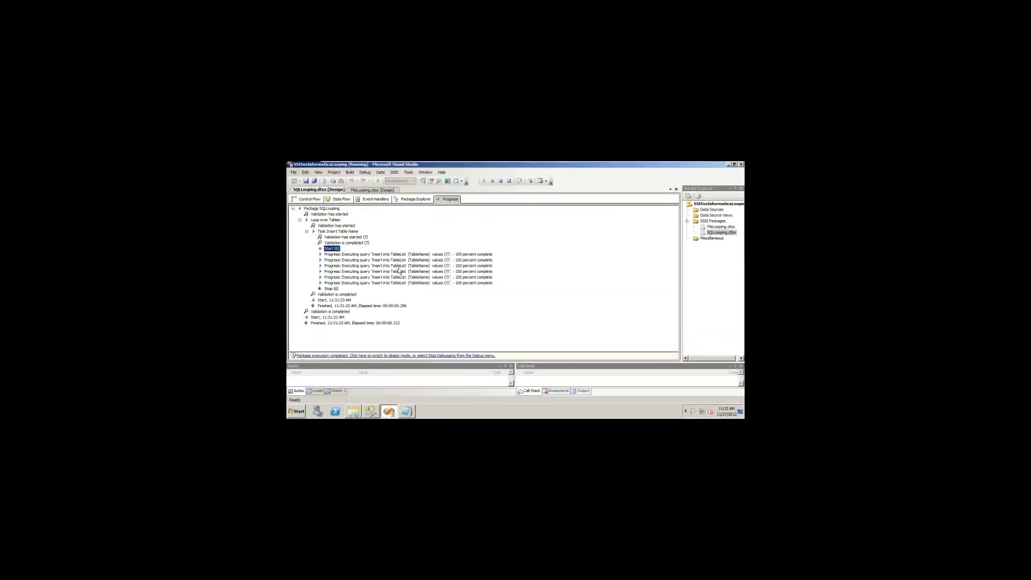
key("alt+Tab")
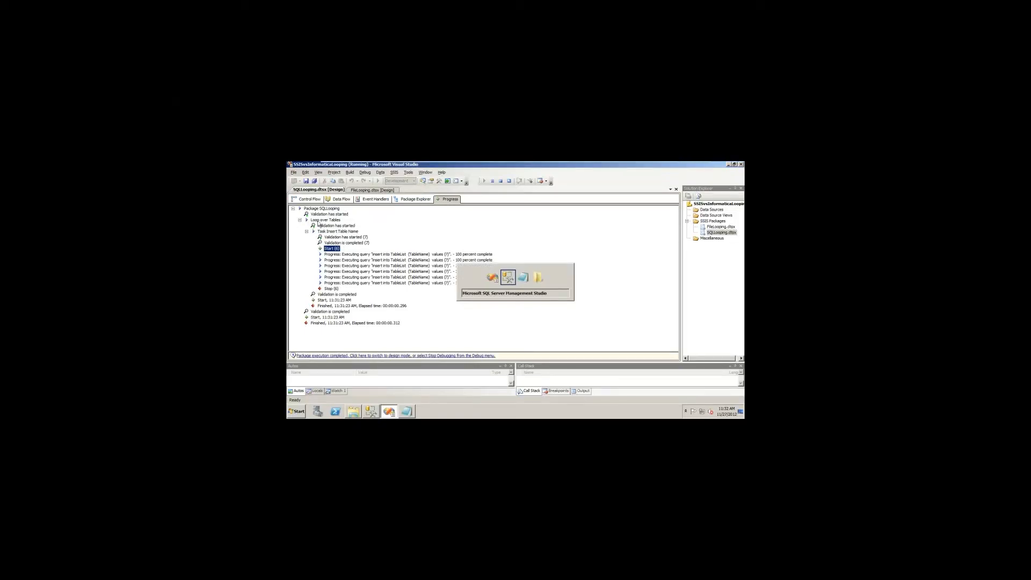
left_click(302, 200)
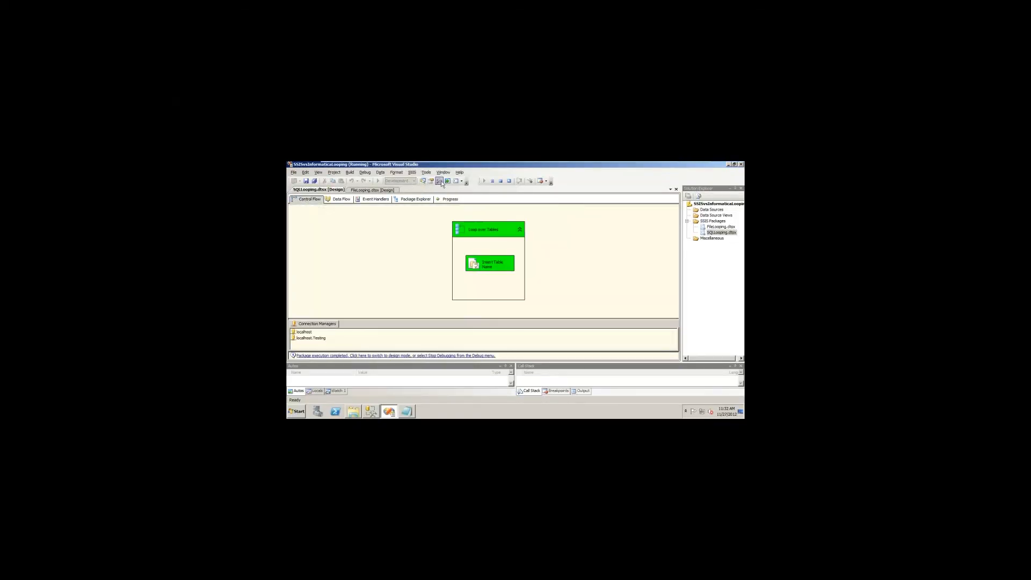
left_click(502, 182)
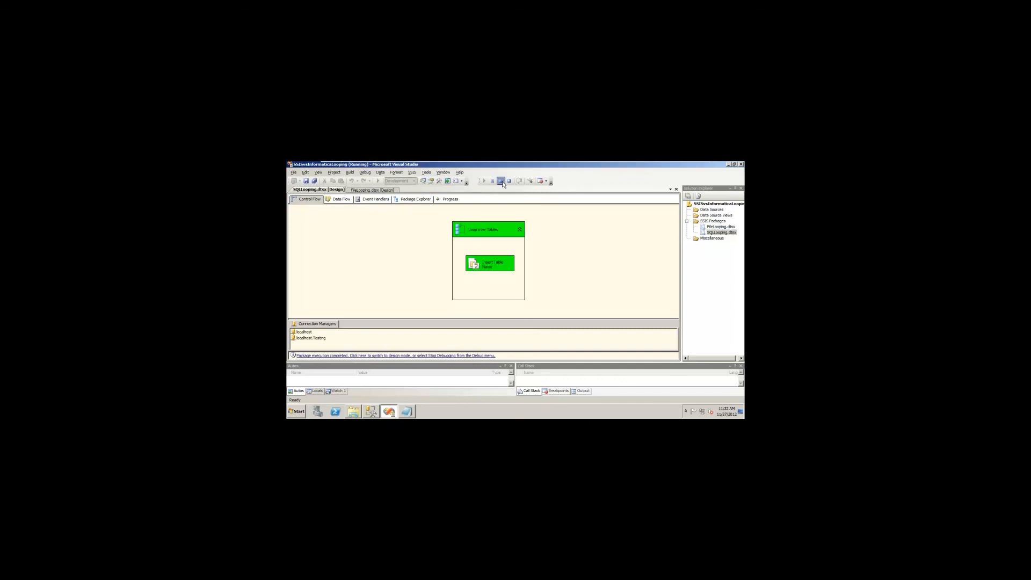